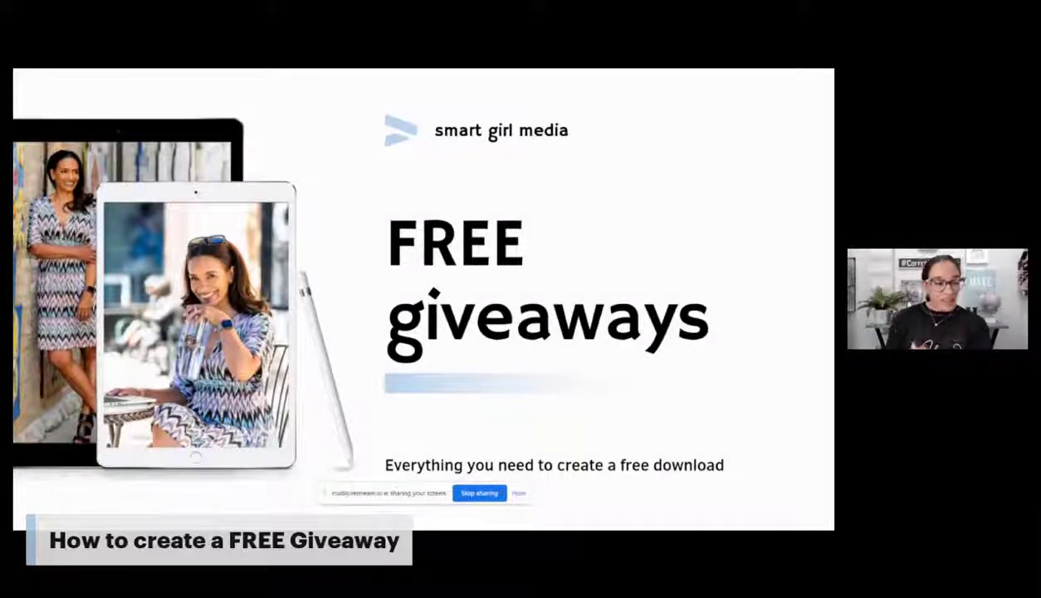
Step: Exit the full-screen slide show to return to the Canva freebie design
key("Escape")
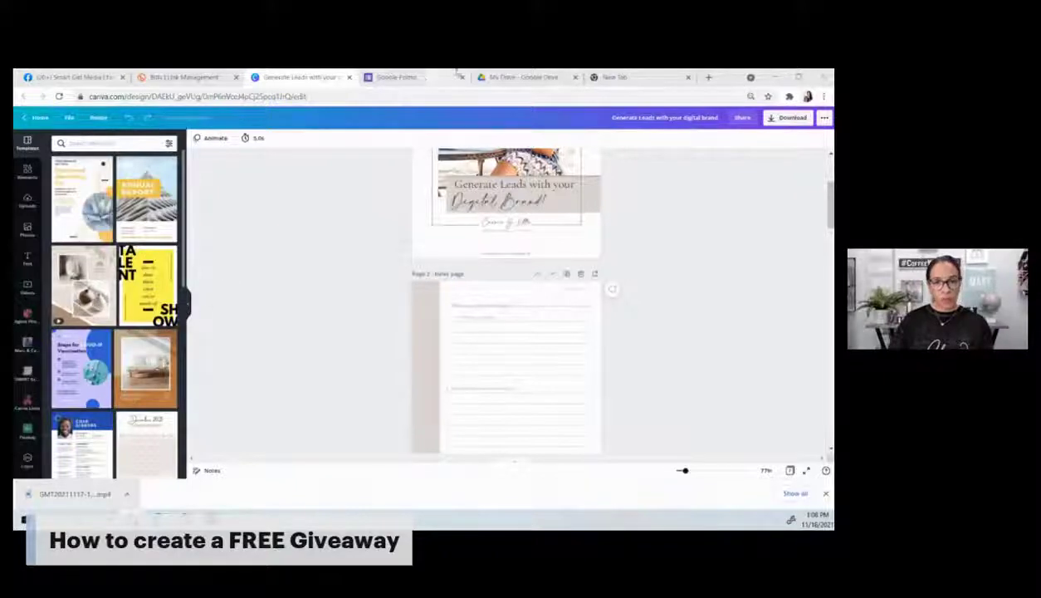
Step: Check the Forms and Drive tabs, then close Canva's finished download bar
left_click(407, 77)
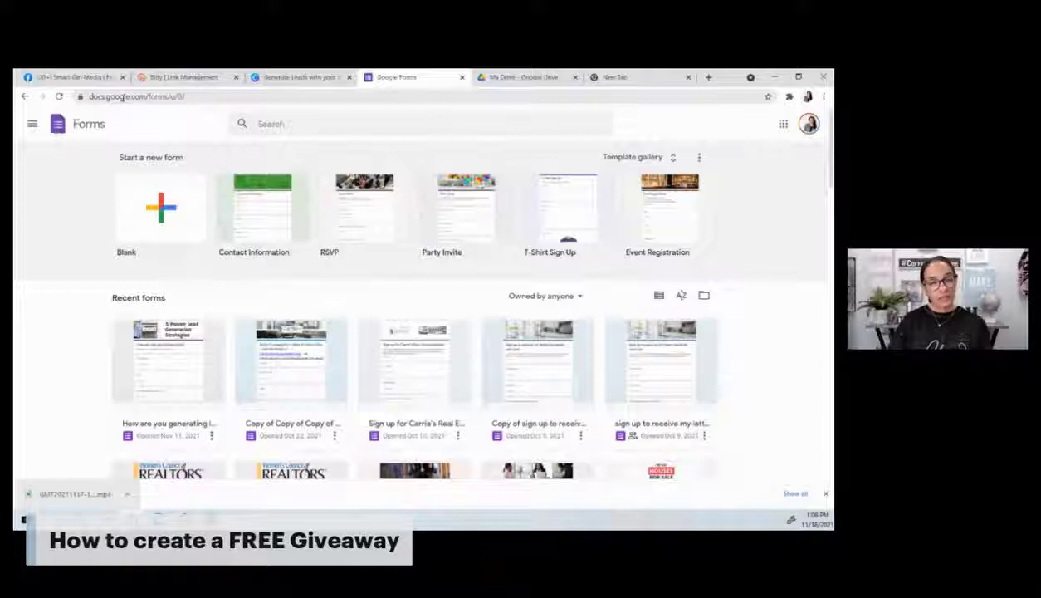
left_click(502, 80)
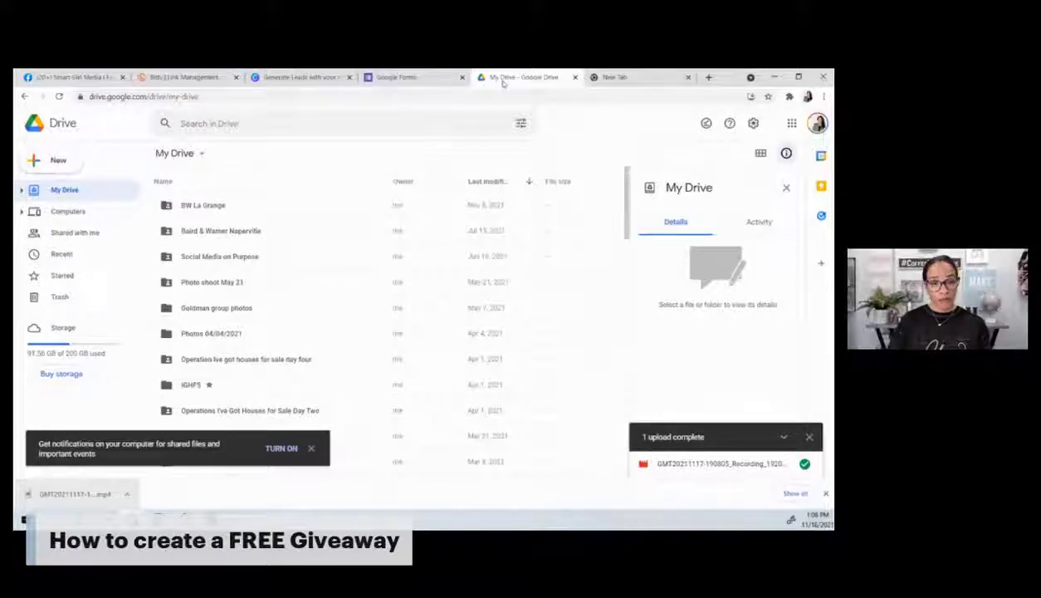
left_click(296, 78)
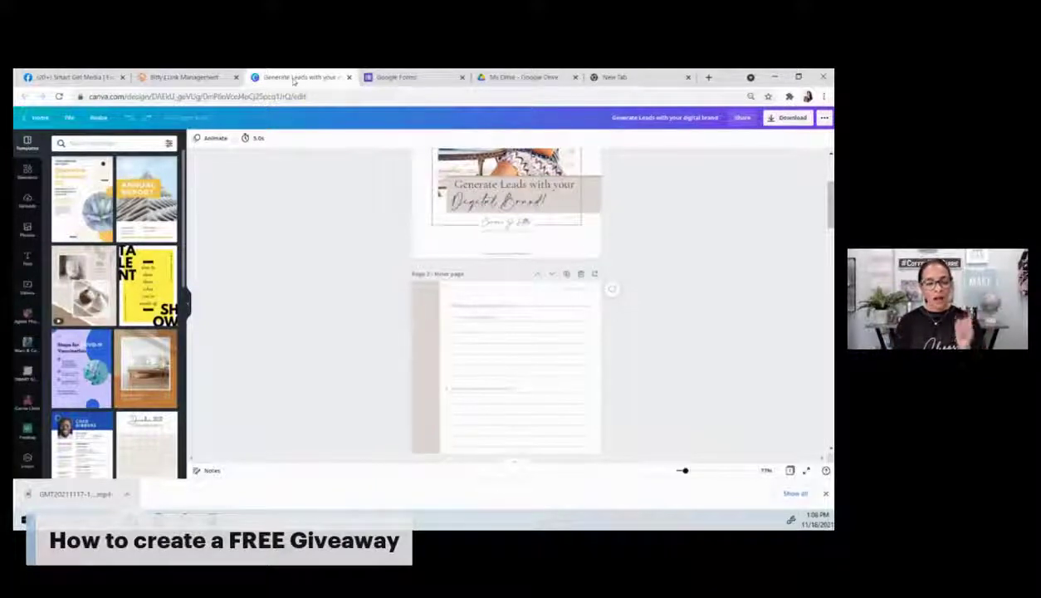
left_click(826, 493)
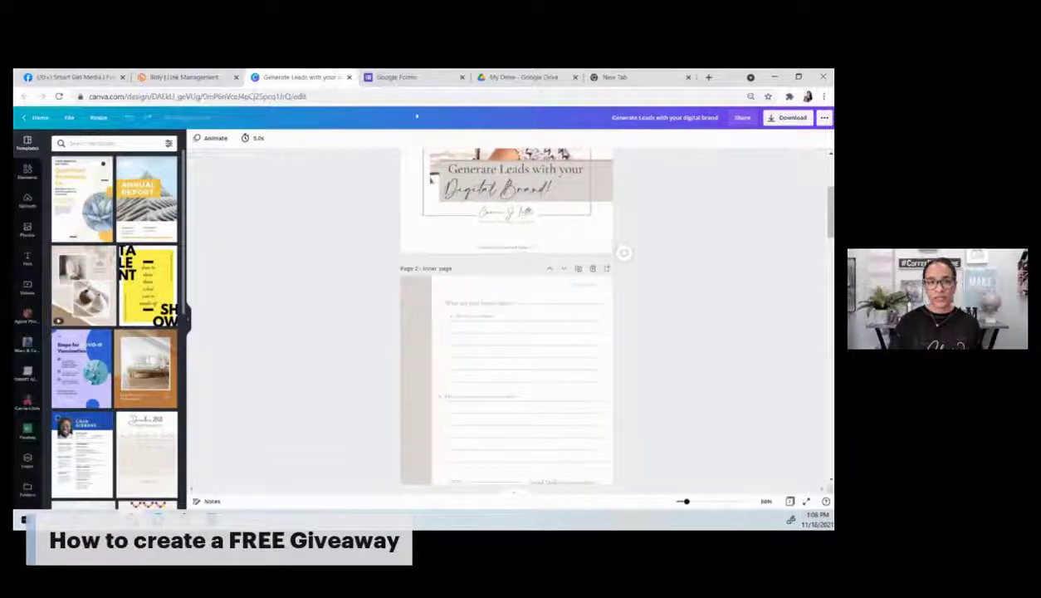
Step: Load google.com/forms and create a new Blank form
left_click(410, 81)
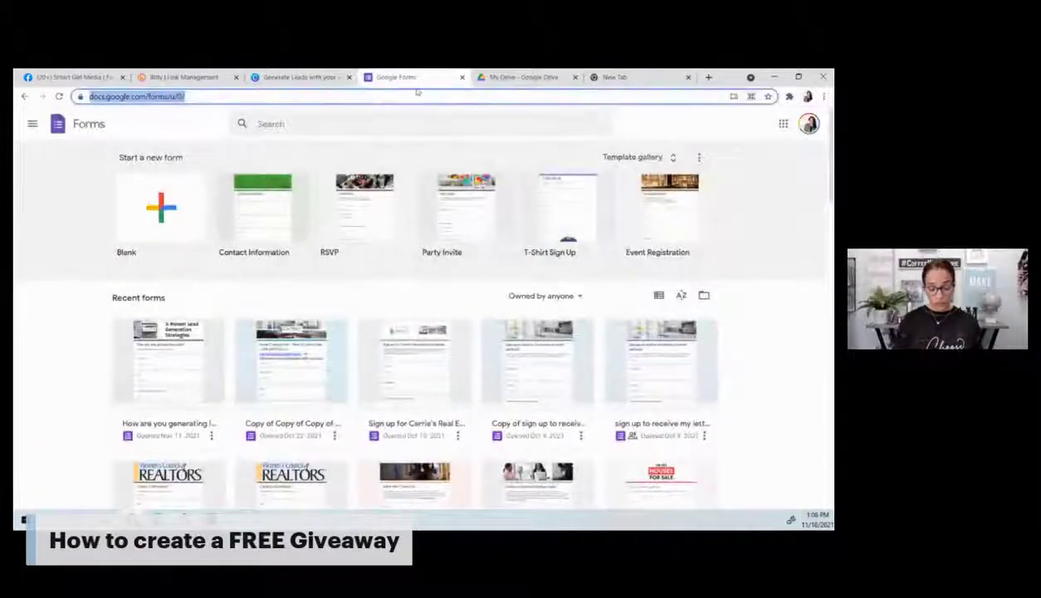
type("goog")
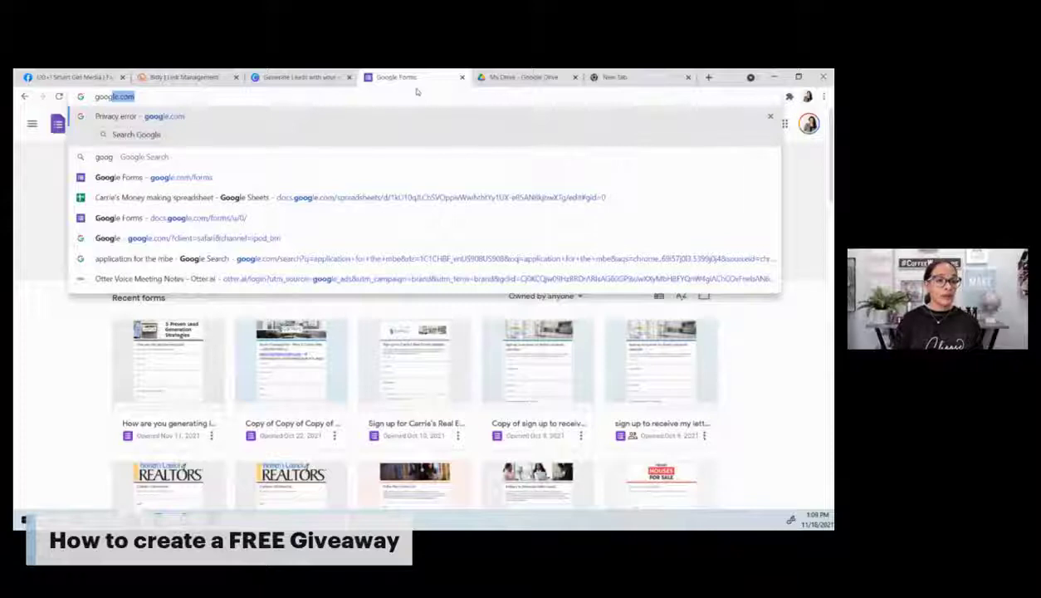
type("le.com/fo")
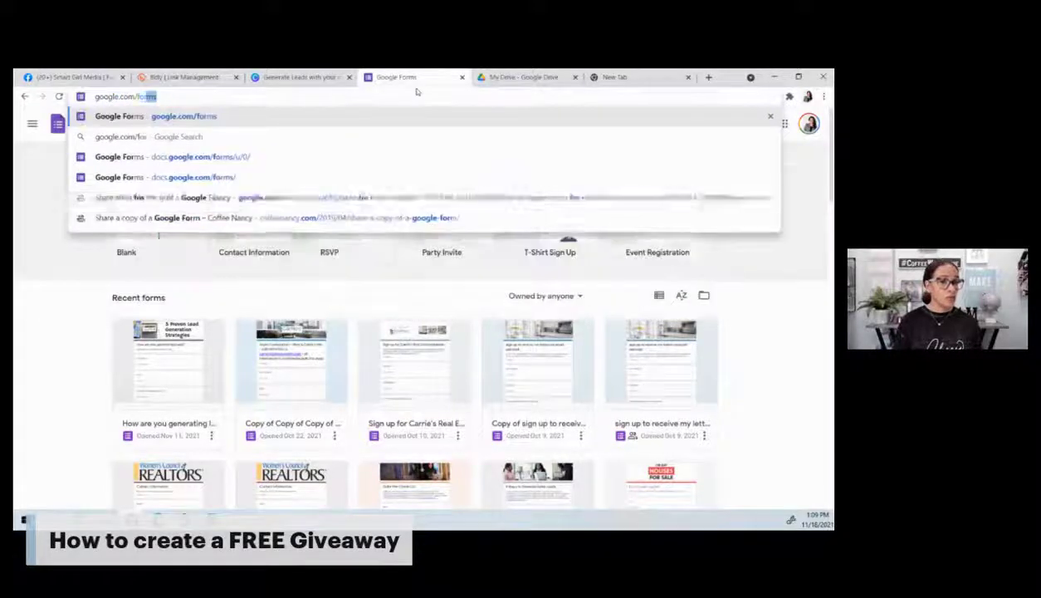
key("Return")
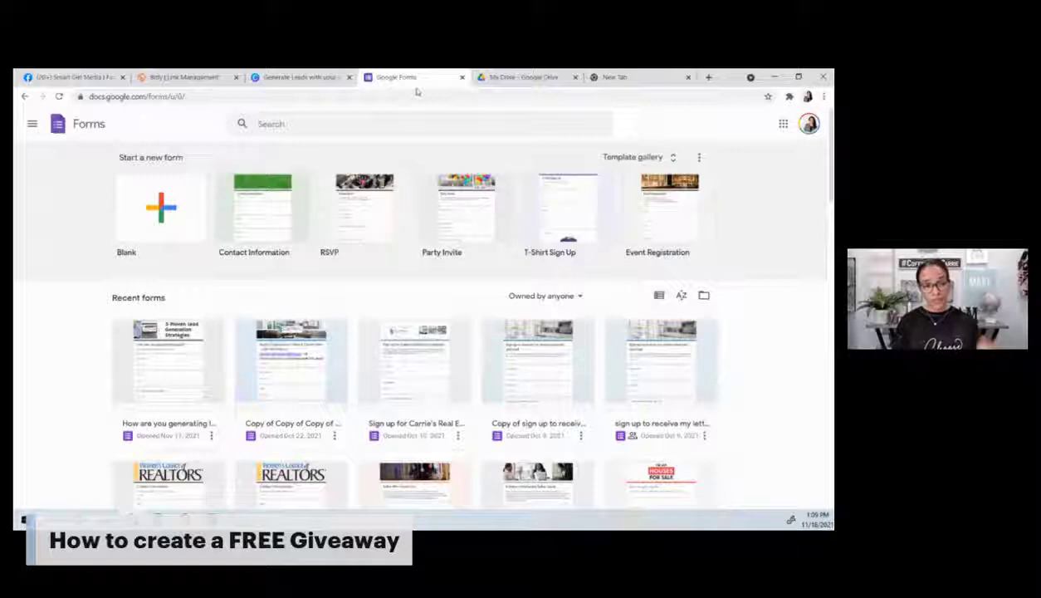
left_click(181, 213)
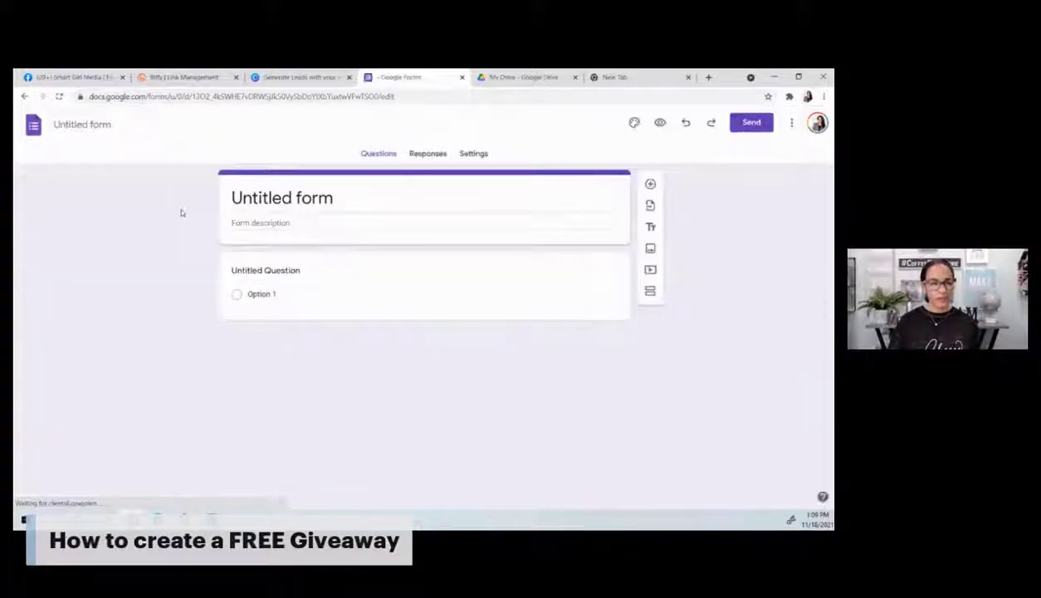
left_click(313, 84)
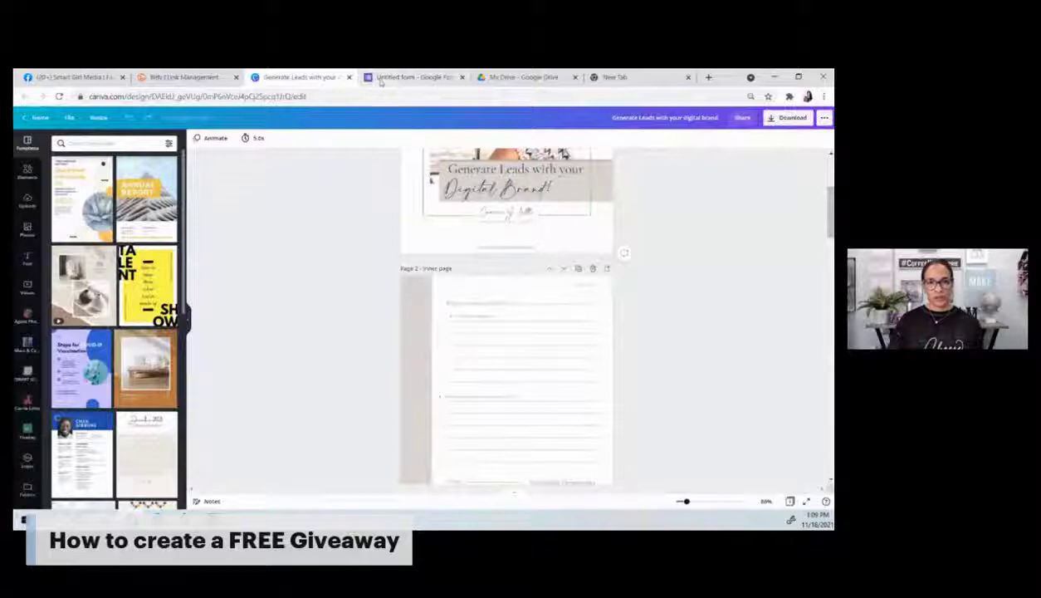
Step: Retitle the form 'Generate leads for your digital brand' so the file takes that name
left_click(373, 81)
left_click(312, 200)
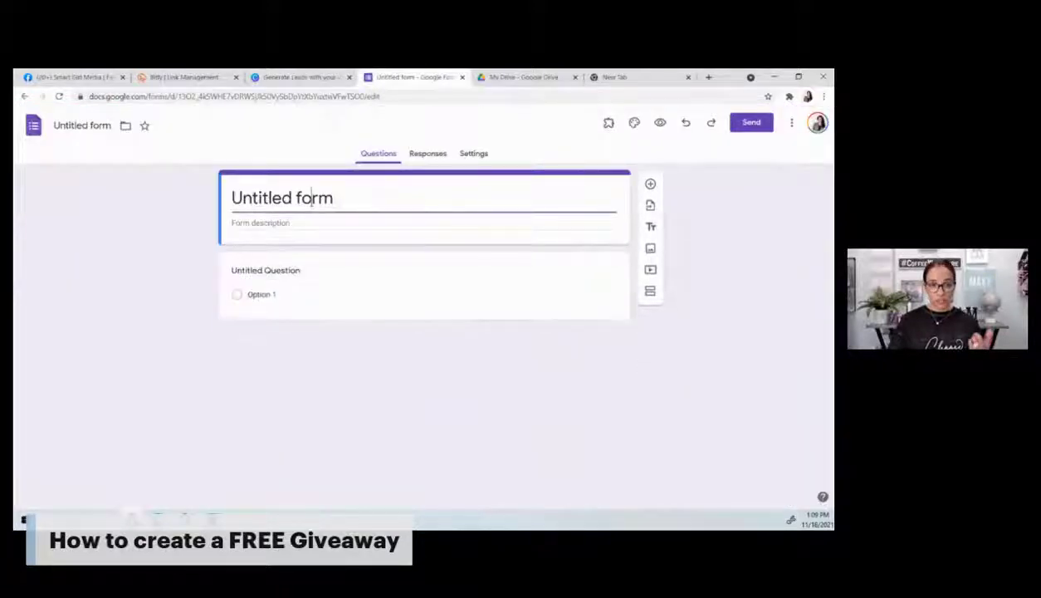
triple_click(311, 197)
type("Generate lead")
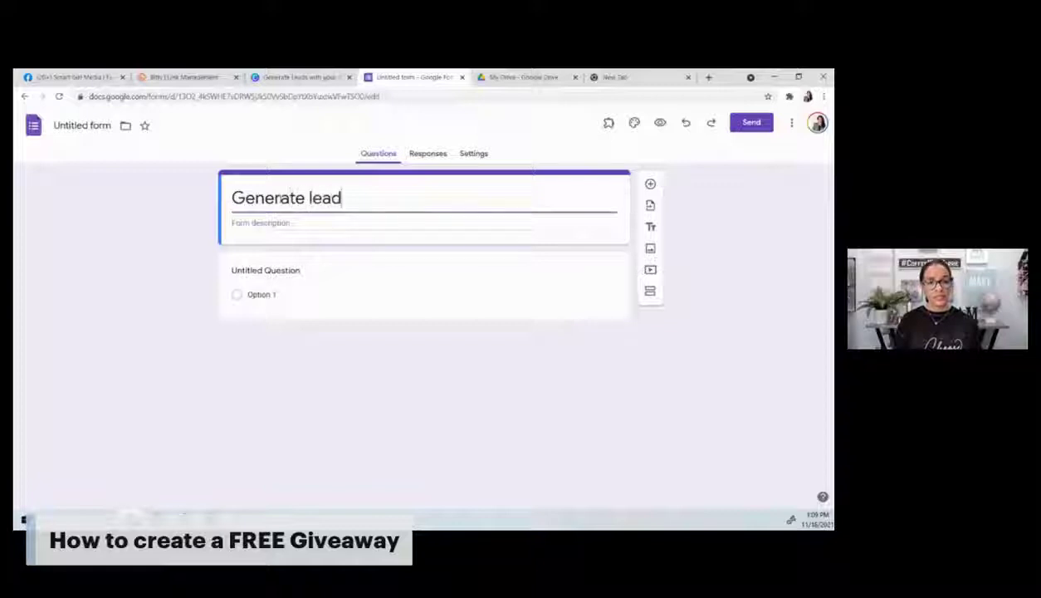
type("s for your ")
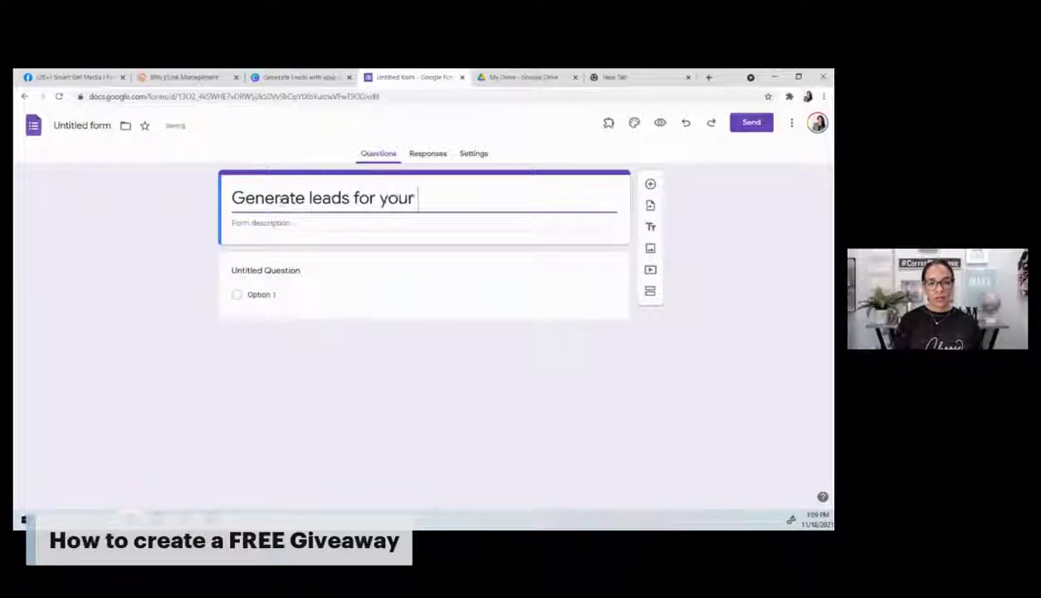
type("digital brand")
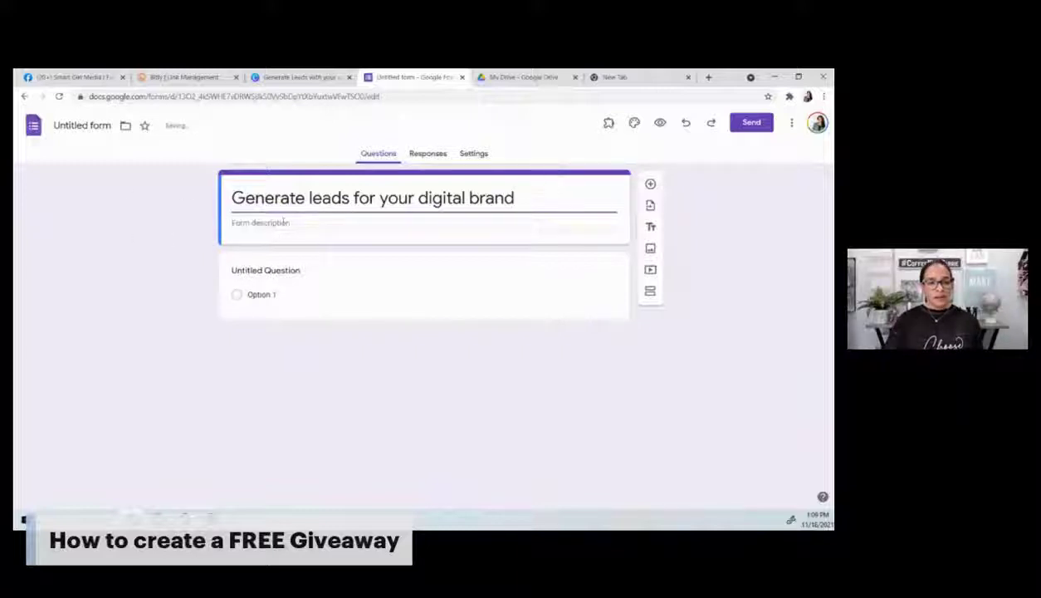
left_click(133, 125)
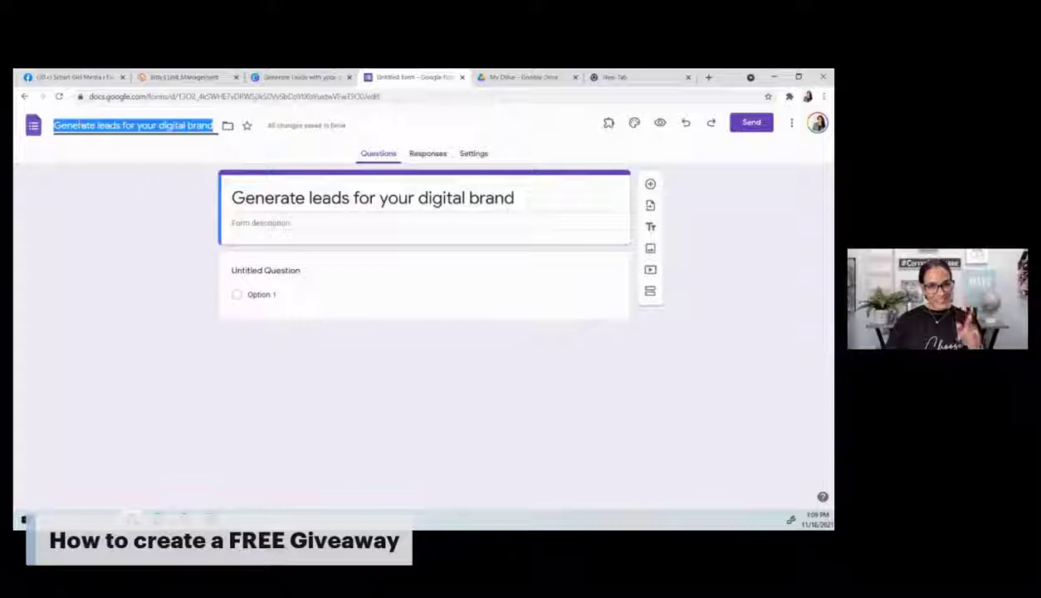
left_click(255, 221)
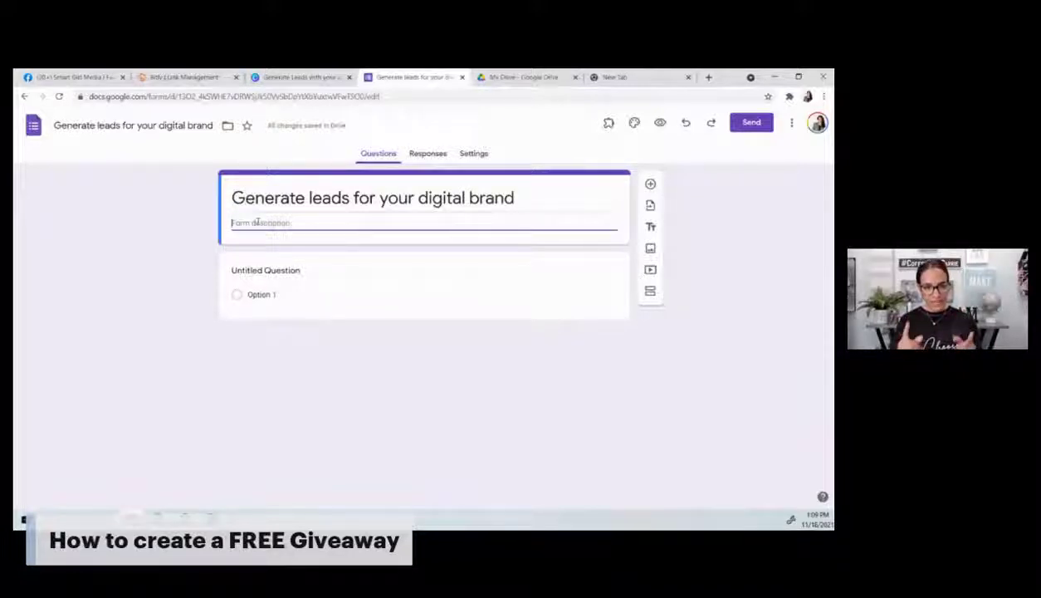
Step: Add questions 'name', 'email' and 'What do you want to learn from me?'
left_click(257, 275)
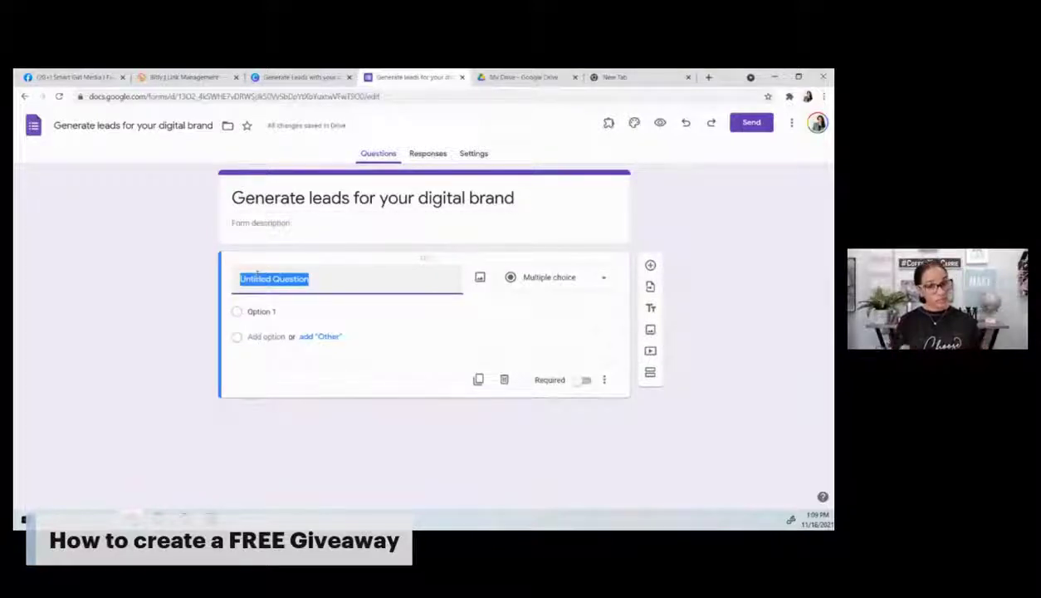
type("name")
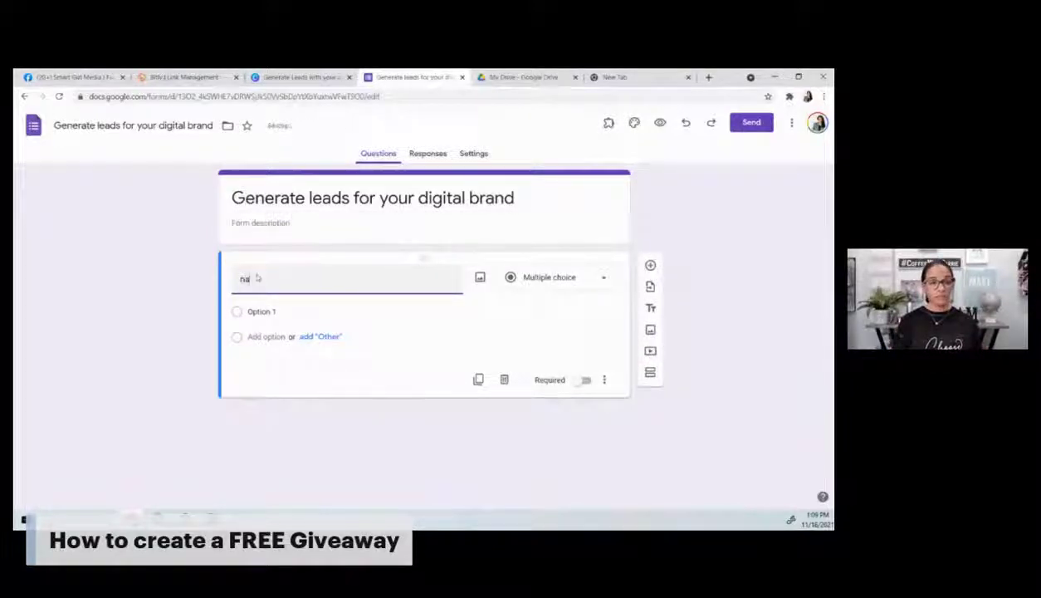
left_click(650, 265)
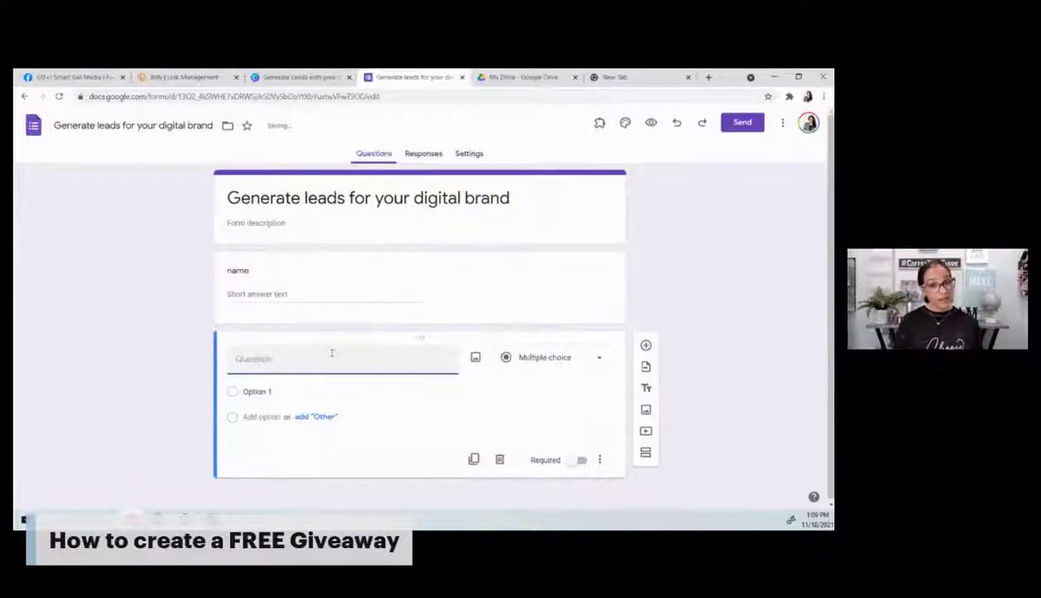
type("email")
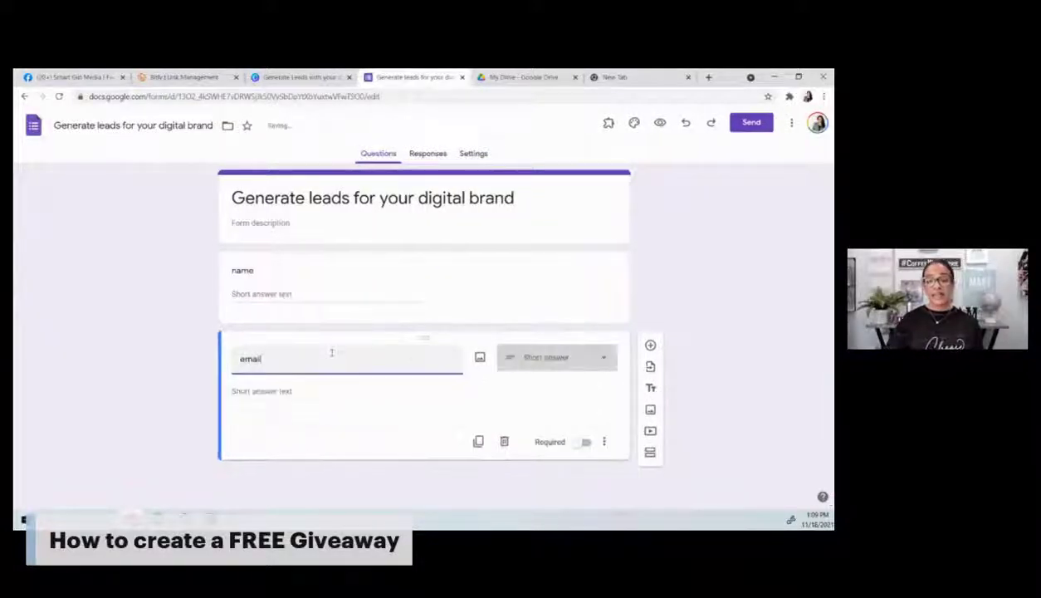
left_click(649, 345)
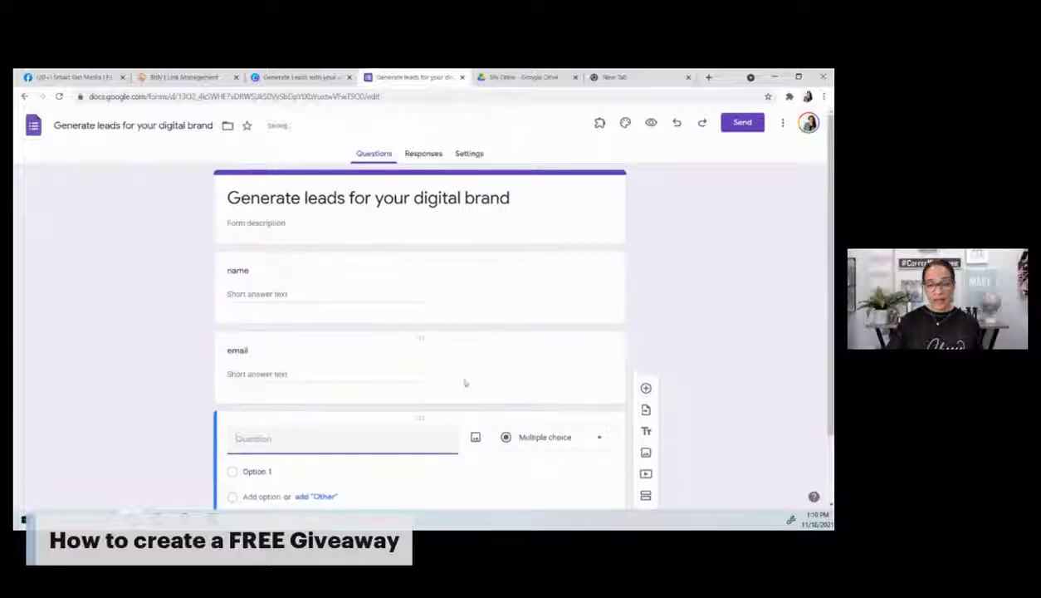
type("What do you")
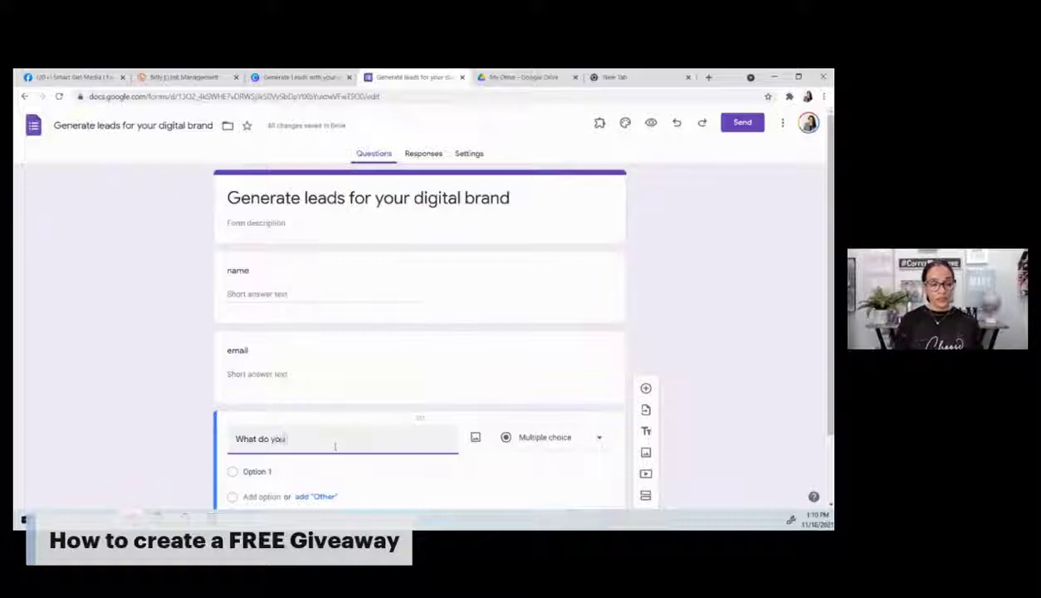
type(" want to learn from me")
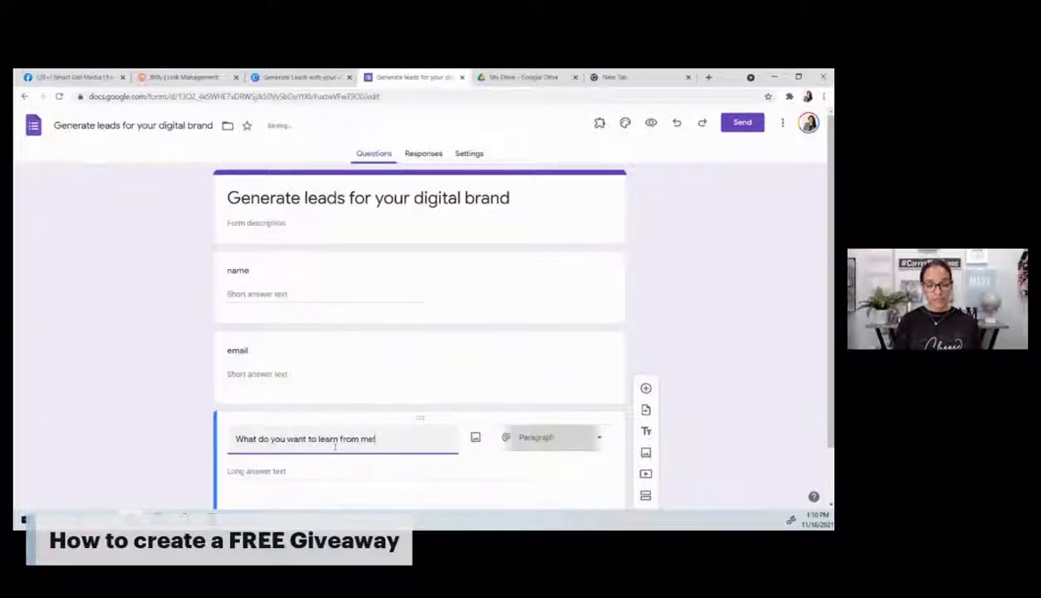
type("?")
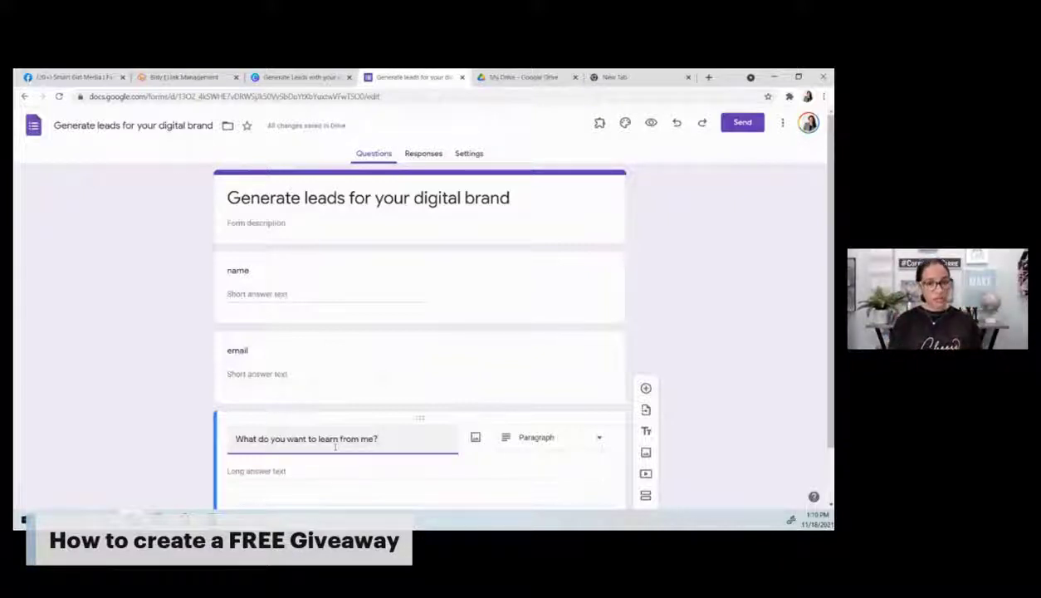
Step: Write the description offering the free giveaway in exchange for information, ending with the contact e-mail address
left_click(249, 222)
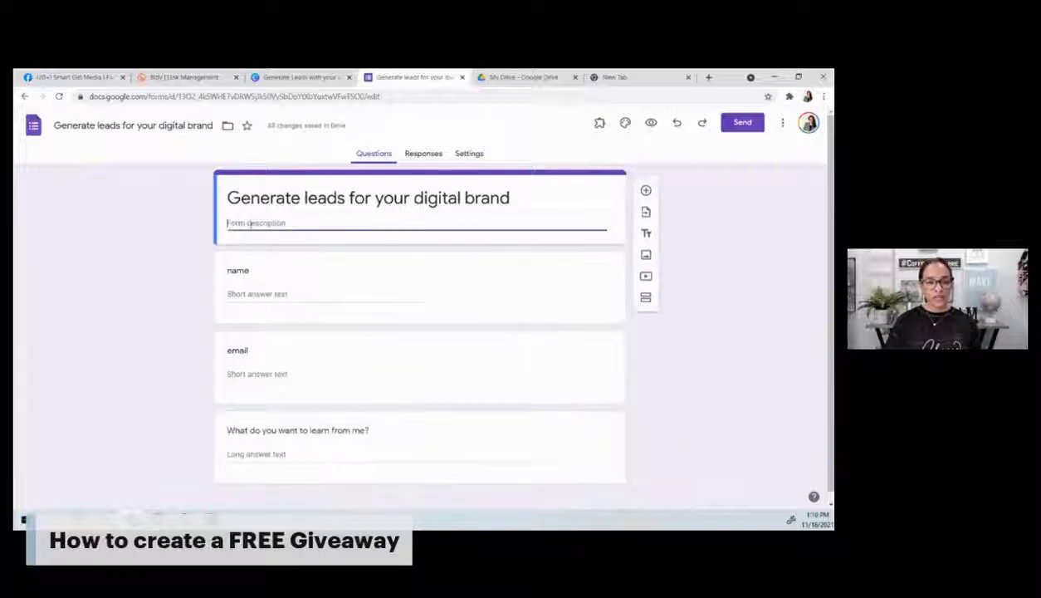
key("BackSpace")
key("BackSpace")
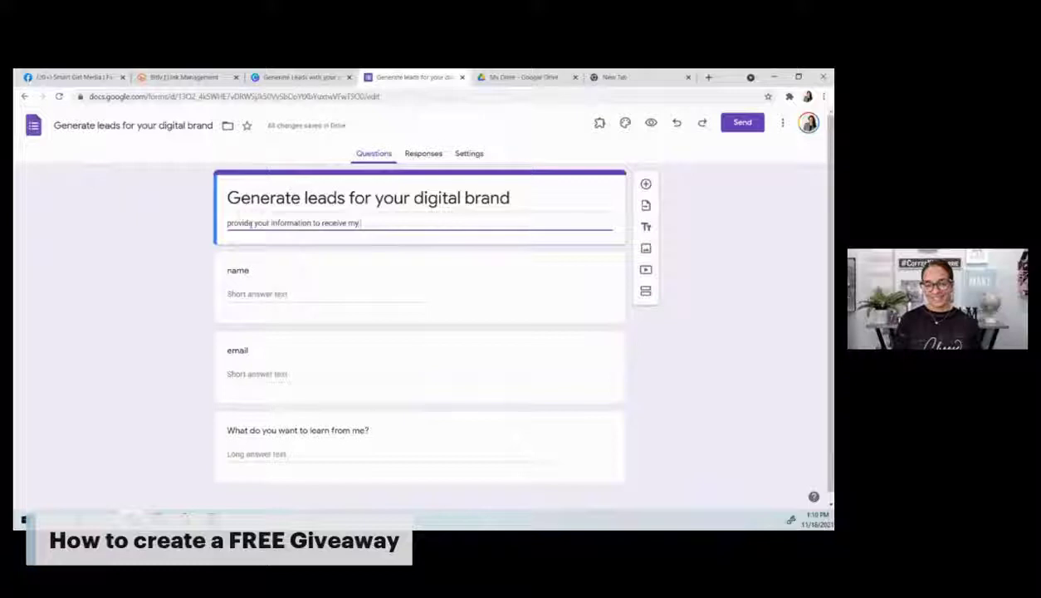
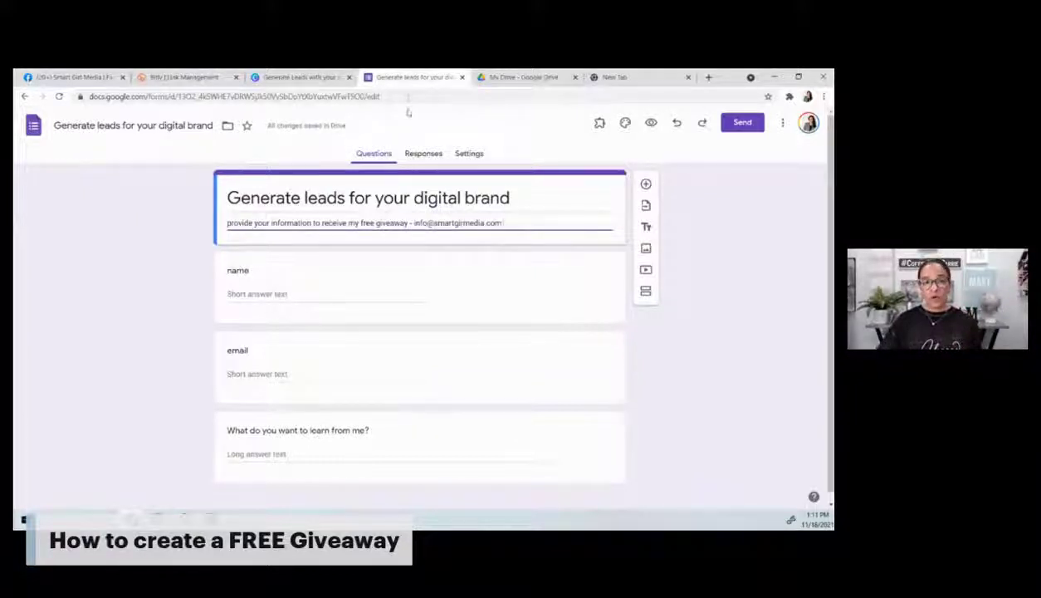
Step: Link responses to a new spreadsheet, then go back to the Questions view
left_click(423, 154)
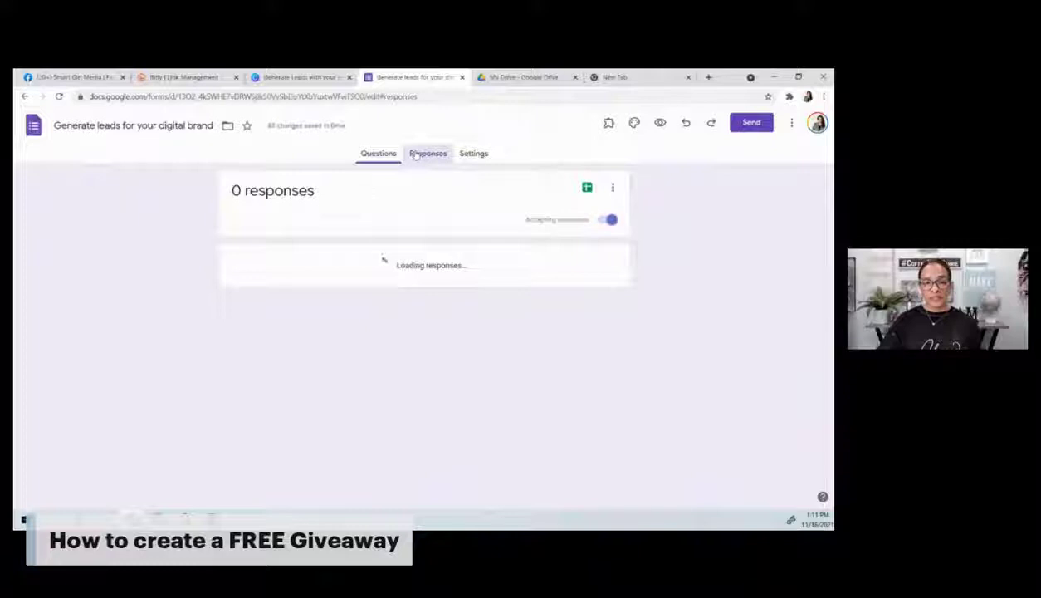
left_click(587, 188)
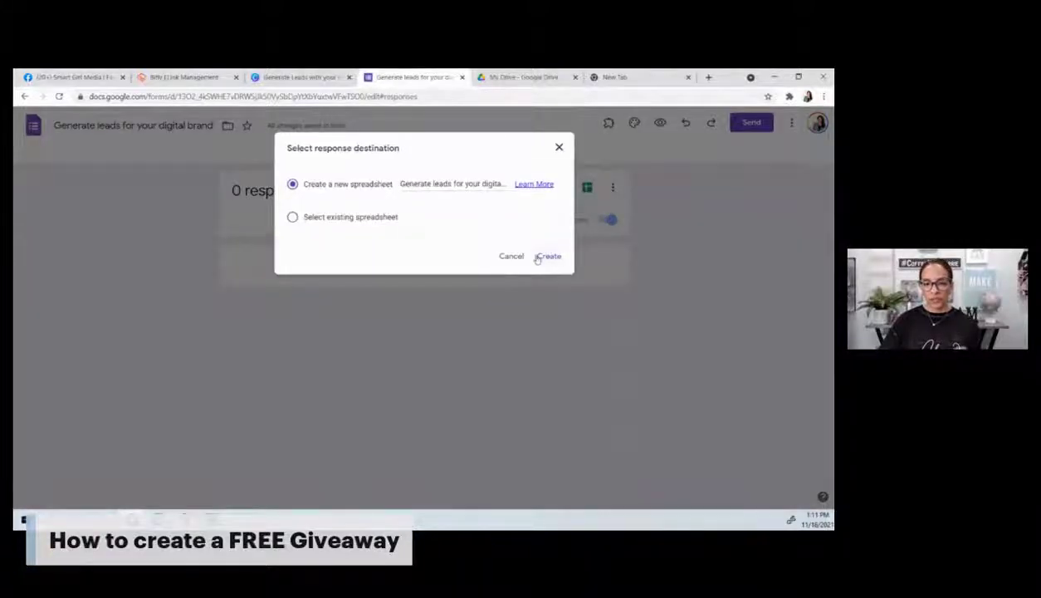
left_click(548, 256)
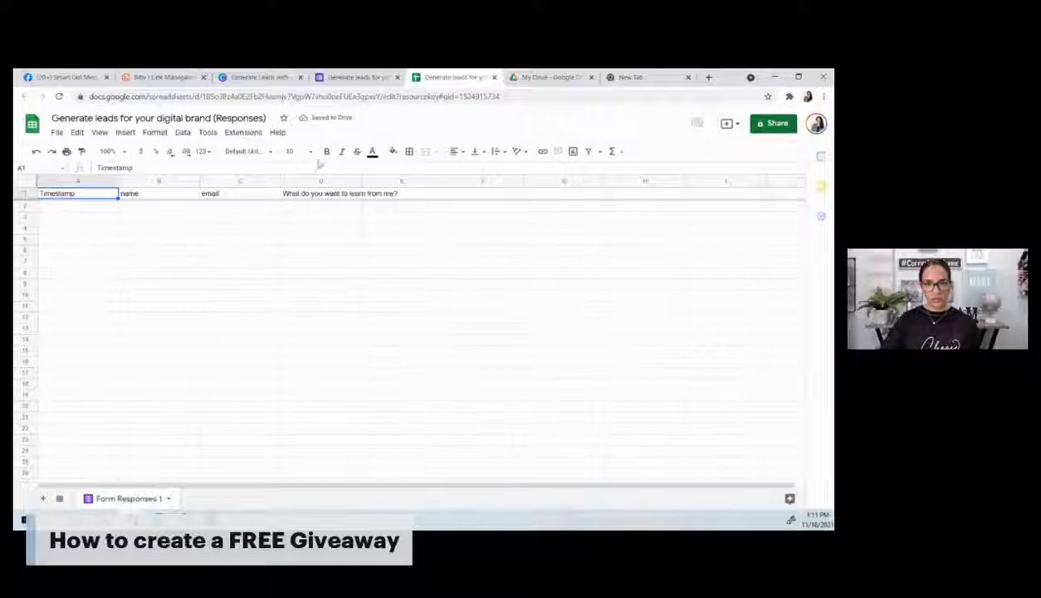
left_click(365, 77)
left_click(374, 155)
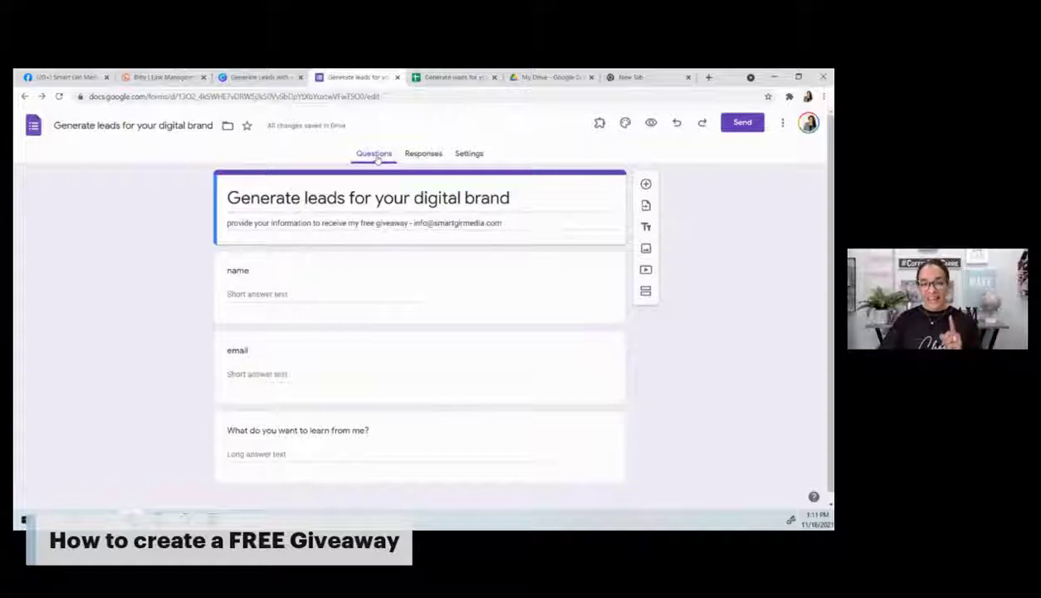
left_click(782, 122)
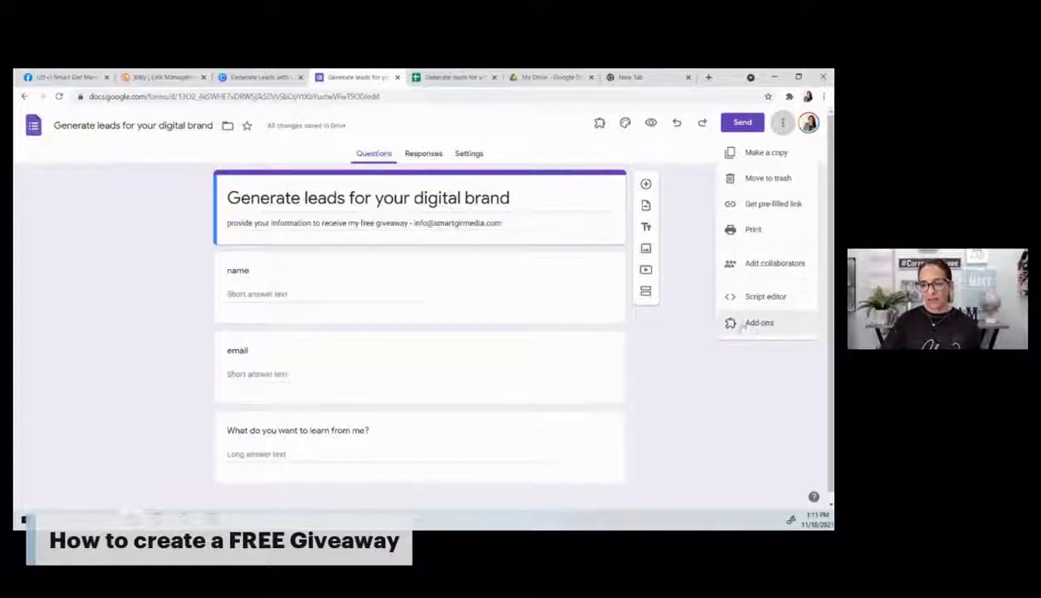
left_click(757, 323)
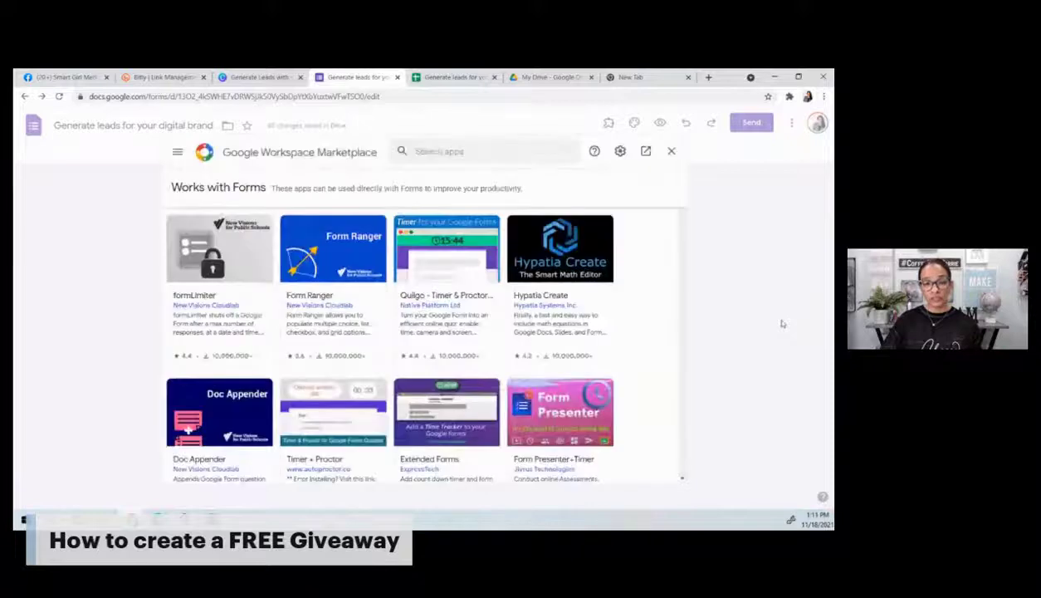
left_click(551, 146)
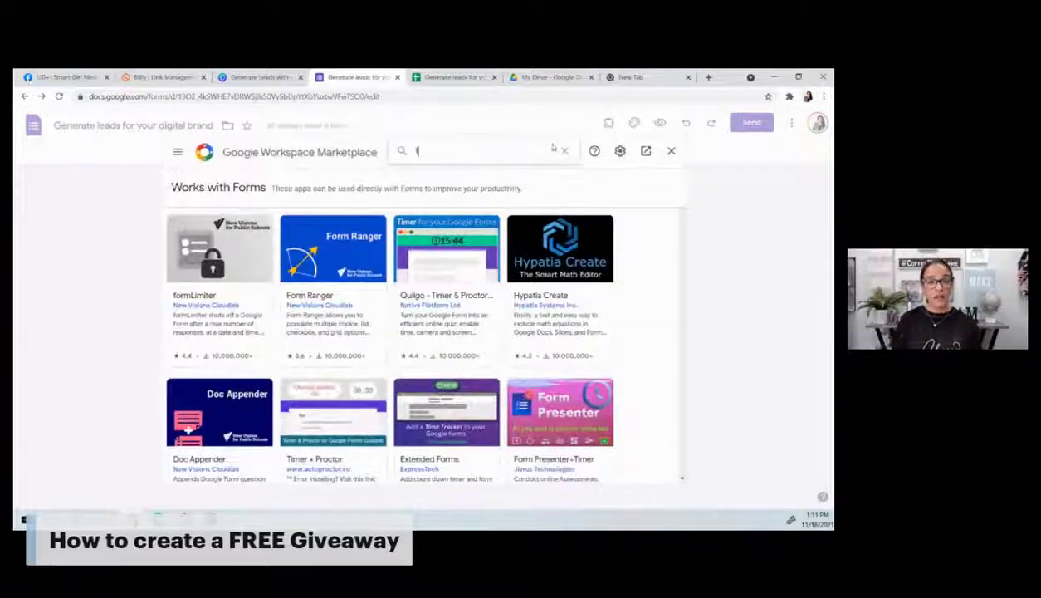
type("form no")
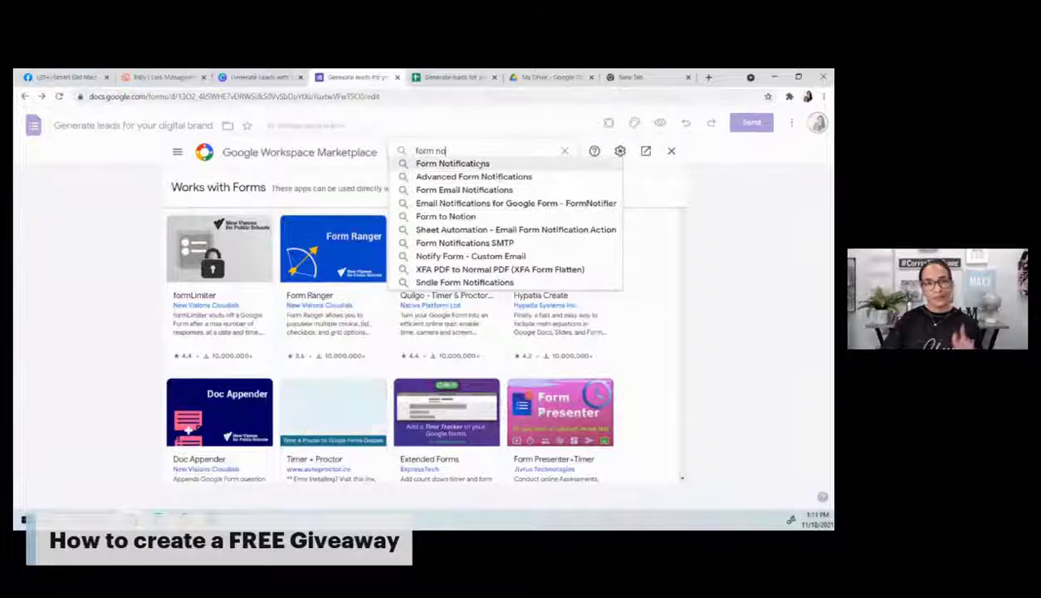
left_click(452, 164)
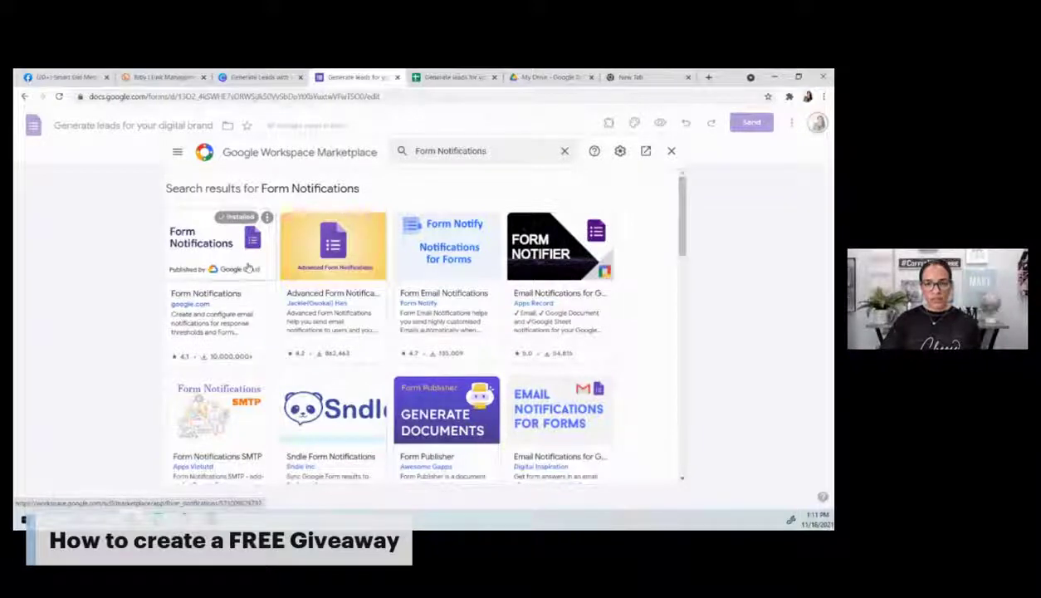
left_click(670, 152)
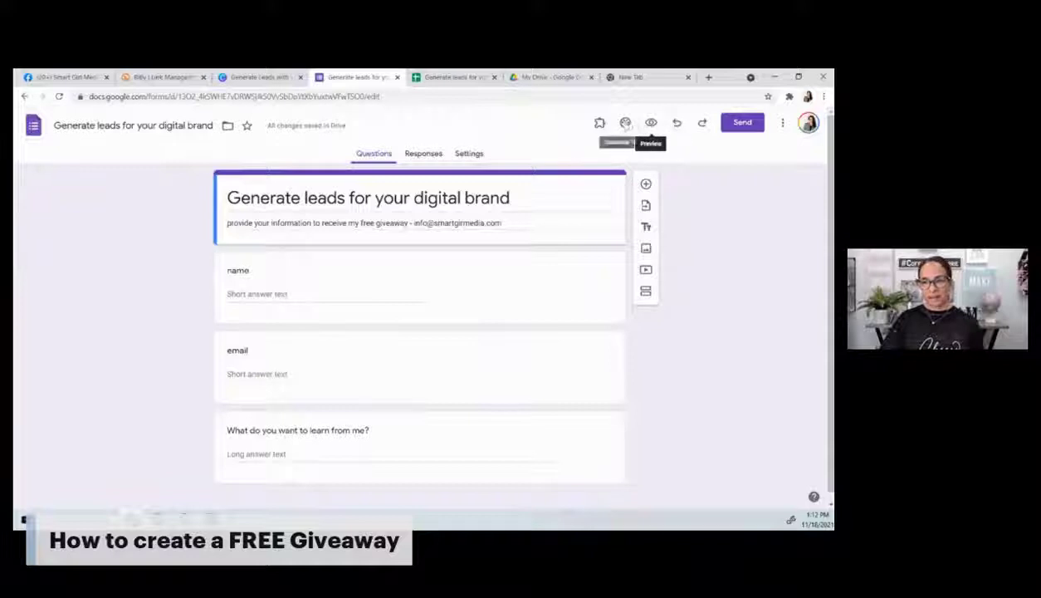
Step: Switch the form's theme colour from purple to blue
left_click(625, 123)
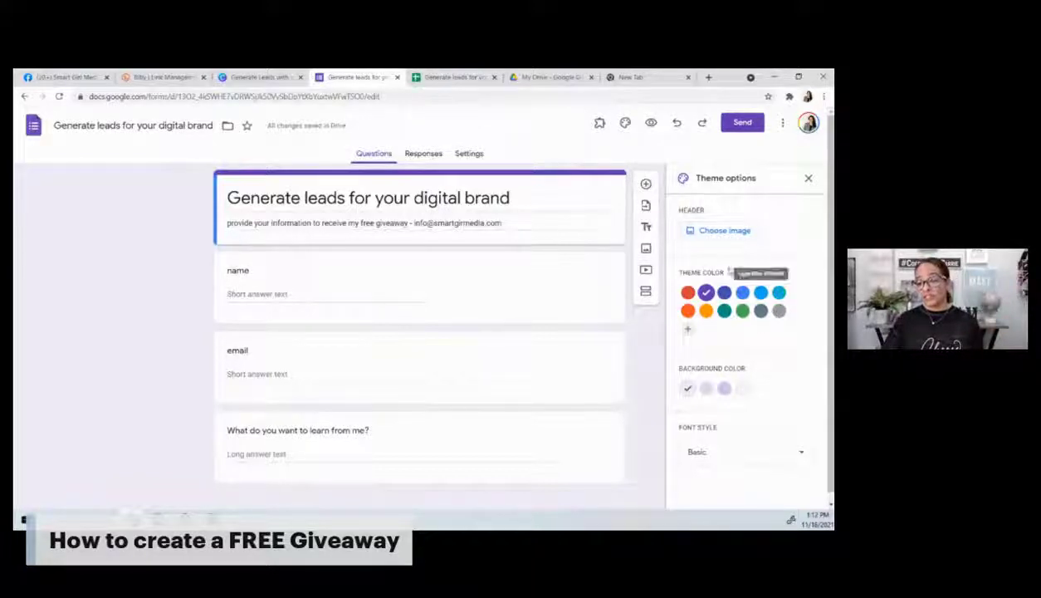
left_click(742, 293)
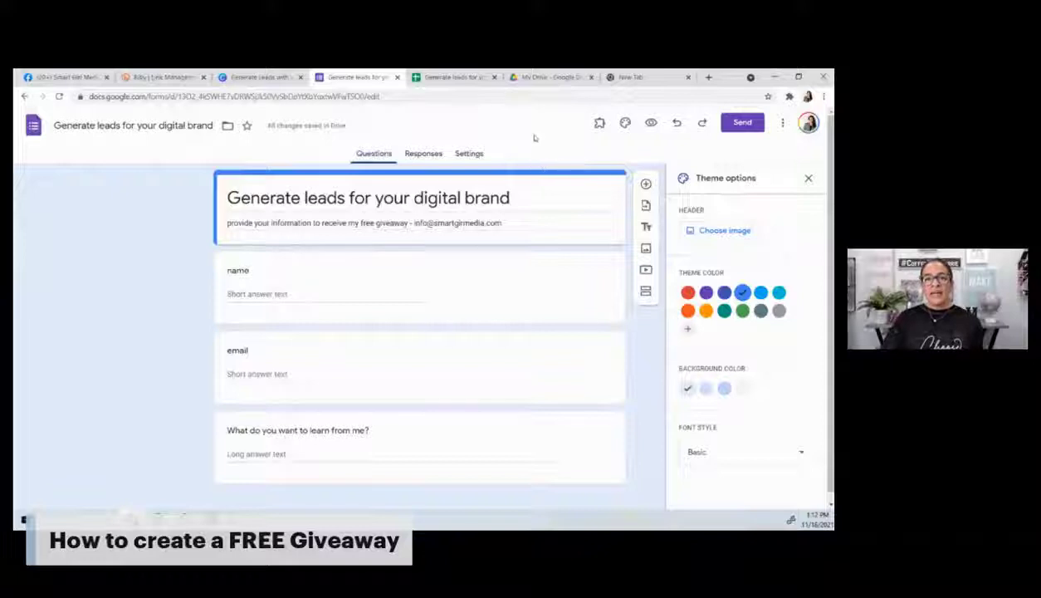
left_click(808, 178)
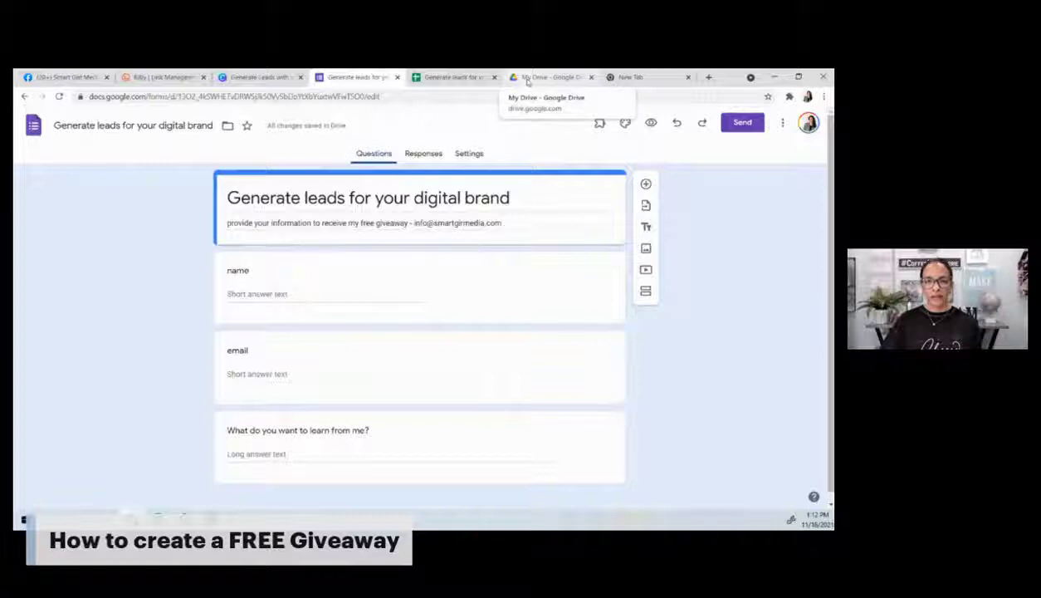
Step: Download the Canva freebie design as a PDF Print file, then go to My Drive
left_click(255, 76)
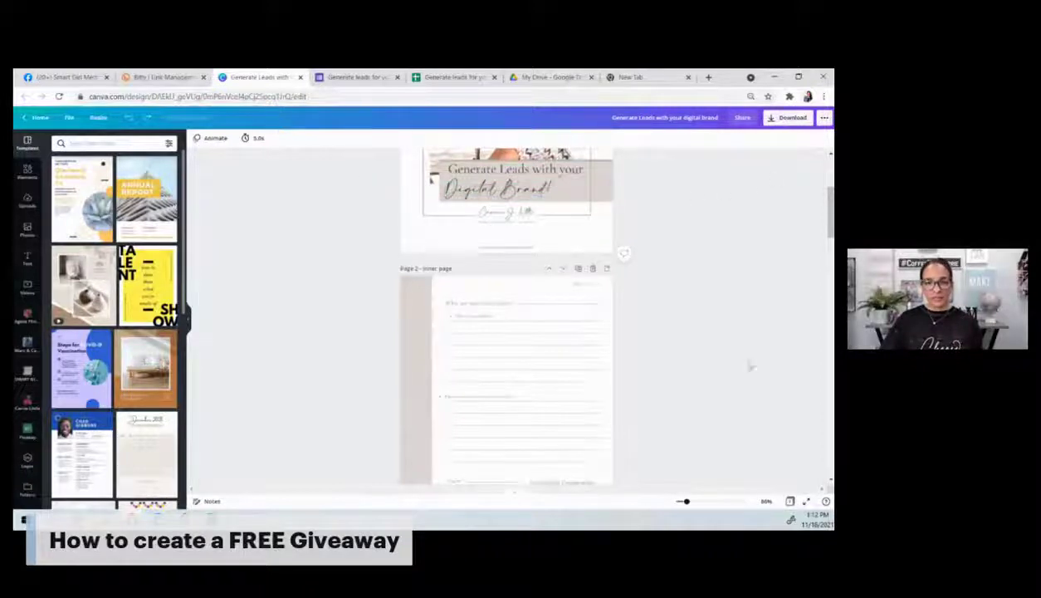
scroll(708, 380, "up", 3)
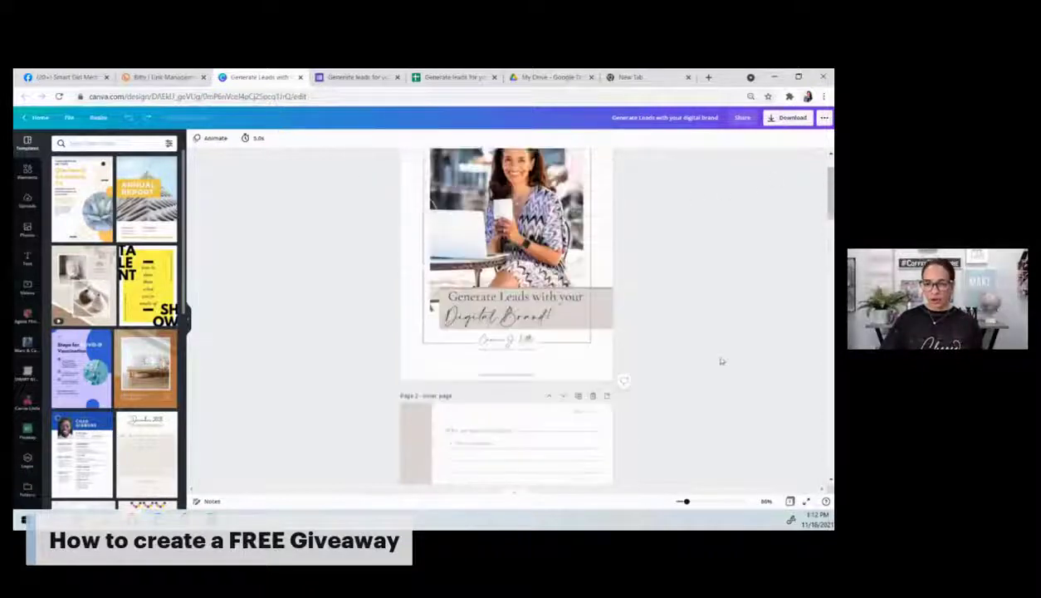
left_click(793, 119)
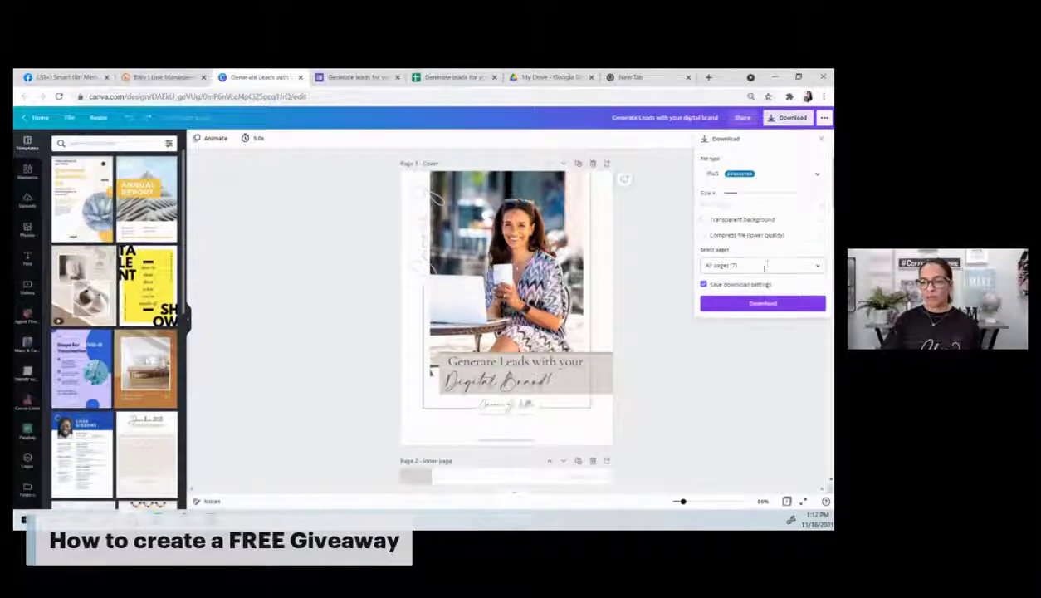
left_click(710, 174)
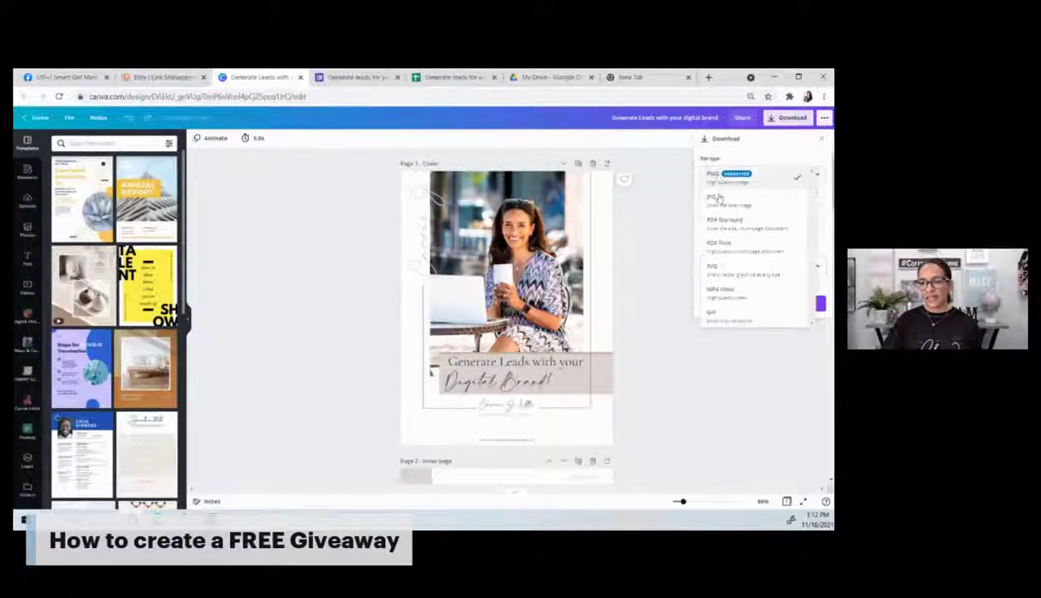
left_click(722, 247)
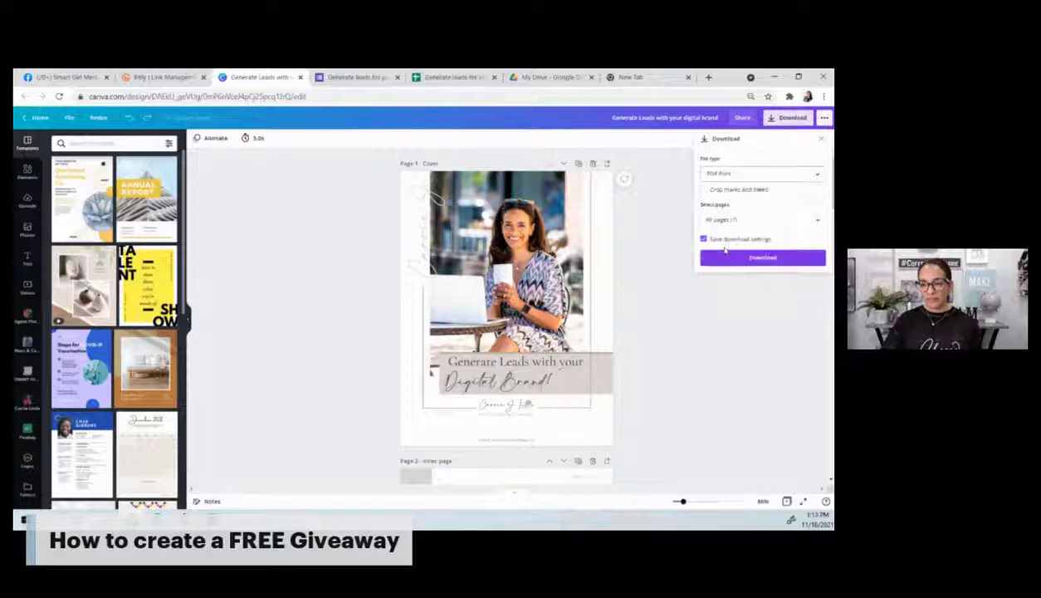
left_click(759, 259)
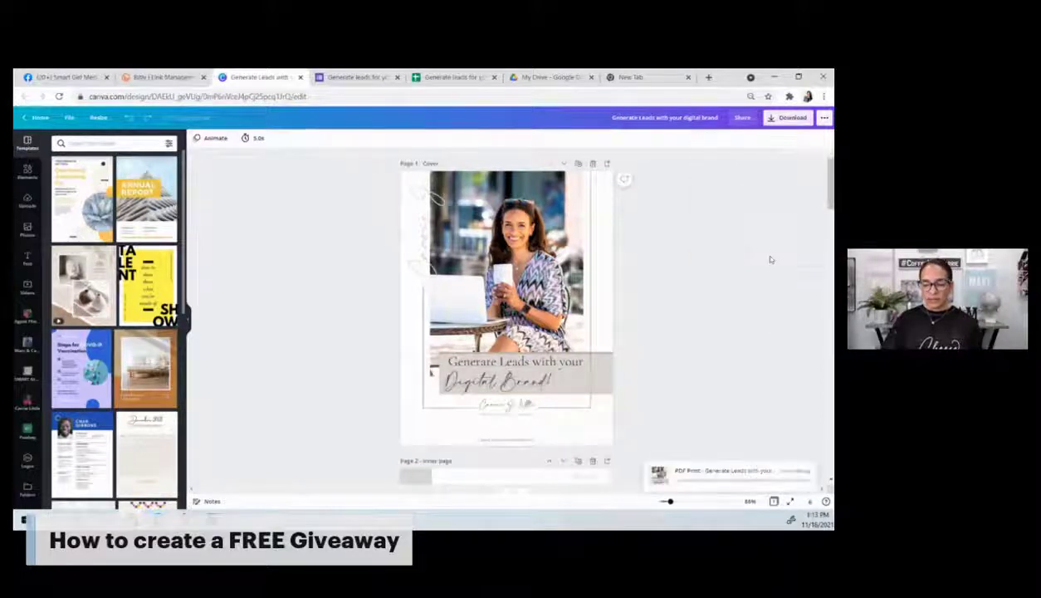
scroll(739, 279, "down", 5)
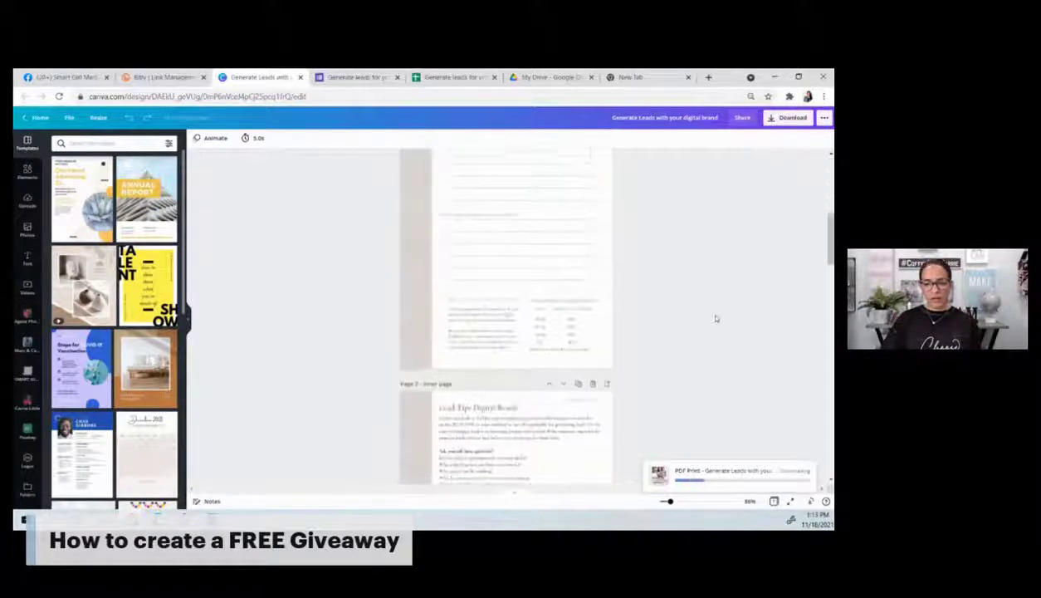
scroll(706, 338, "down", 3)
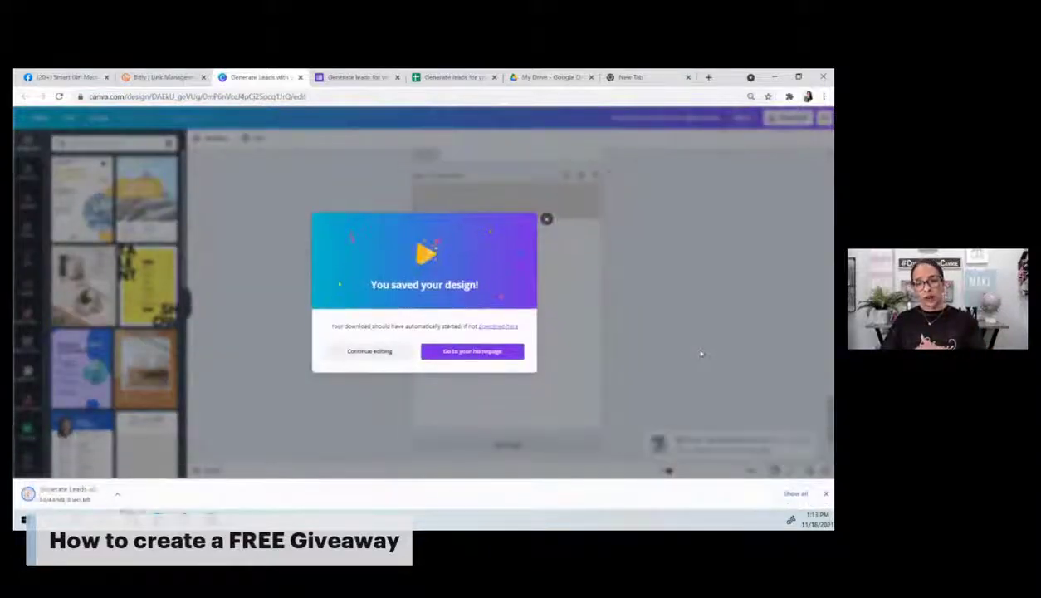
left_click(552, 78)
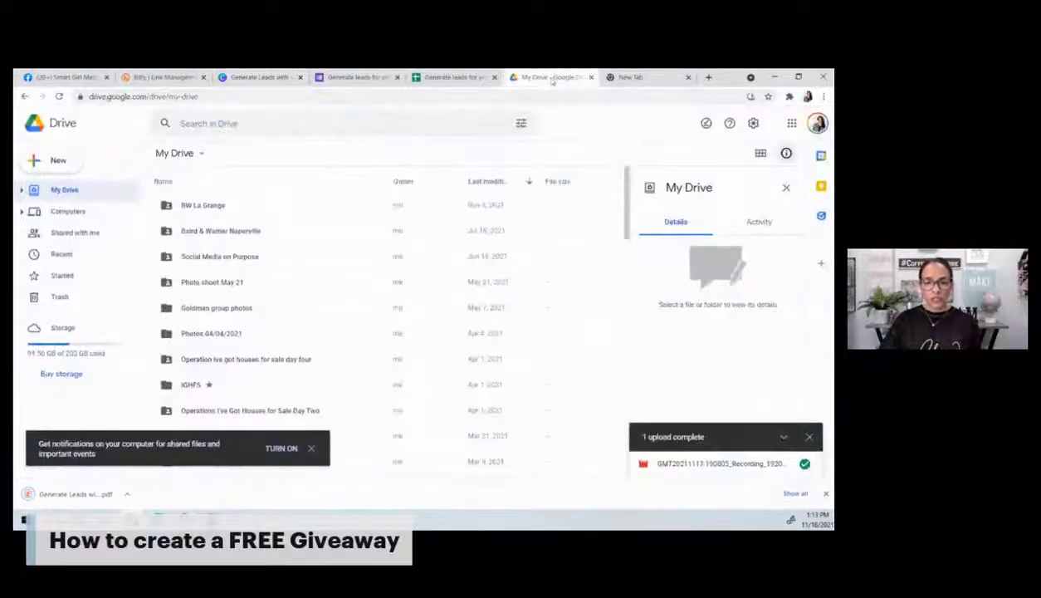
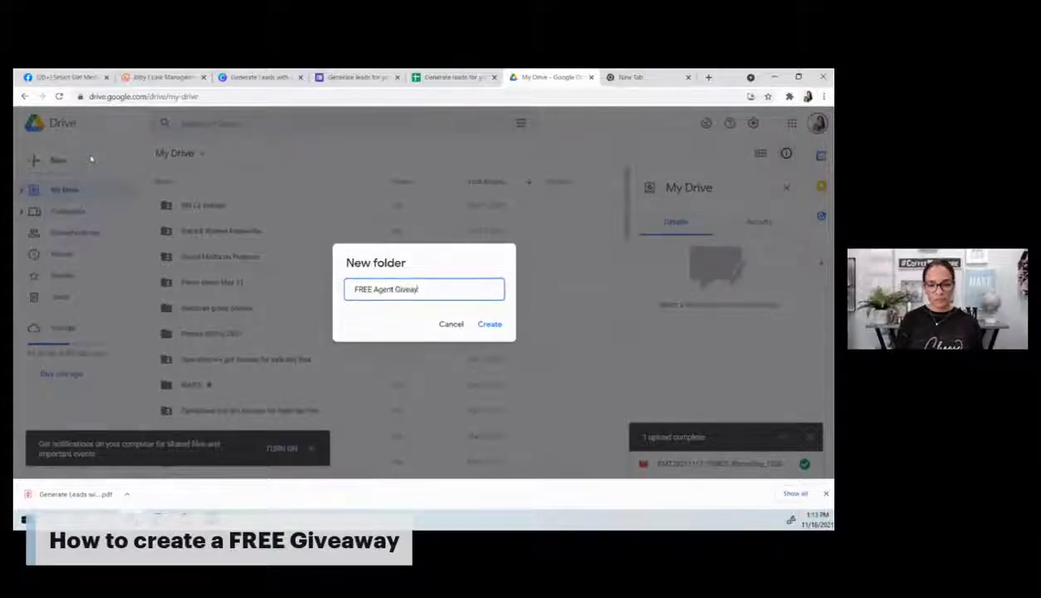
Step: Correct the folder name to 'FREE Agent Giveaway - Digital leads' and create the folder
key("BackSpace")
key("BackSpace")
type("away")
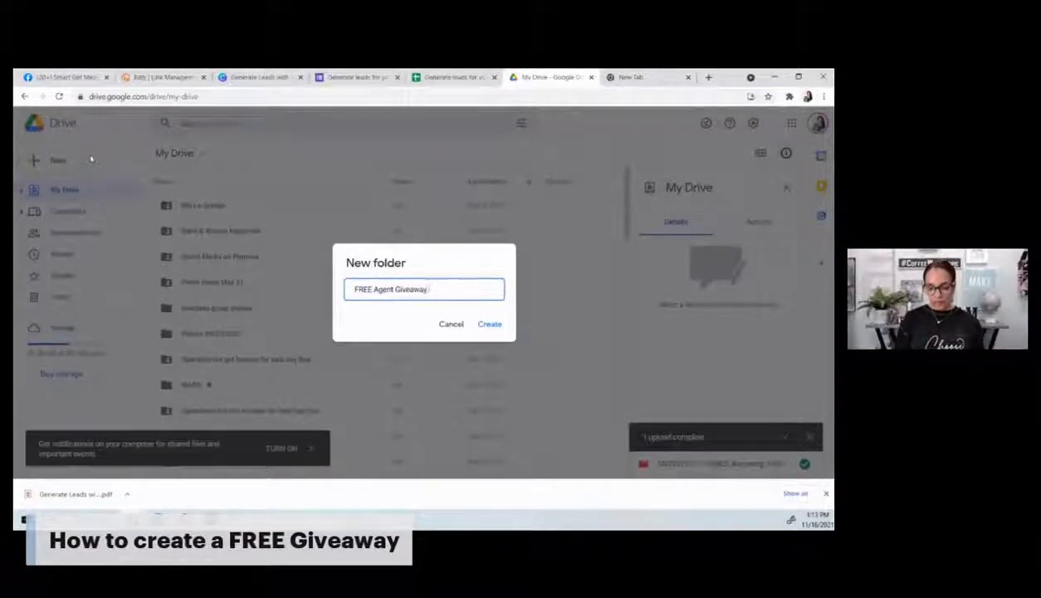
type(" - Digital")
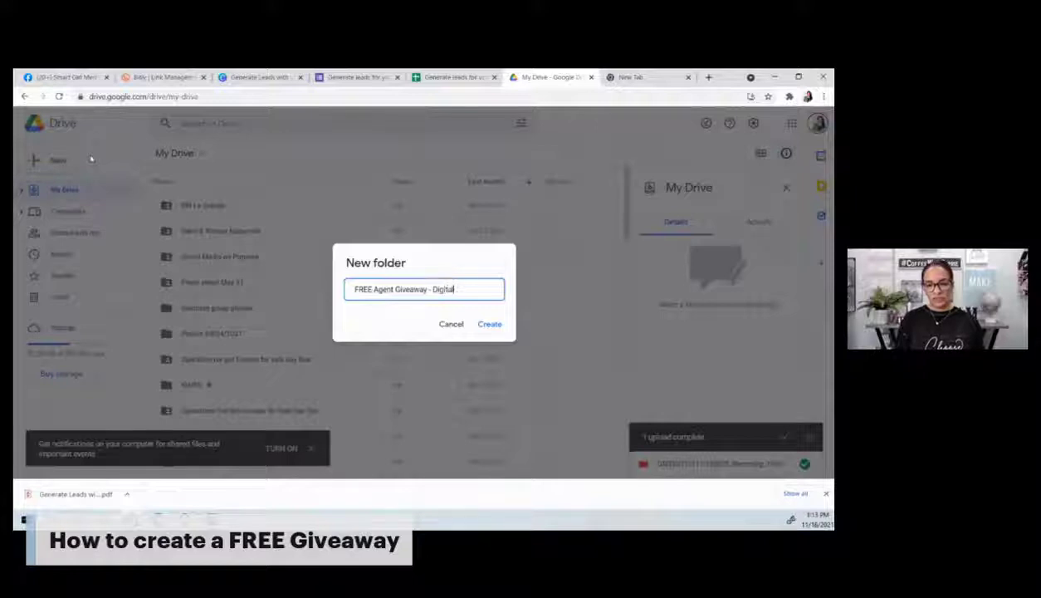
type(" leads")
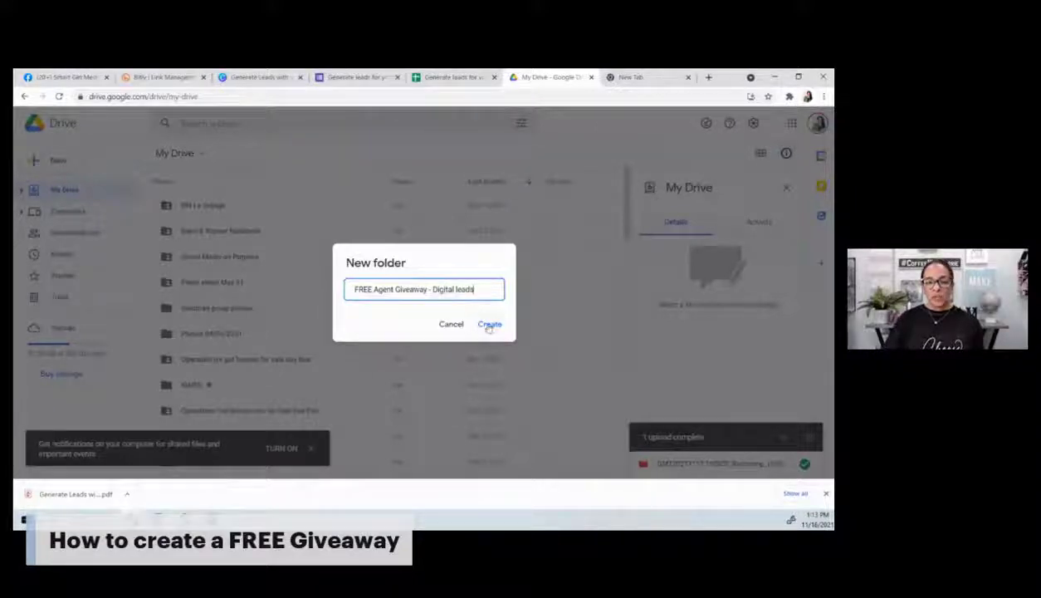
left_click(488, 324)
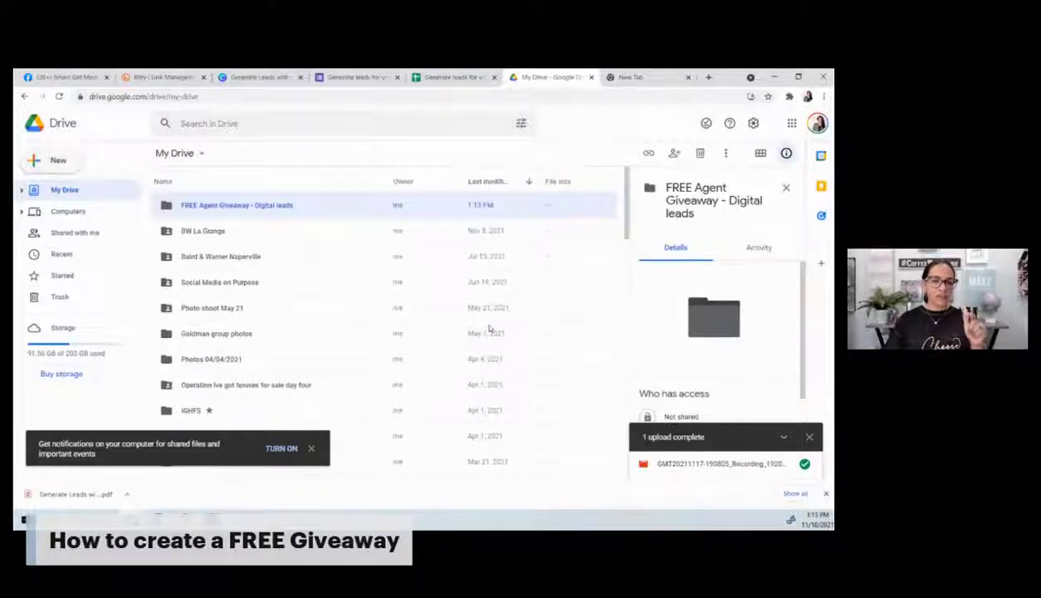
Step: Upload 'Generate Leads with your digital brand.pdf' from Downloads into the new giveaway folder
scroll(489, 329, "down", 10)
scroll(465, 337, "down", 10)
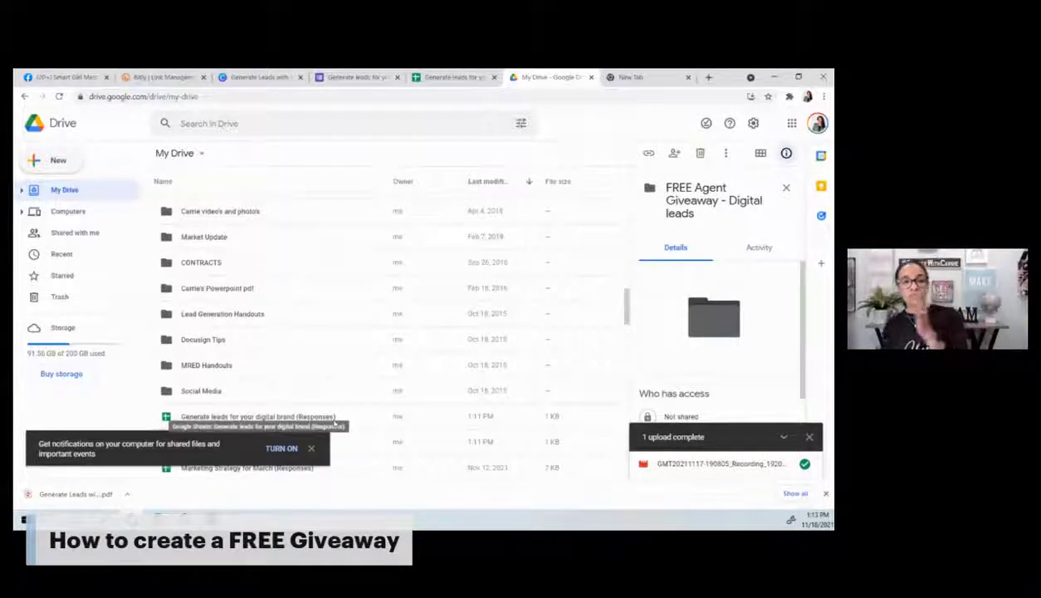
scroll(353, 404, "up", 10)
scroll(353, 405, "up", 5)
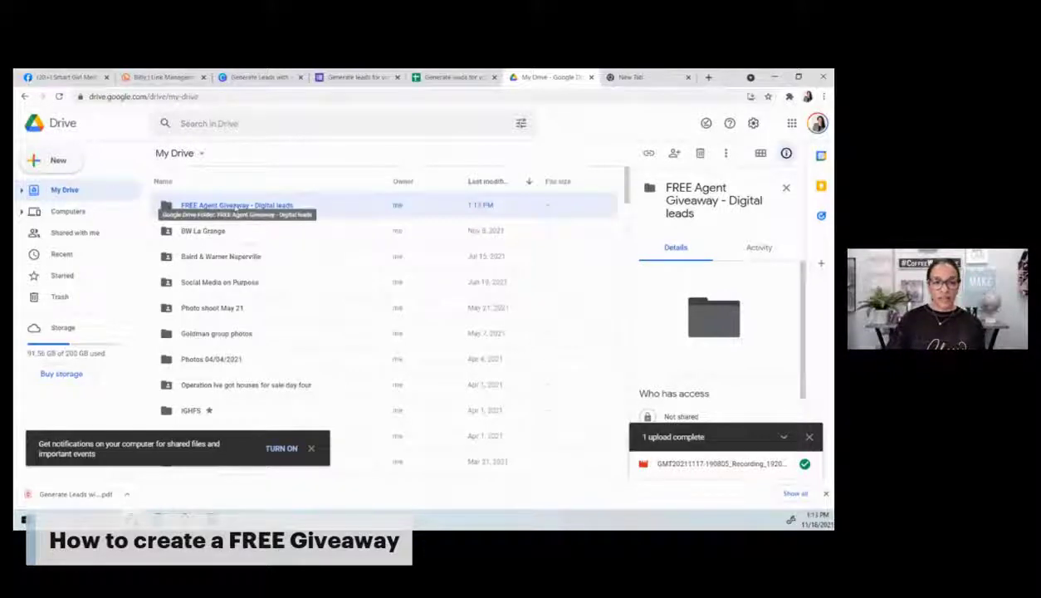
double_click(237, 205)
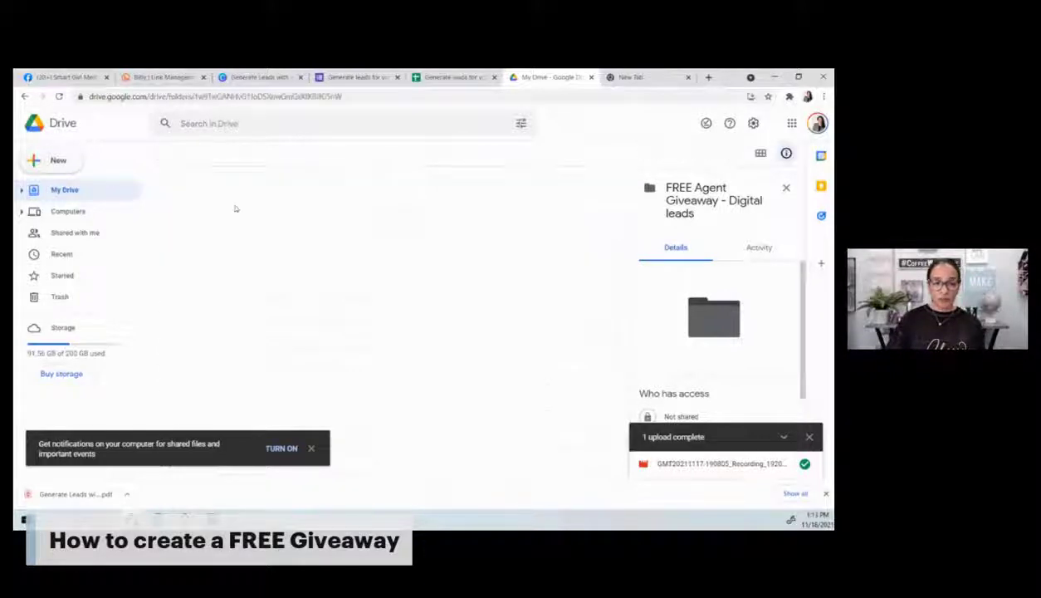
left_click(58, 159)
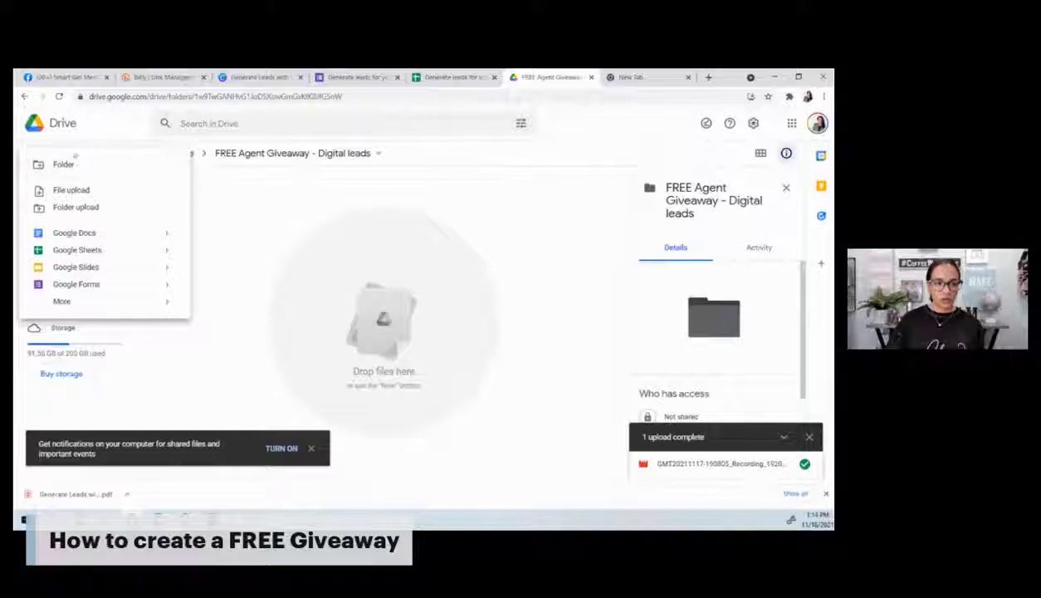
left_click(263, 191)
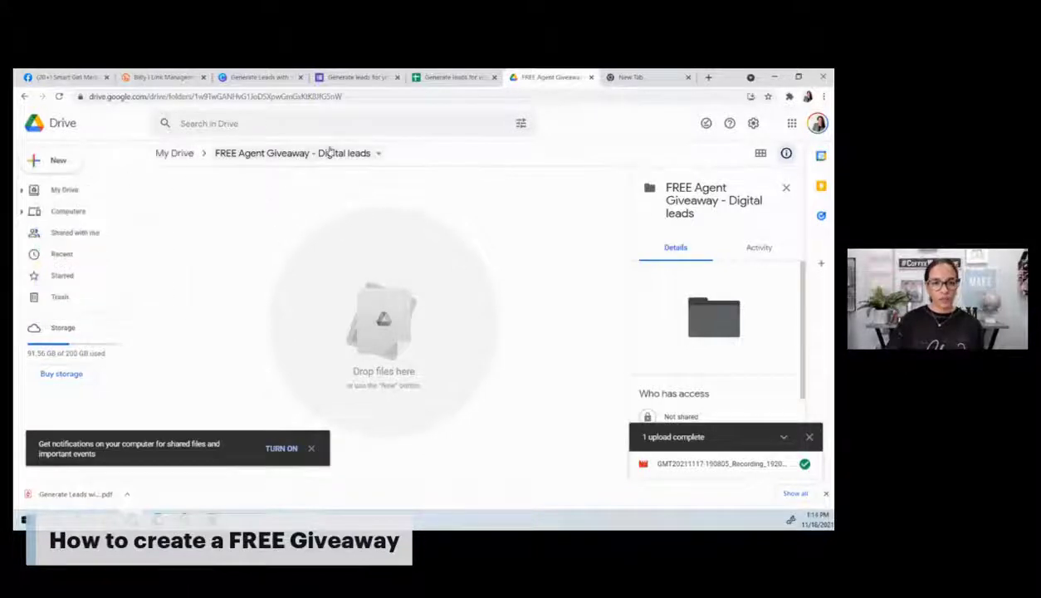
left_click(50, 160)
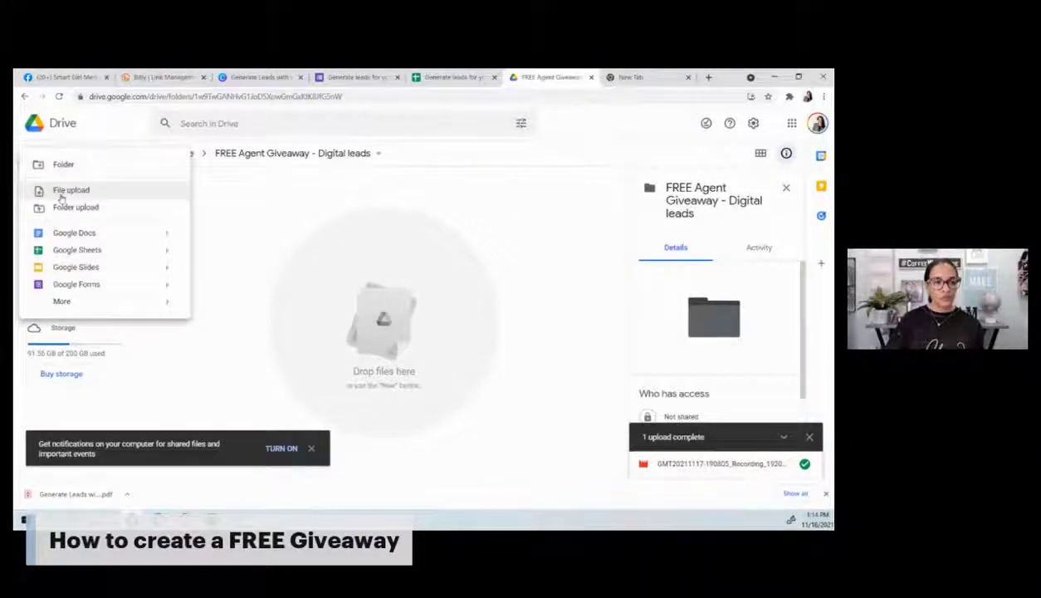
left_click(62, 196)
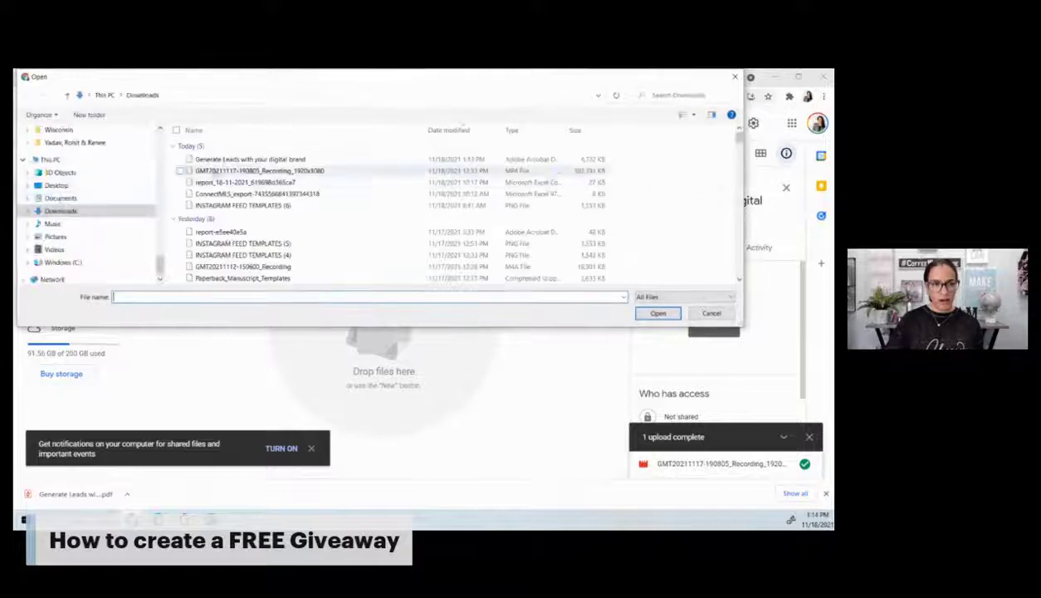
double_click(225, 160)
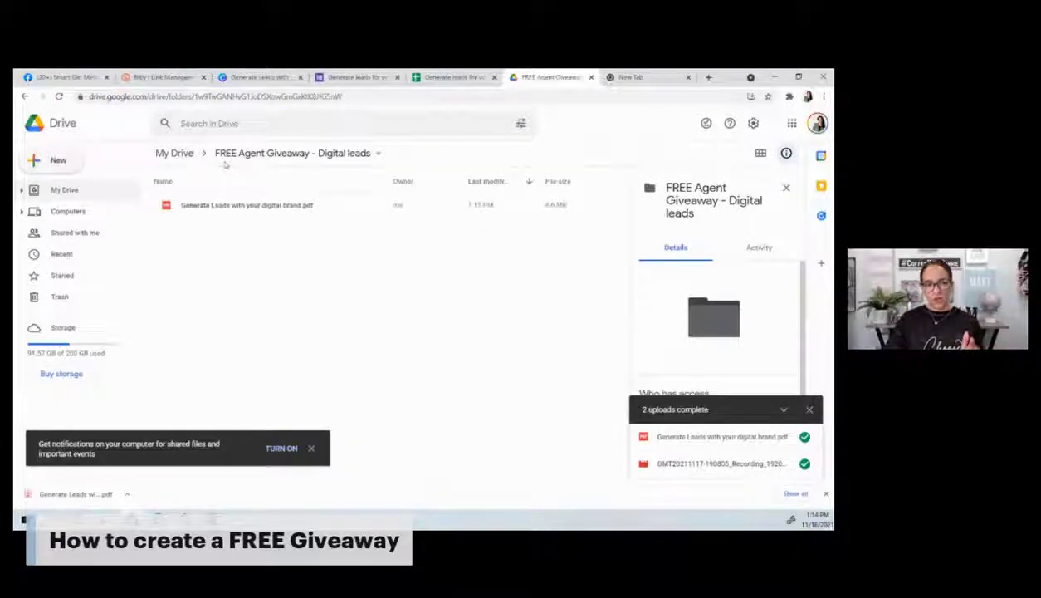
left_click(252, 157)
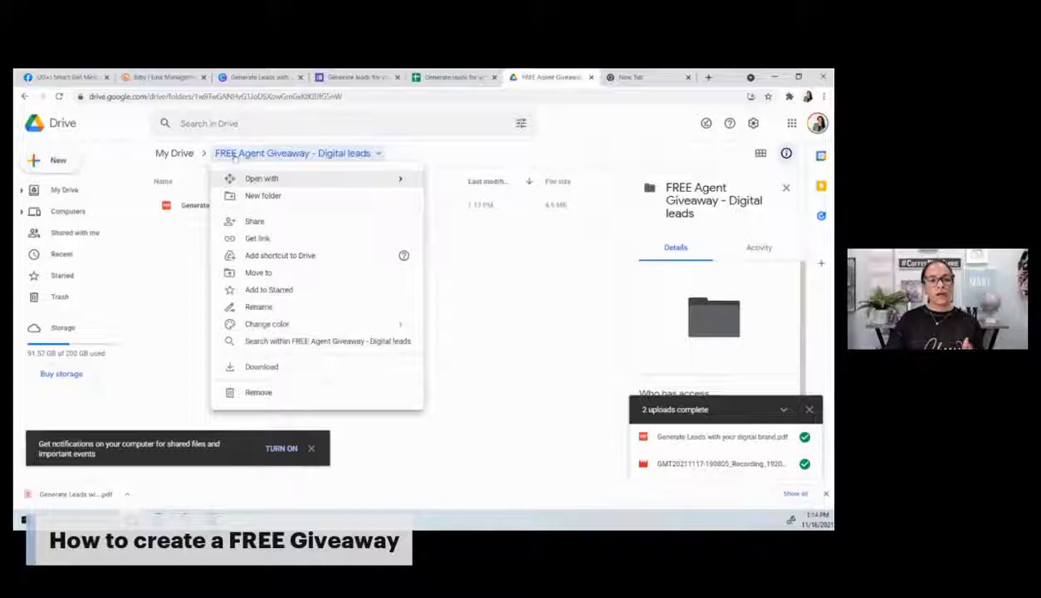
Step: Share the FREE Agent Giveaway folder so anyone with the link can view it
left_click(64, 189)
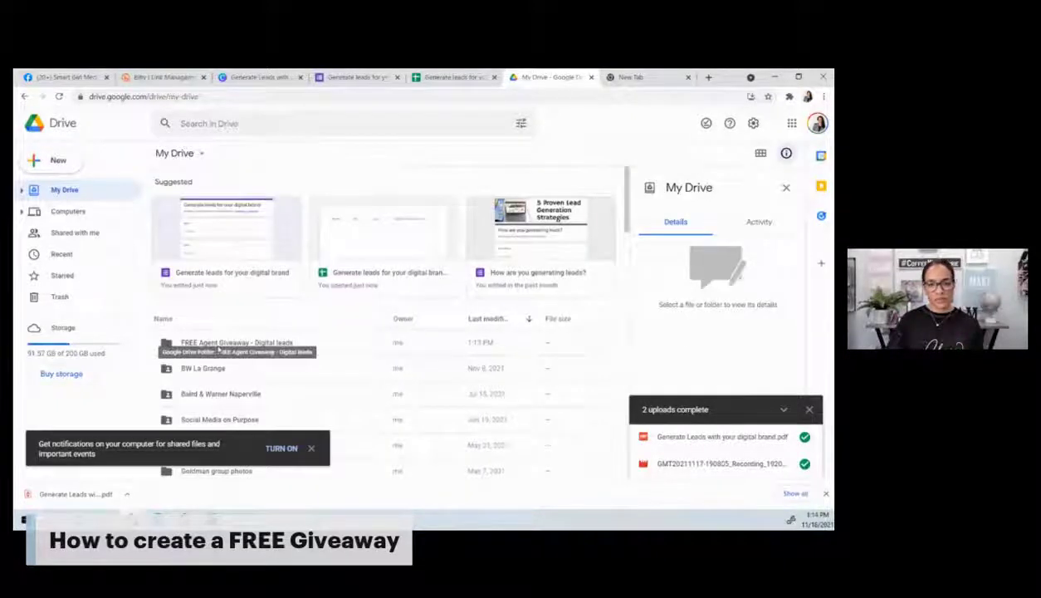
left_click(219, 344)
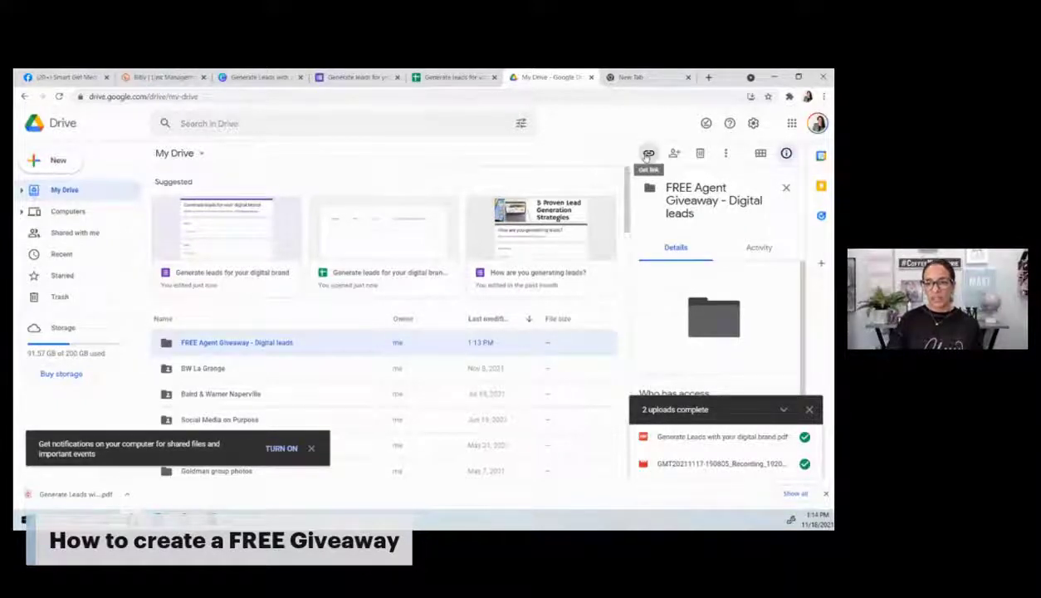
left_click(649, 154)
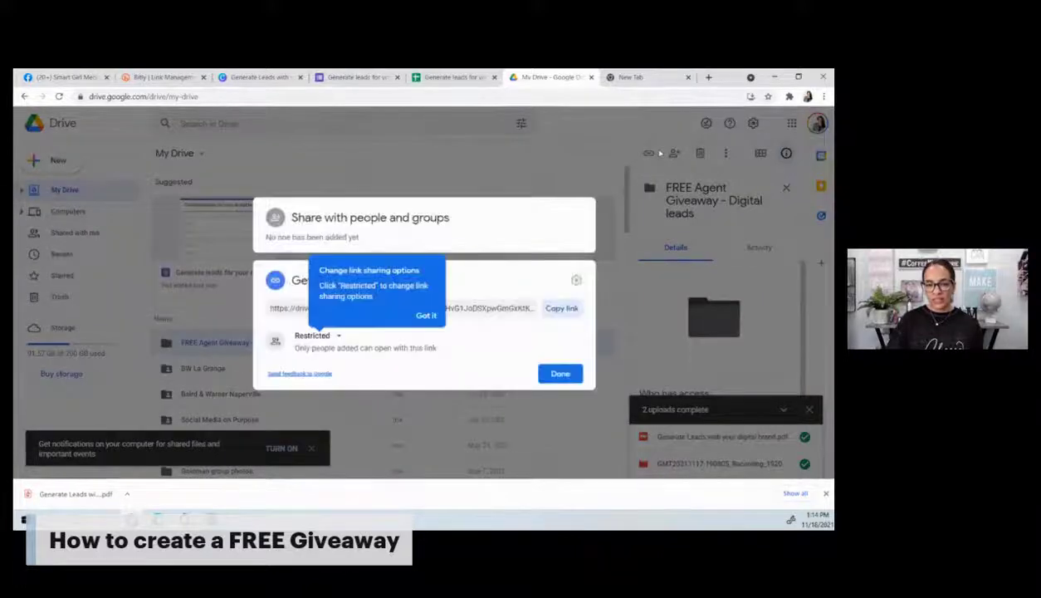
left_click(332, 336)
left_click(353, 389)
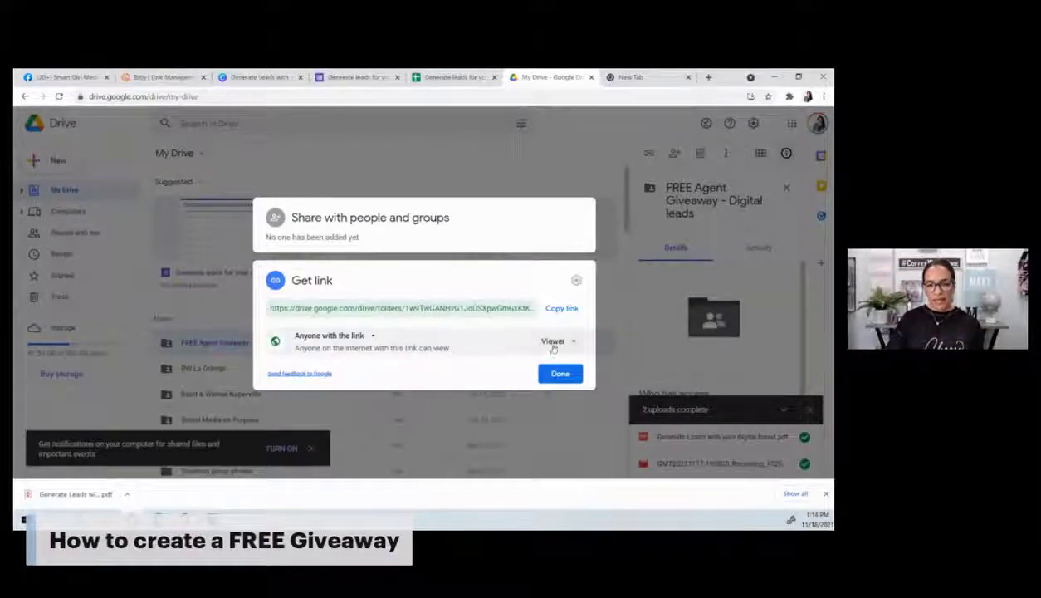
Step: Copy the folder's share link and return to the Bitly dashboard
left_click(553, 344)
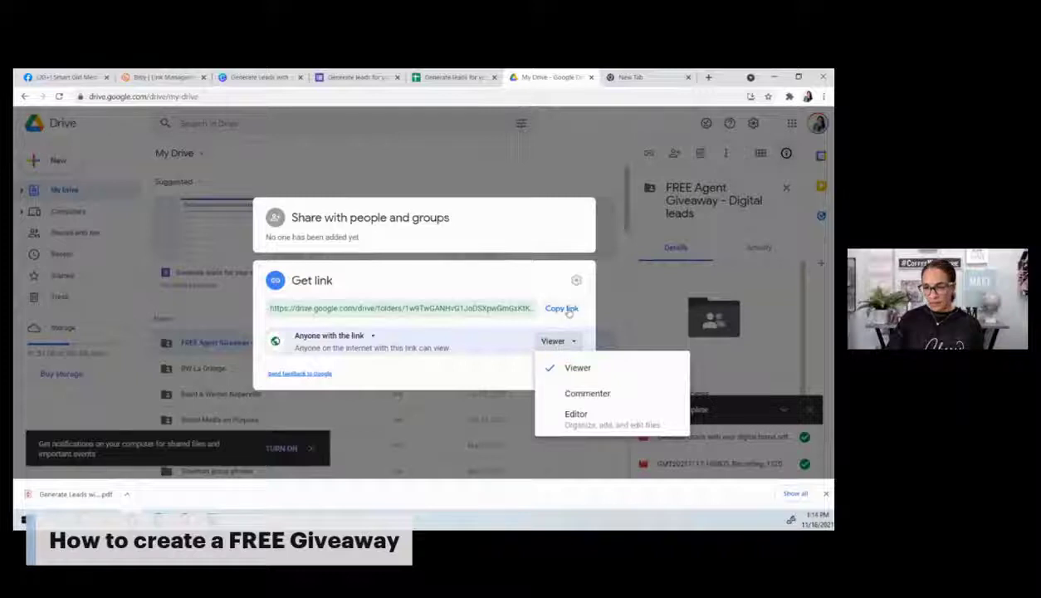
left_click(568, 308)
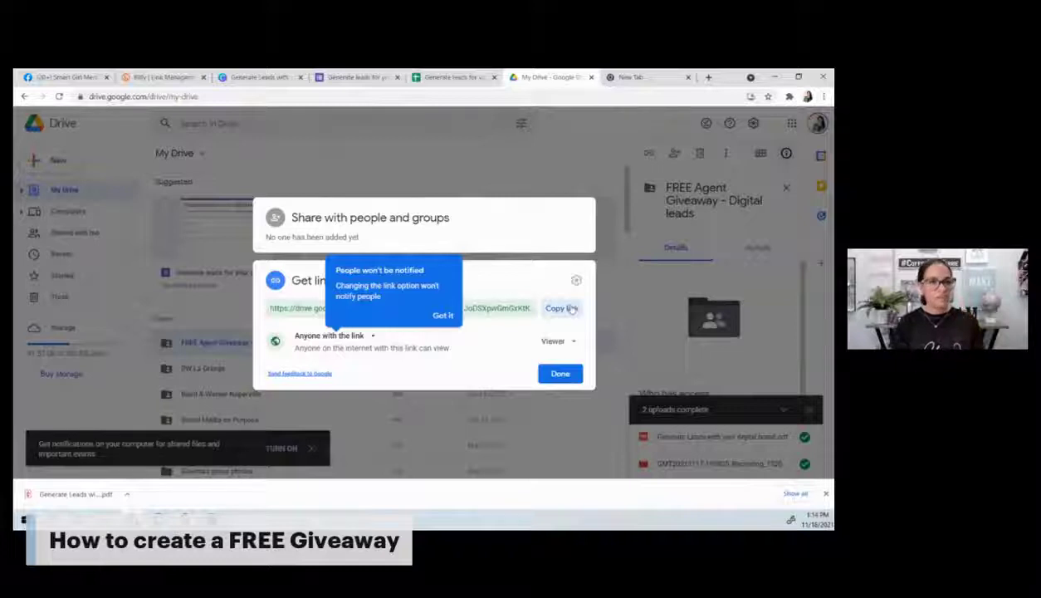
left_click(143, 78)
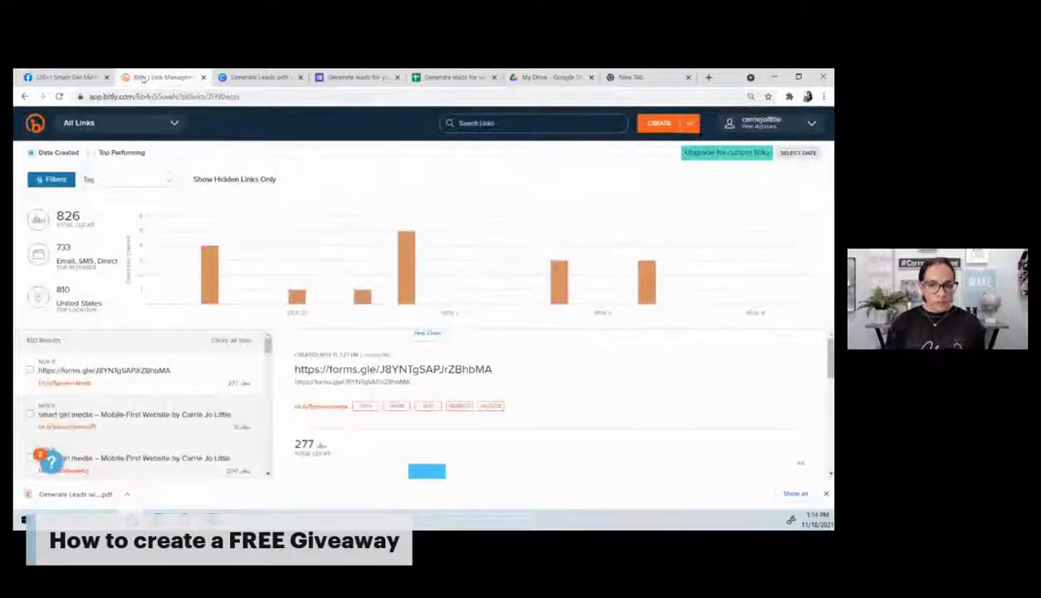
left_click(662, 125)
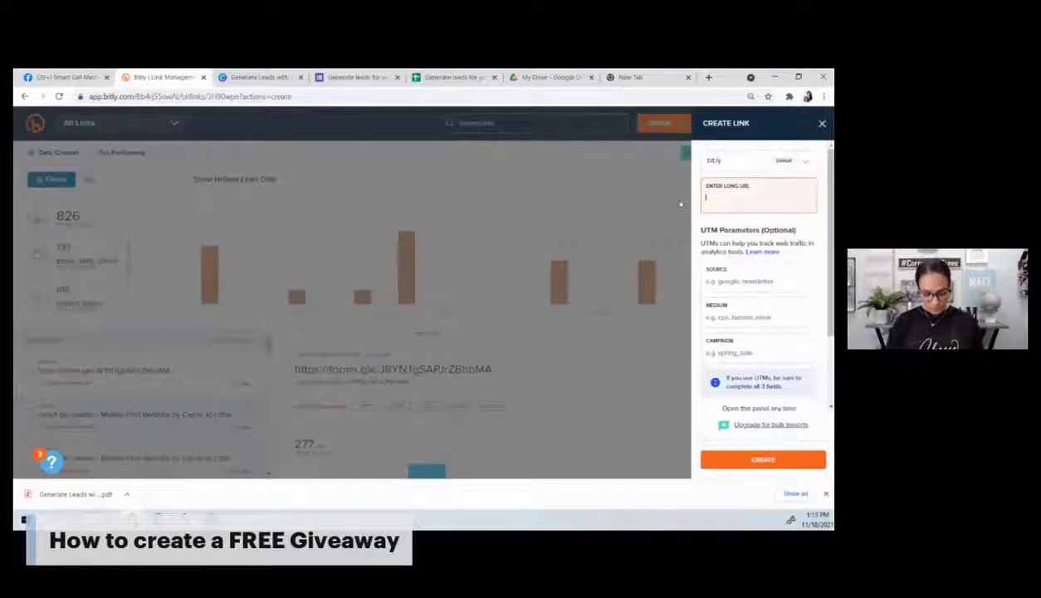
key("ctrl+v")
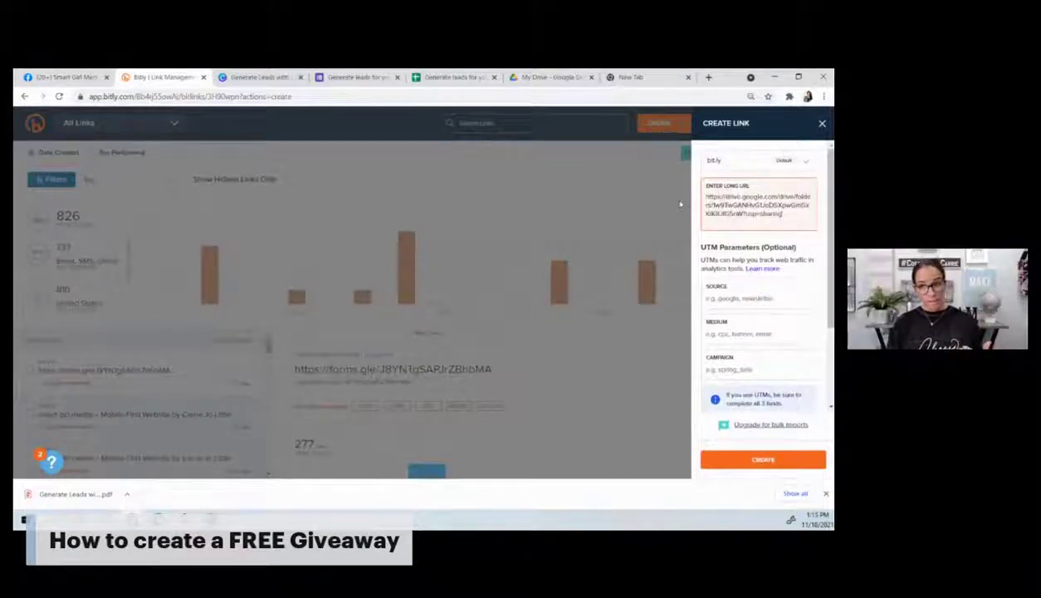
left_click(762, 460)
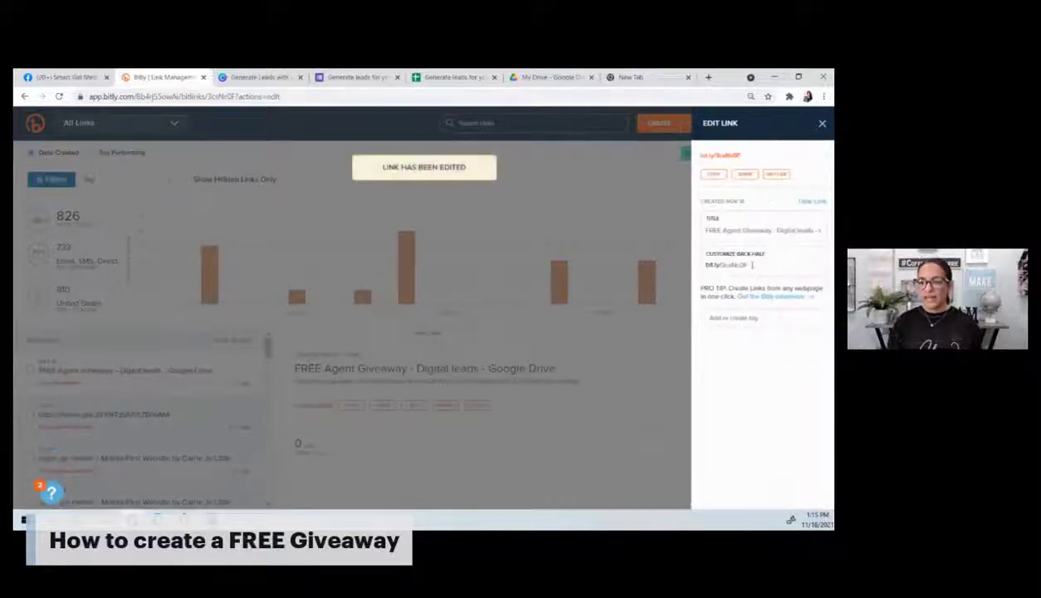
left_click_drag(751, 264, 718, 264)
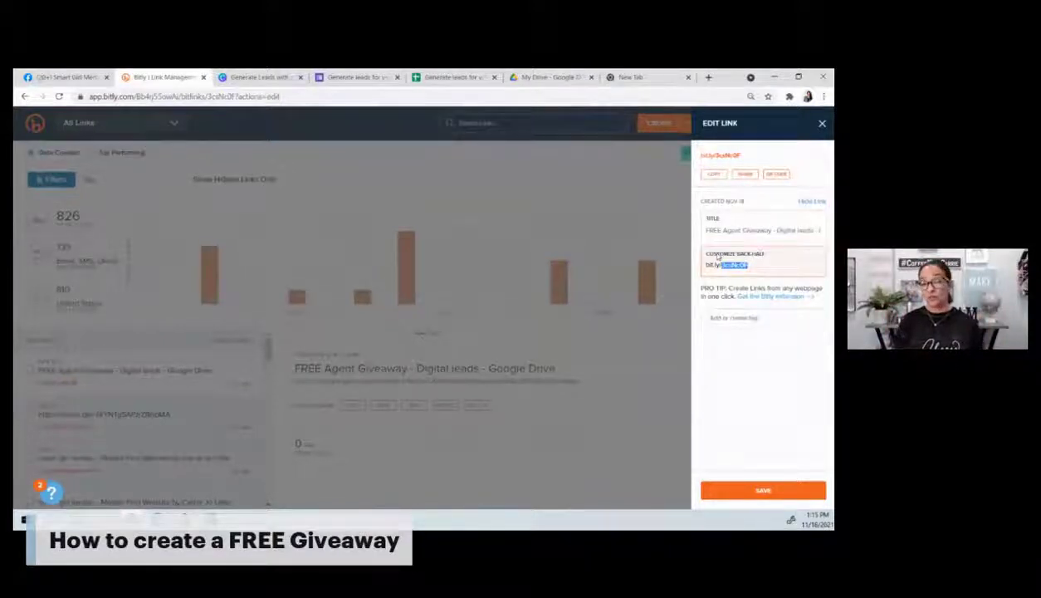
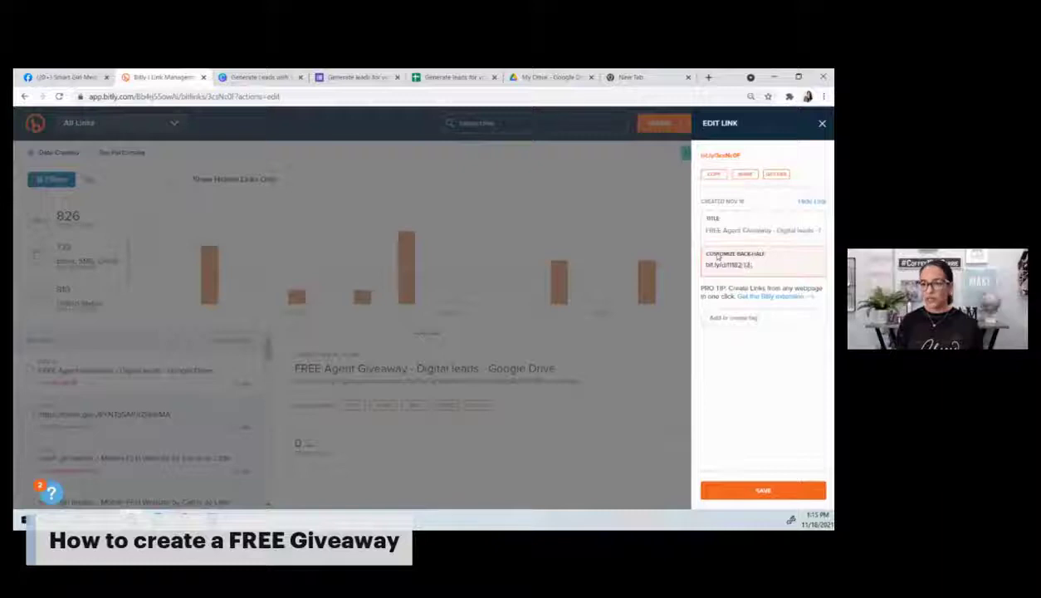
left_click(758, 487)
left_click(717, 178)
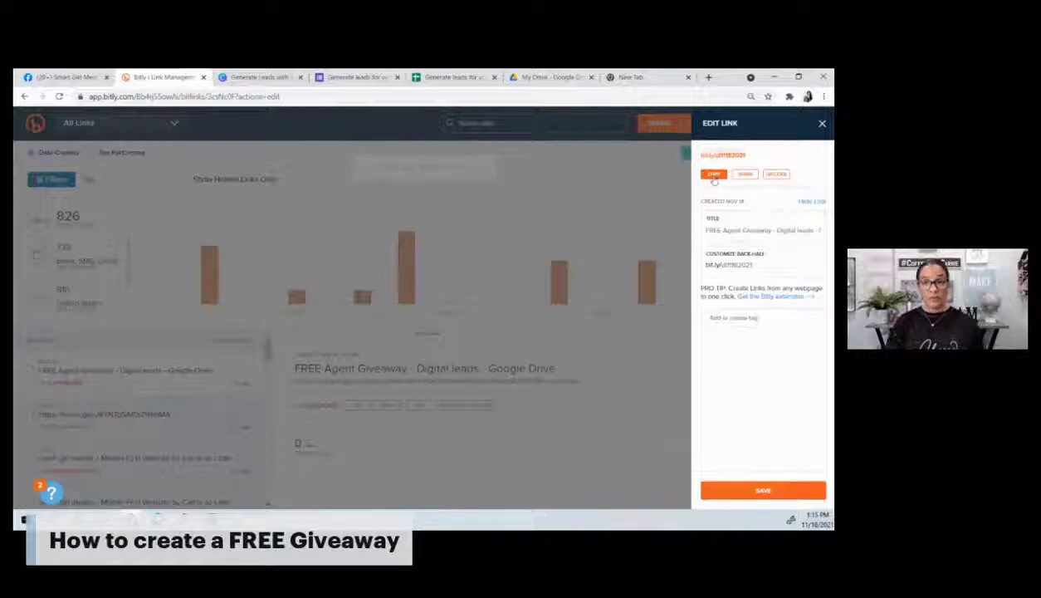
Step: Reload the Generate leads form and open the Form Notifications add-on settings
left_click(356, 77)
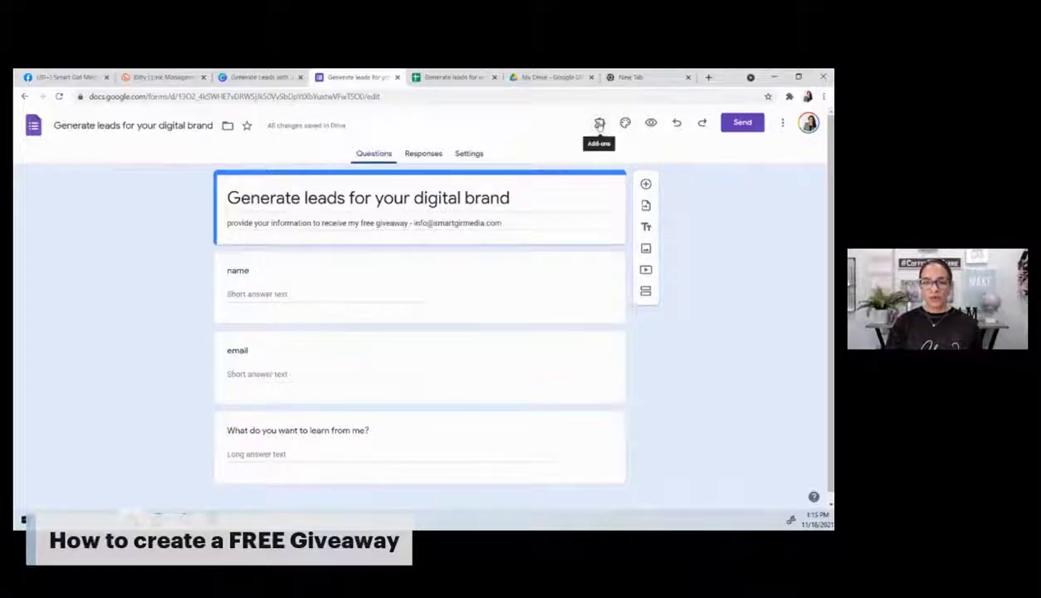
left_click(599, 123)
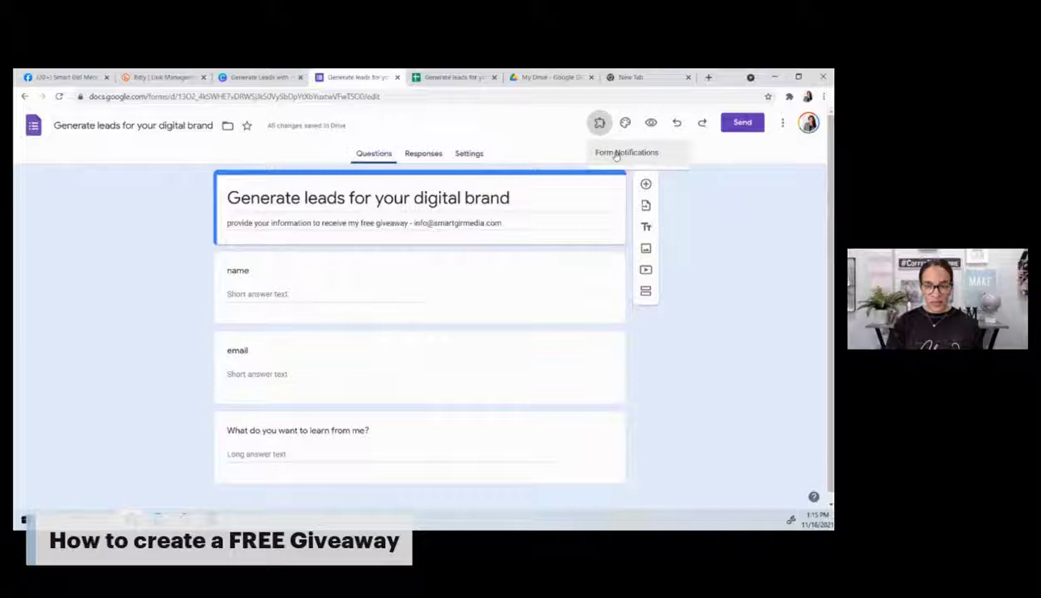
left_click(616, 155)
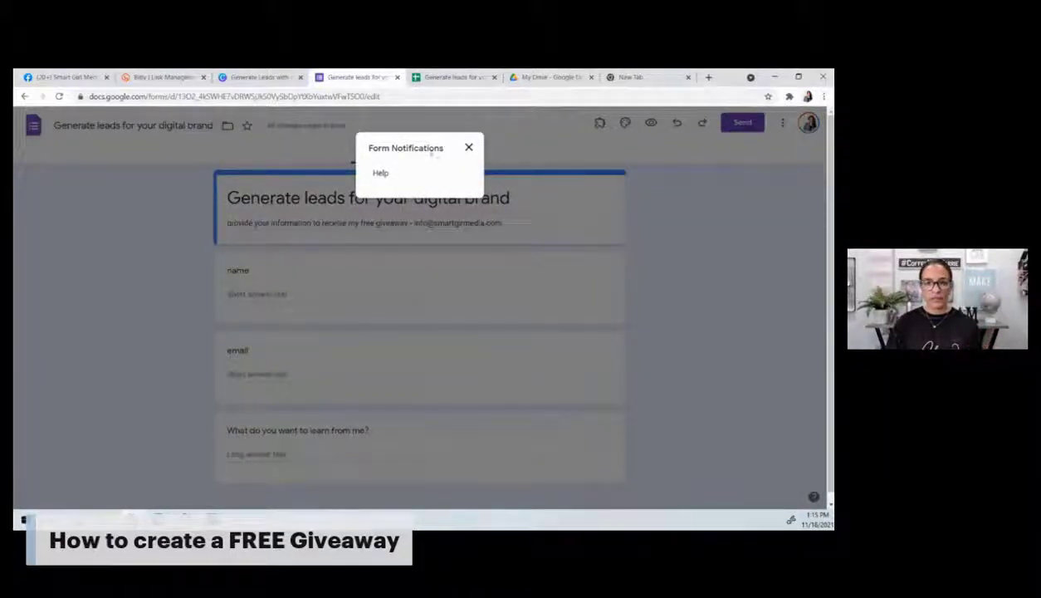
left_click(468, 149)
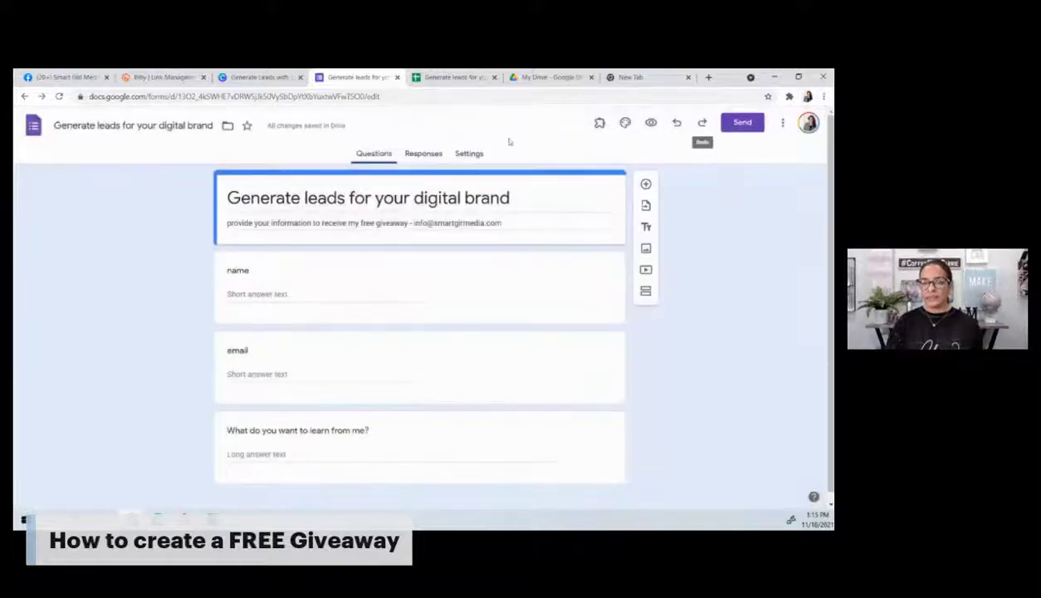
left_click(59, 97)
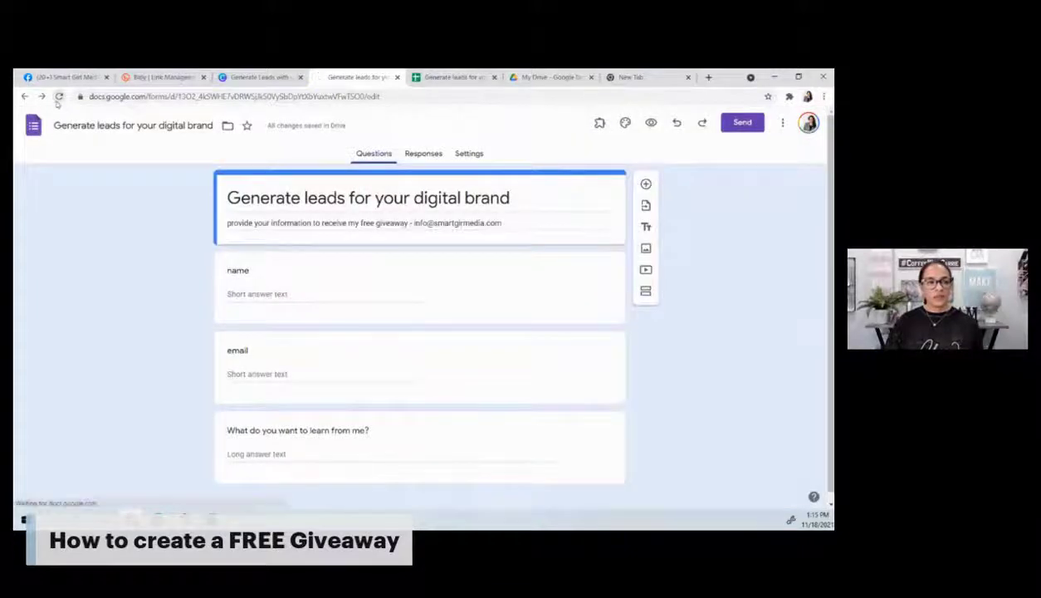
left_click(599, 122)
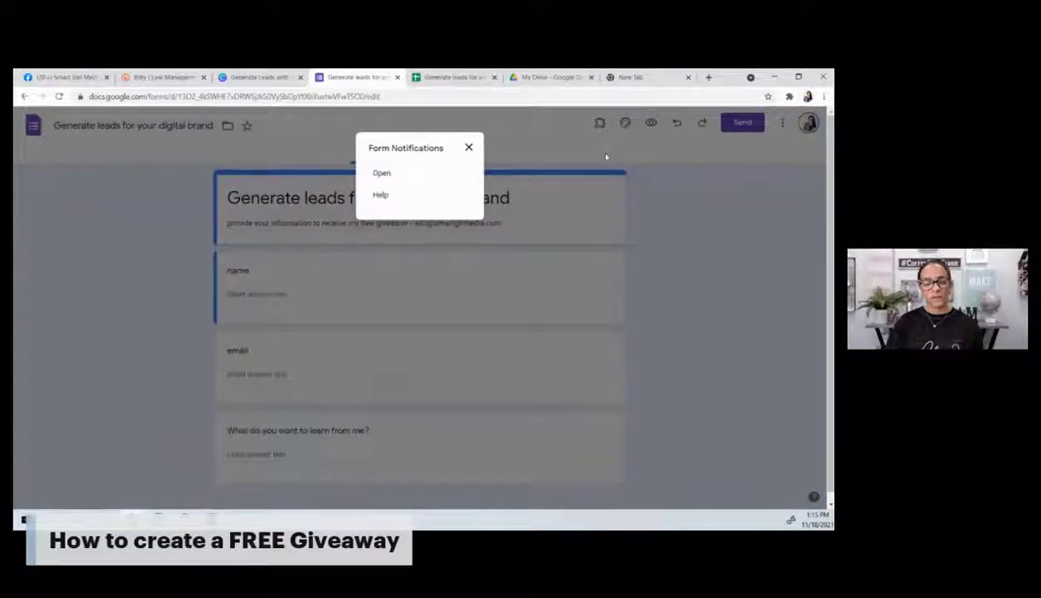
left_click(383, 172)
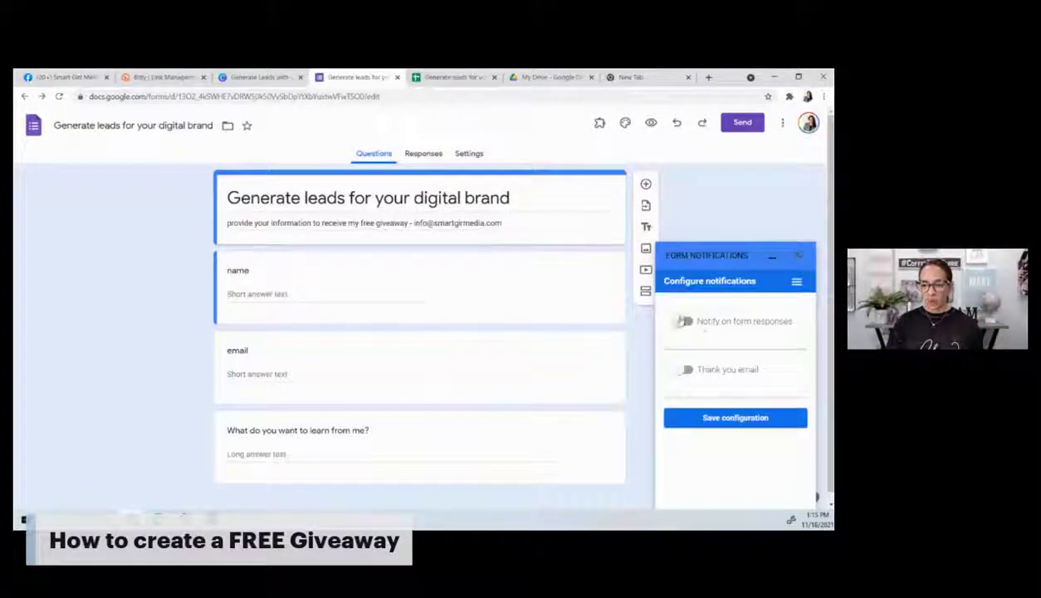
Step: Turn on response notifications, add a second recipient email address, and set frequency to 1
left_click(685, 322)
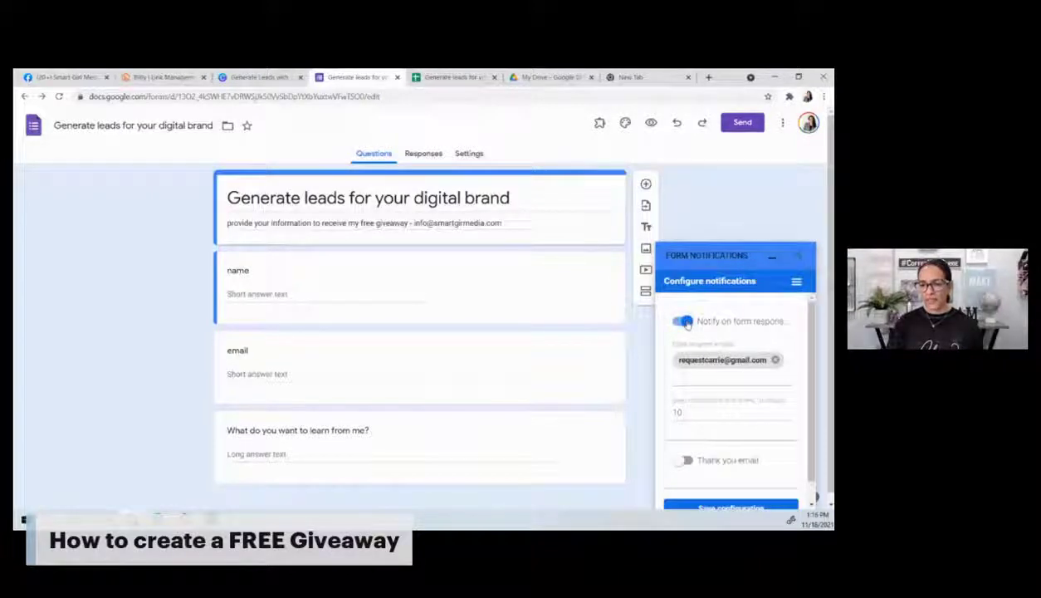
left_click(718, 378)
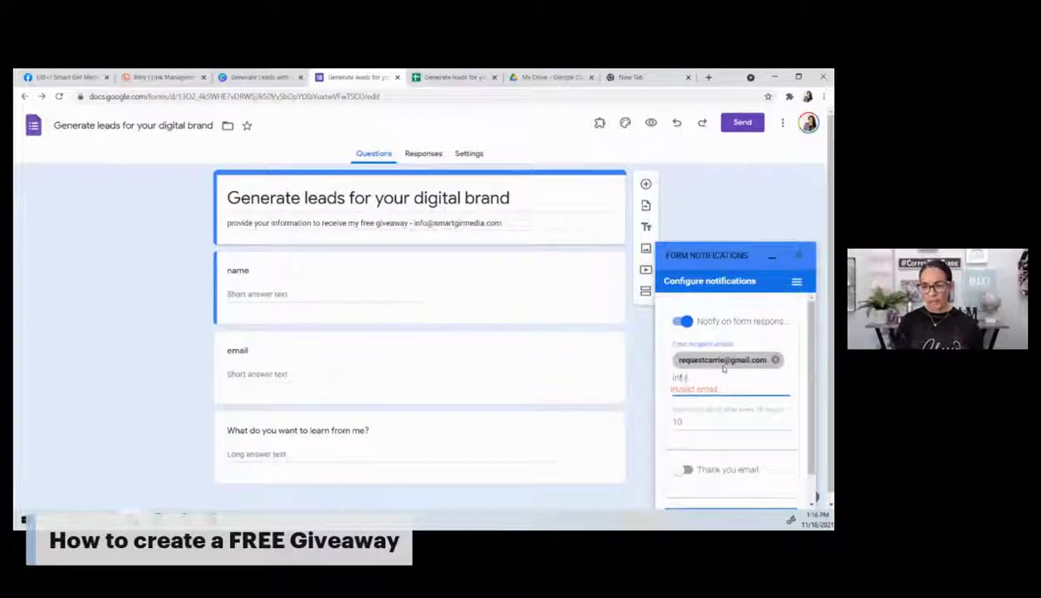
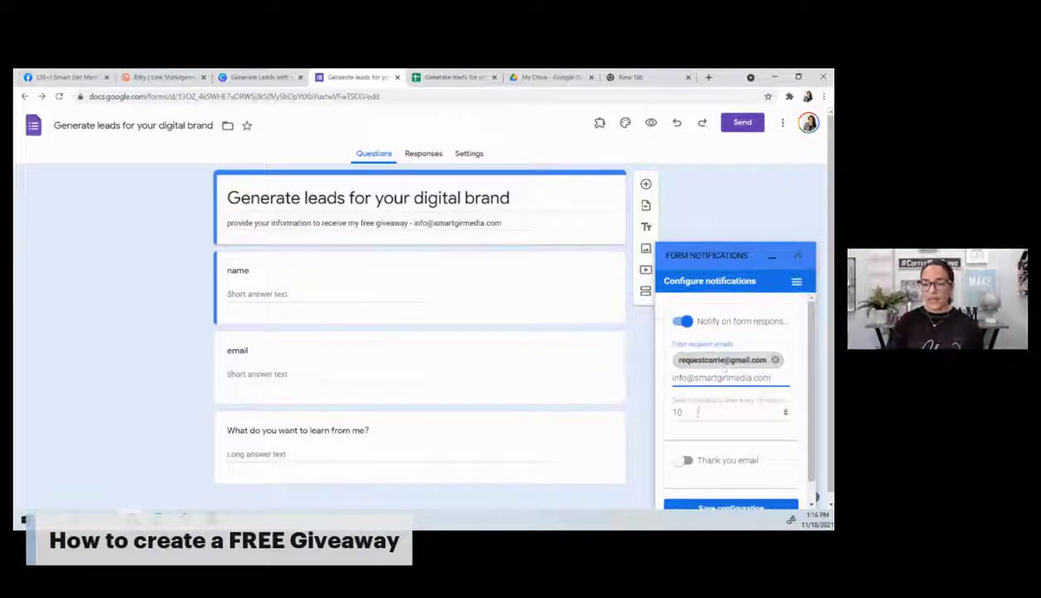
key("Return")
key("Tab")
type("1")
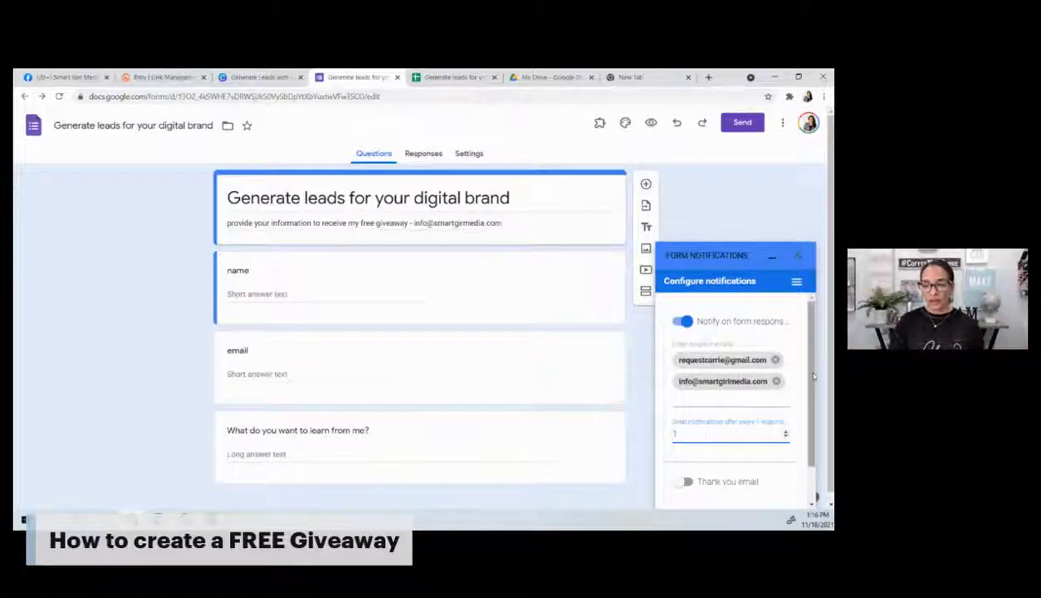
scroll(731, 416, "down", 1)
Step: Enable the thank-you email using the form's email question, and enter the business address for copies
left_click(686, 438)
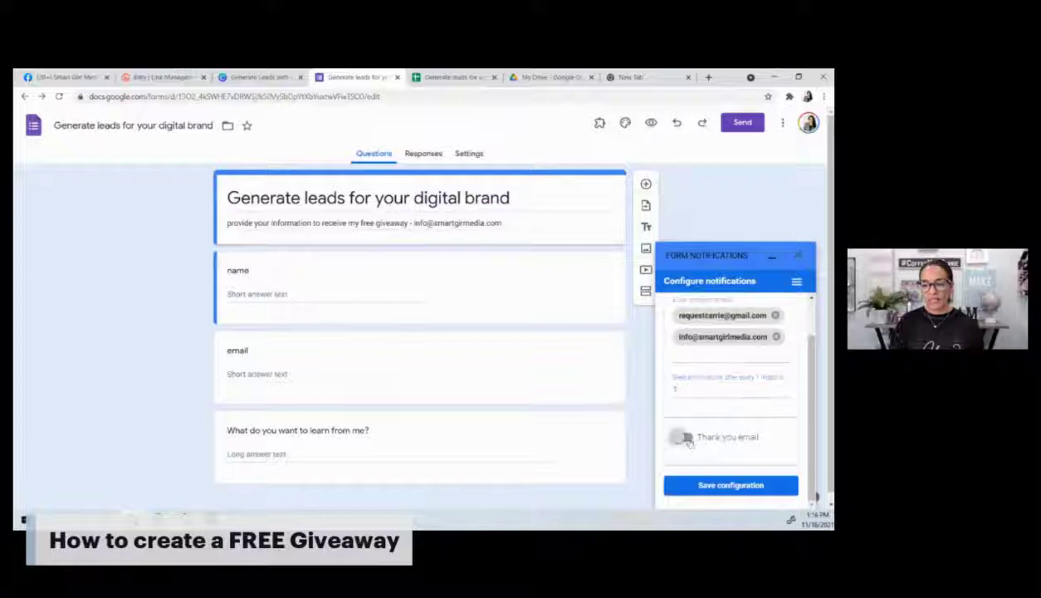
scroll(732, 431, "down", 1)
scroll(732, 431, "down", 2)
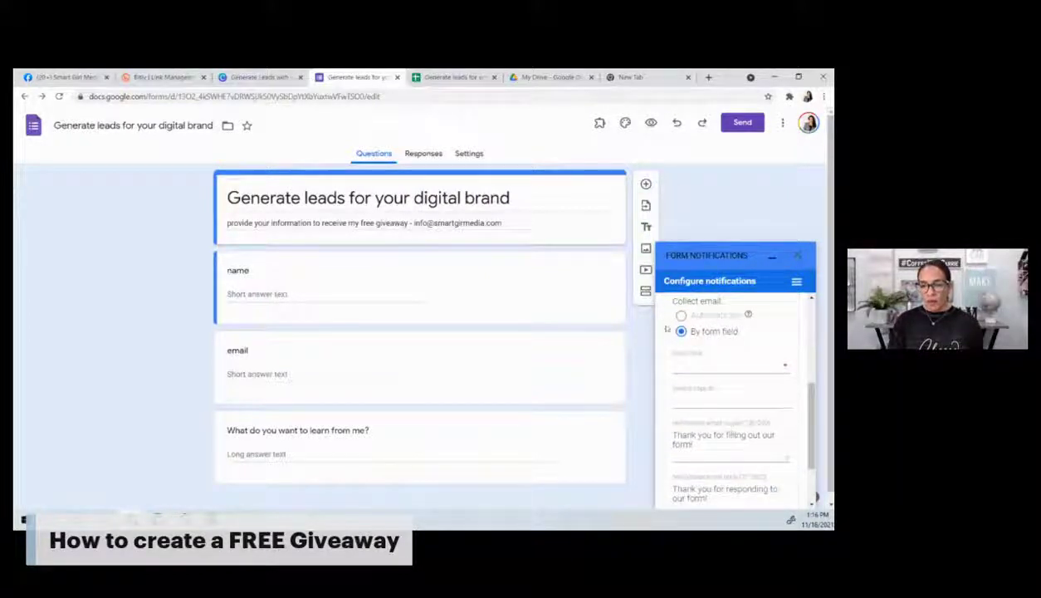
left_click(702, 365)
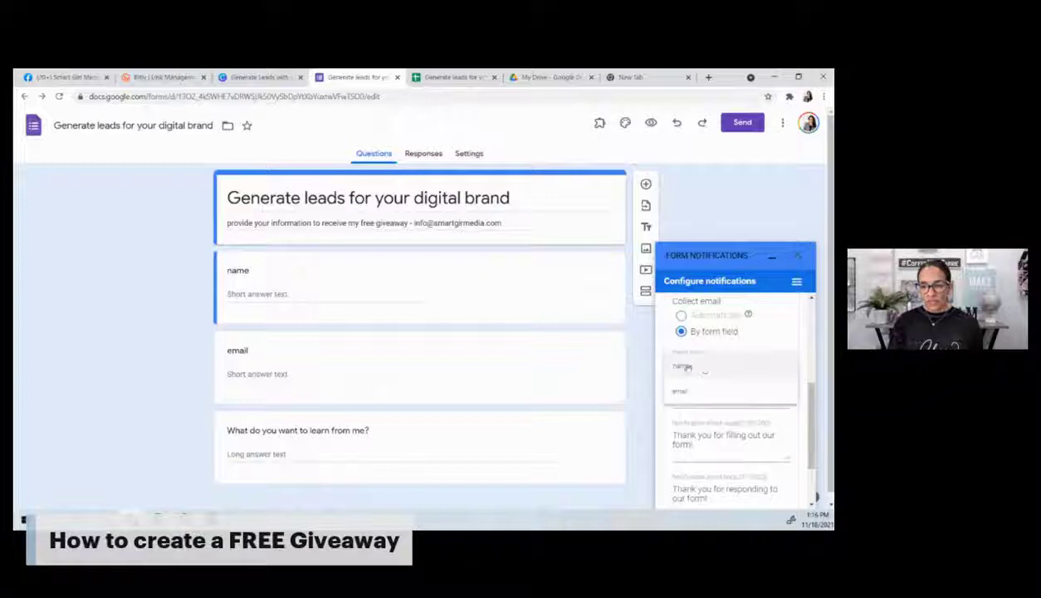
left_click(690, 391)
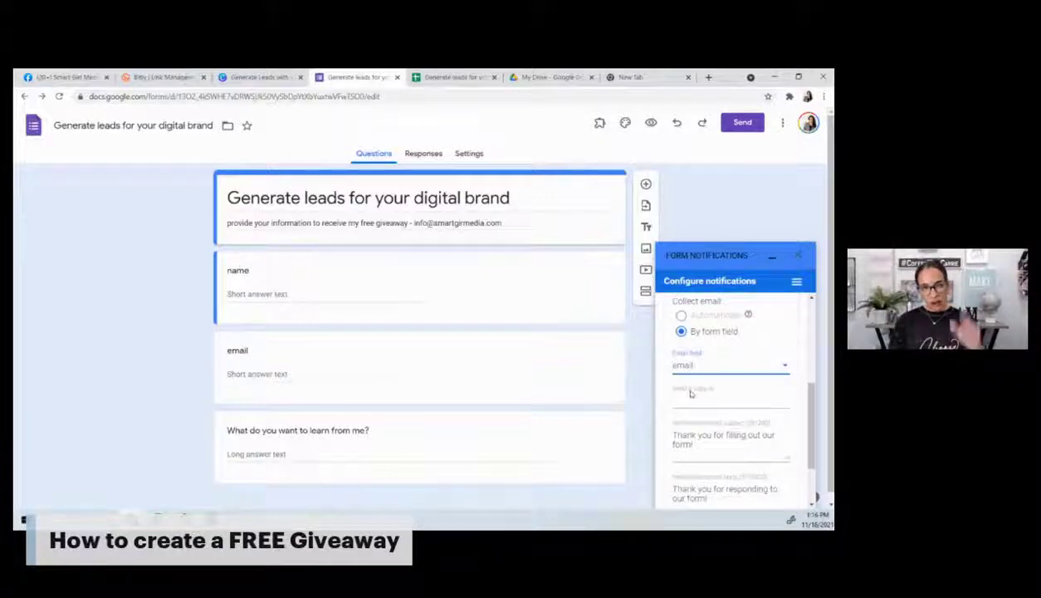
left_click(689, 400)
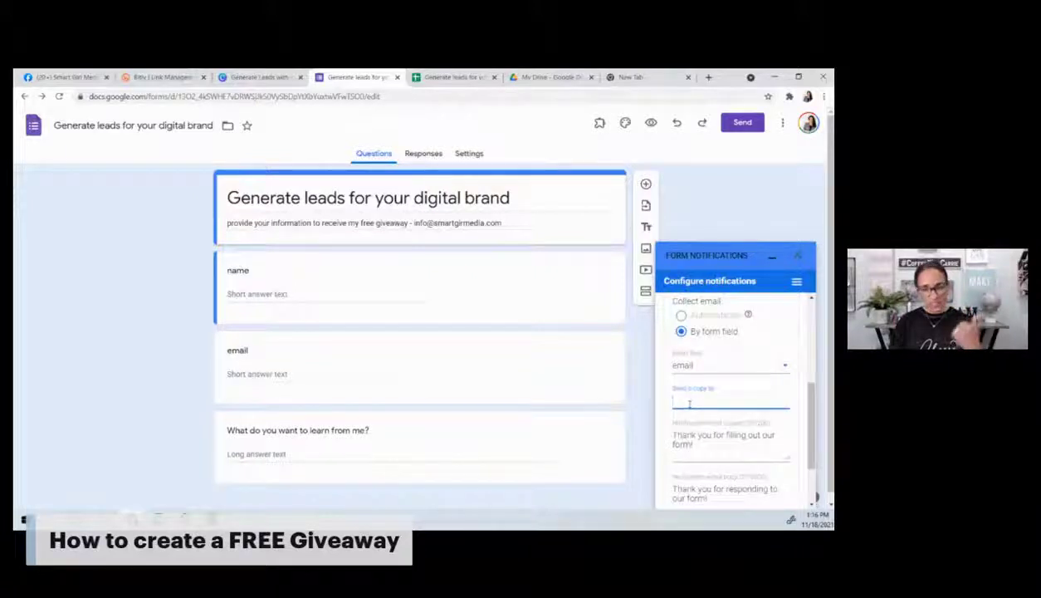
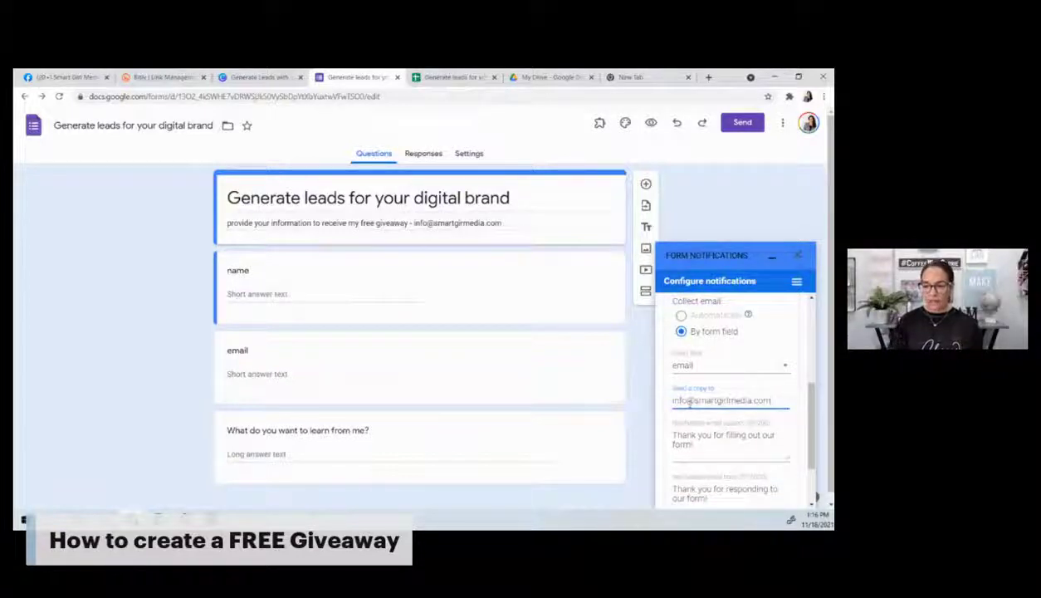
Step: Confirm the copy address and set the subject to 'Thank you here is your FREE Download!'
left_click(703, 445)
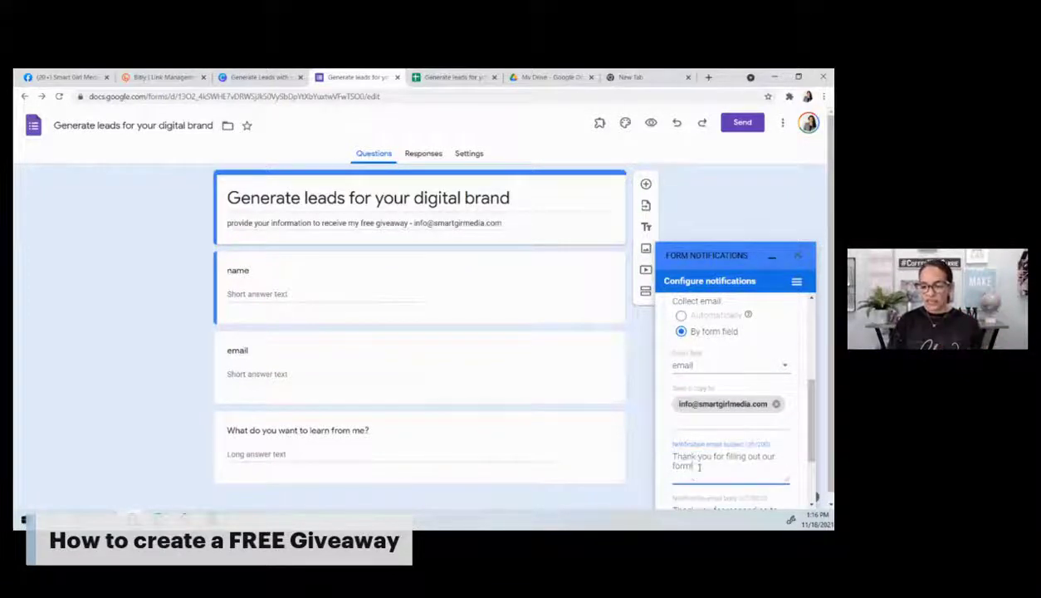
left_click_drag(699, 466, 713, 455)
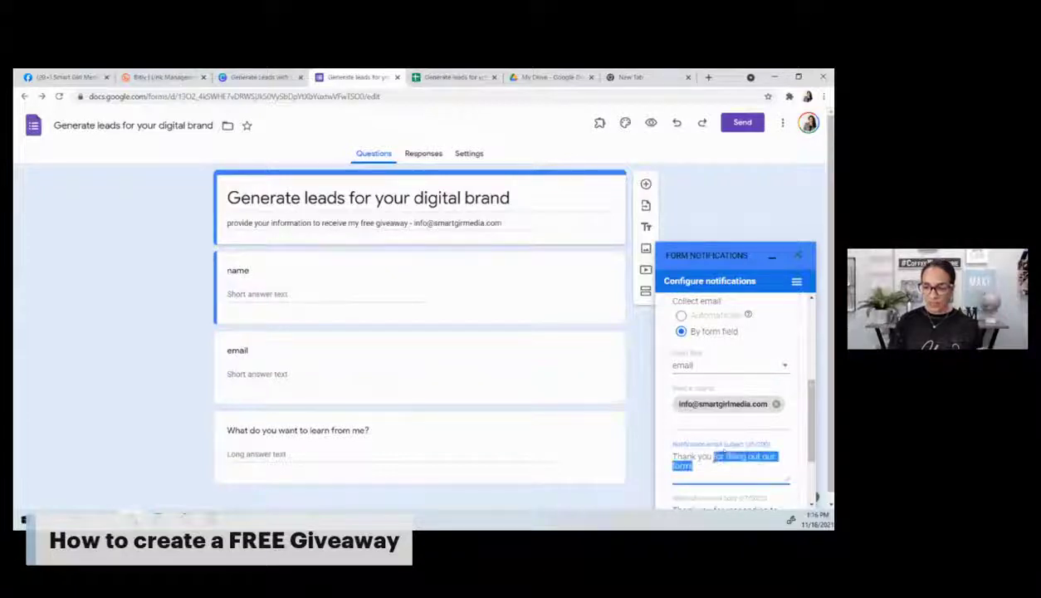
type("here is your")
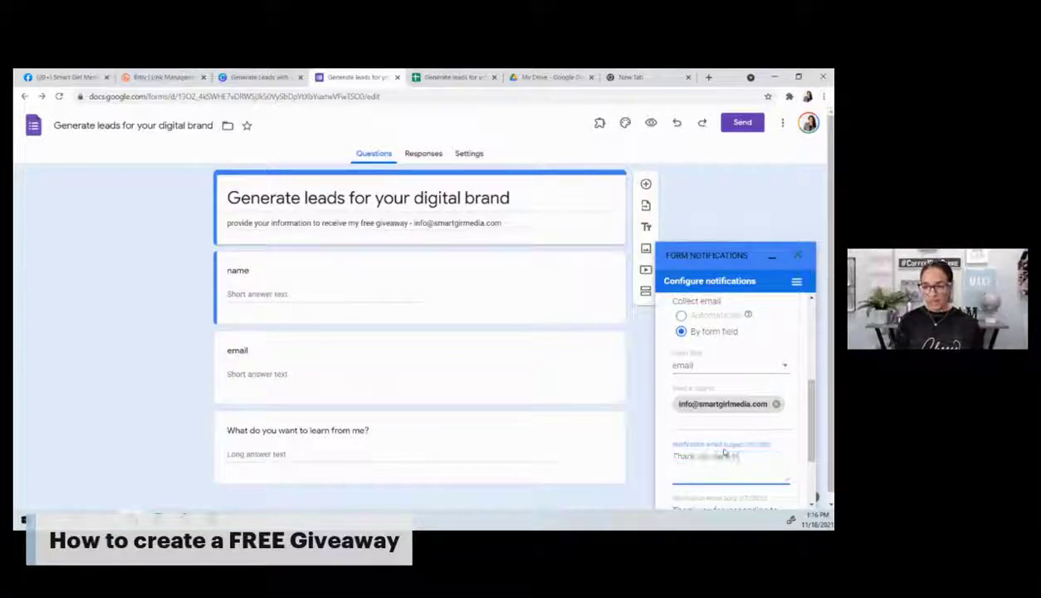
type(" FREE")
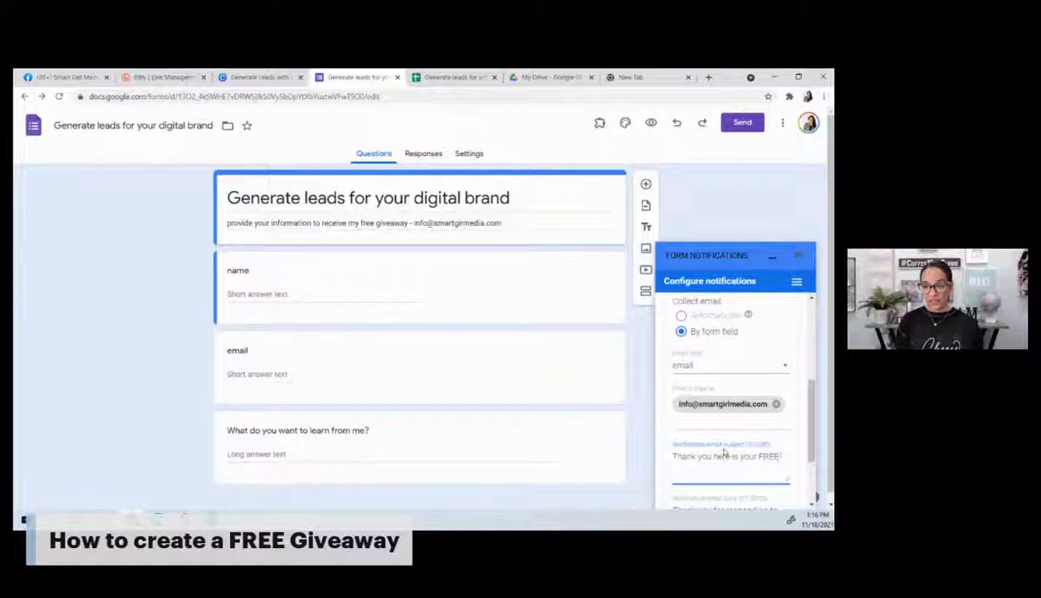
type(" Download")
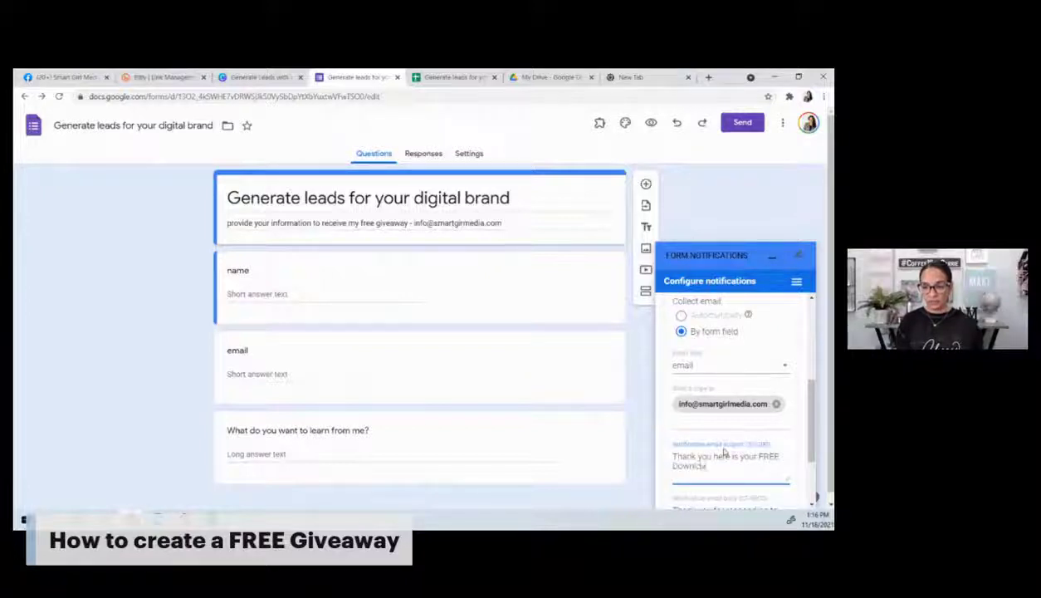
type("!")
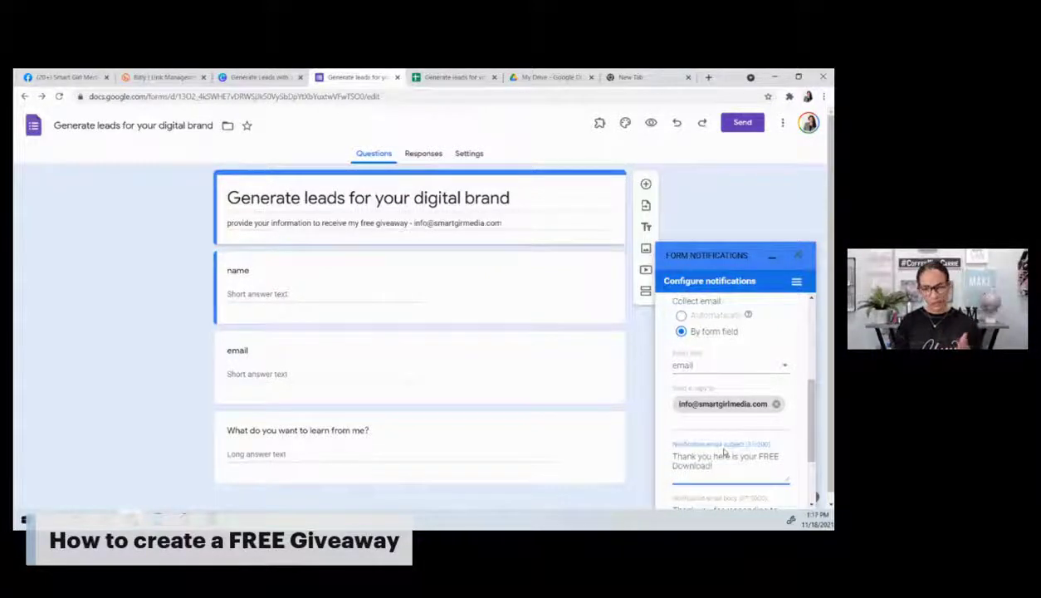
scroll(720, 448, "down", 3)
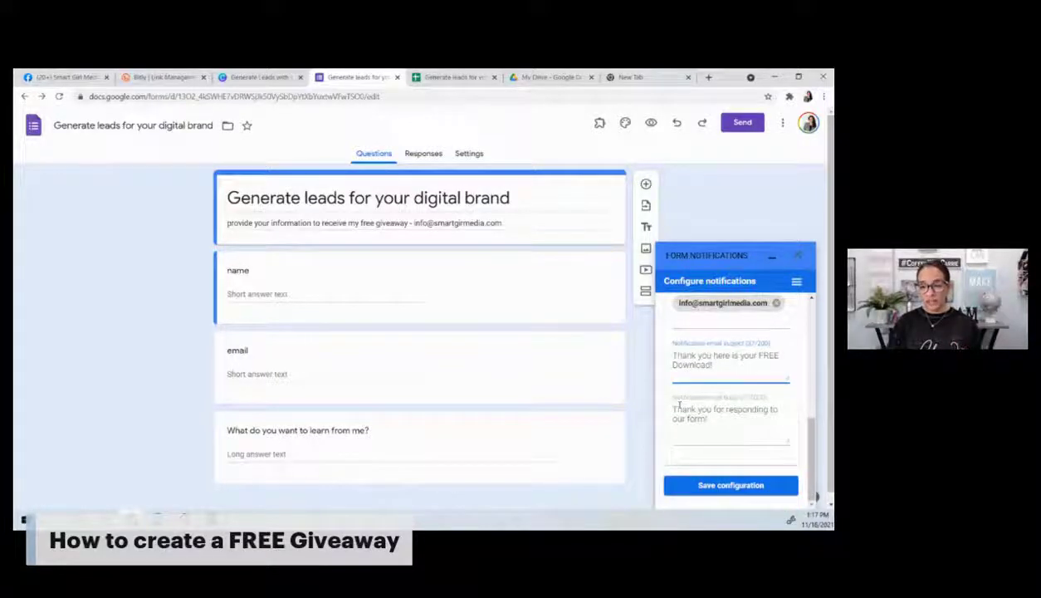
Step: Add 'Click the link below to access your "FREE Giveaway" Generate leads with your digital brand!' to the body
left_click(728, 417)
type("Click")
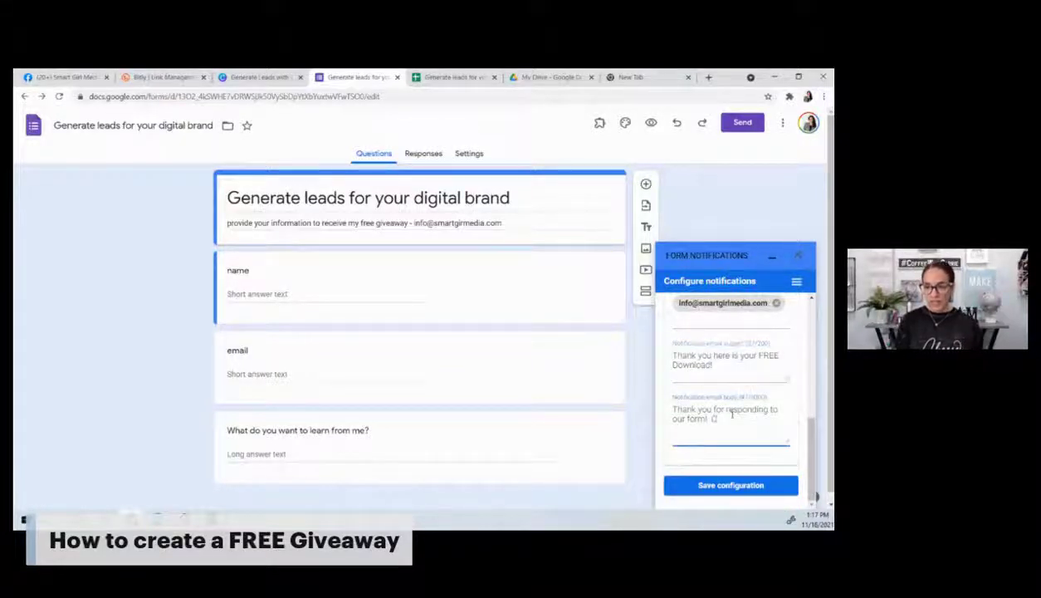
type(" the link belwo")
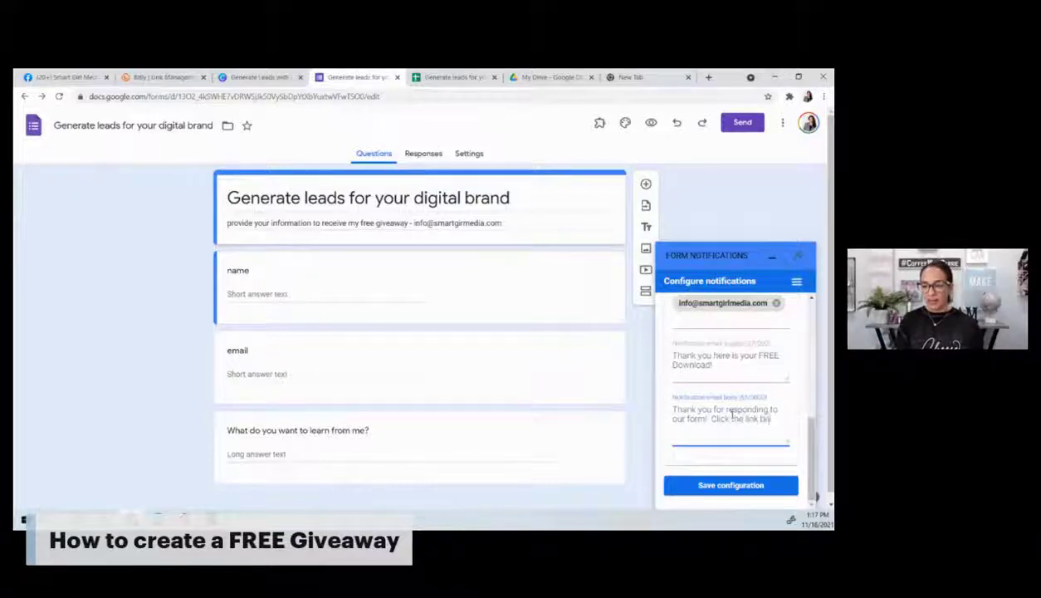
key("BackSpace")
key("BackSpace")
type("ow to as")
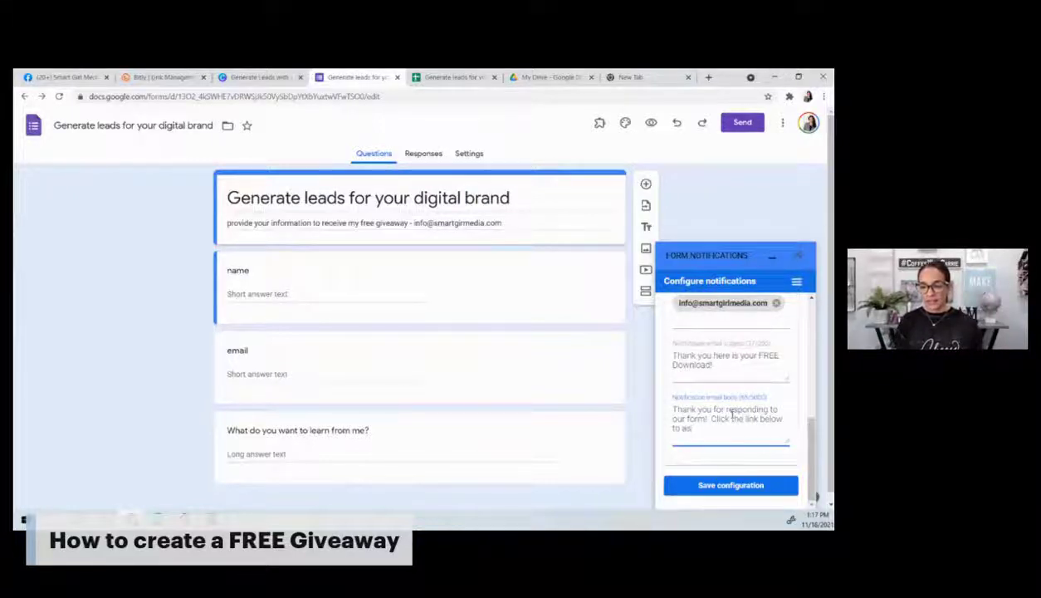
key("BackSpace")
type("ccess")
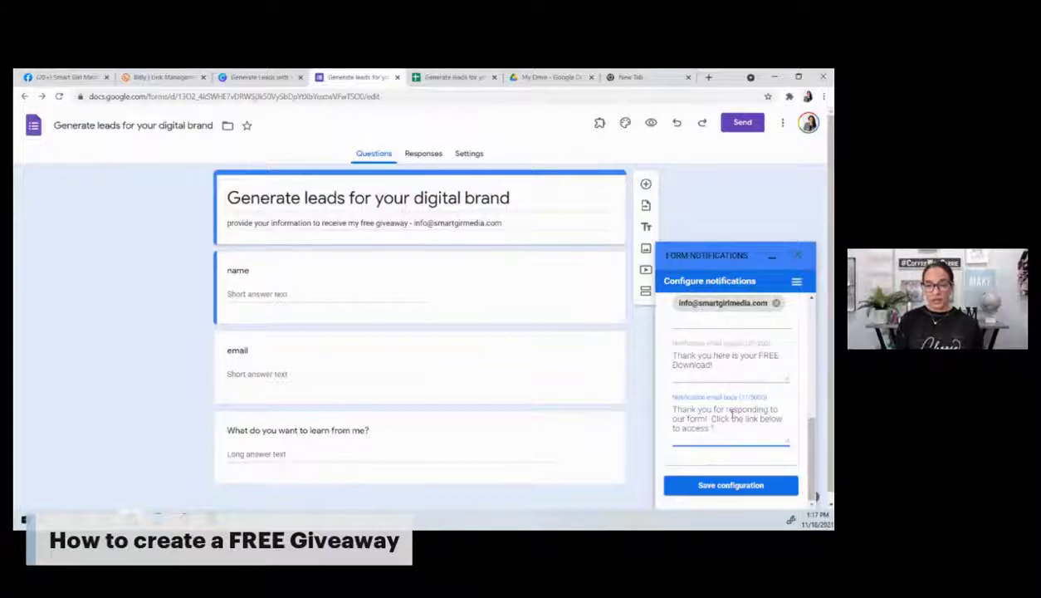
type(" you")
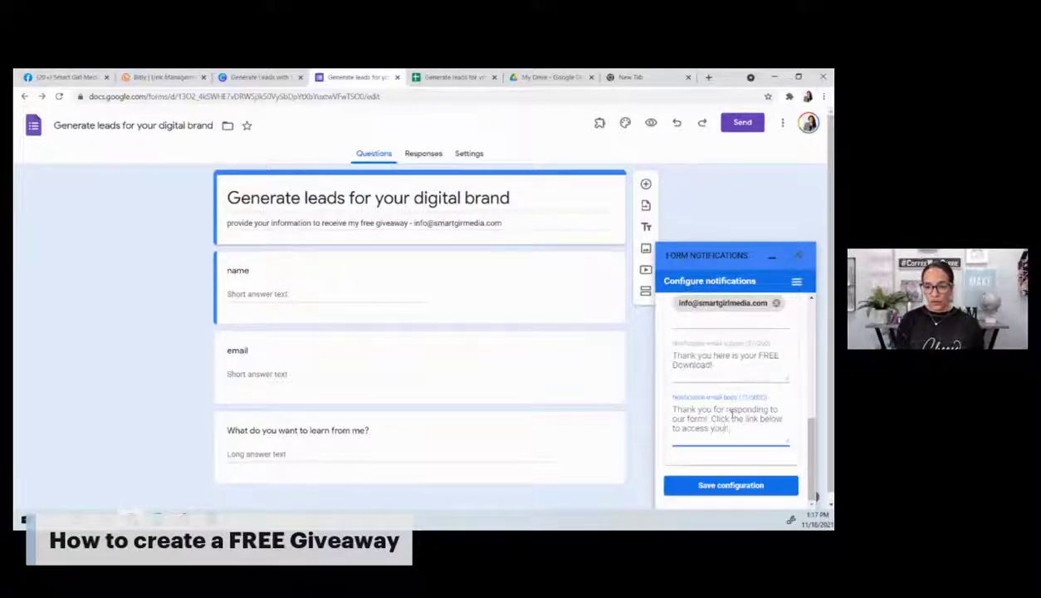
type("r ")
type("\"FRE")
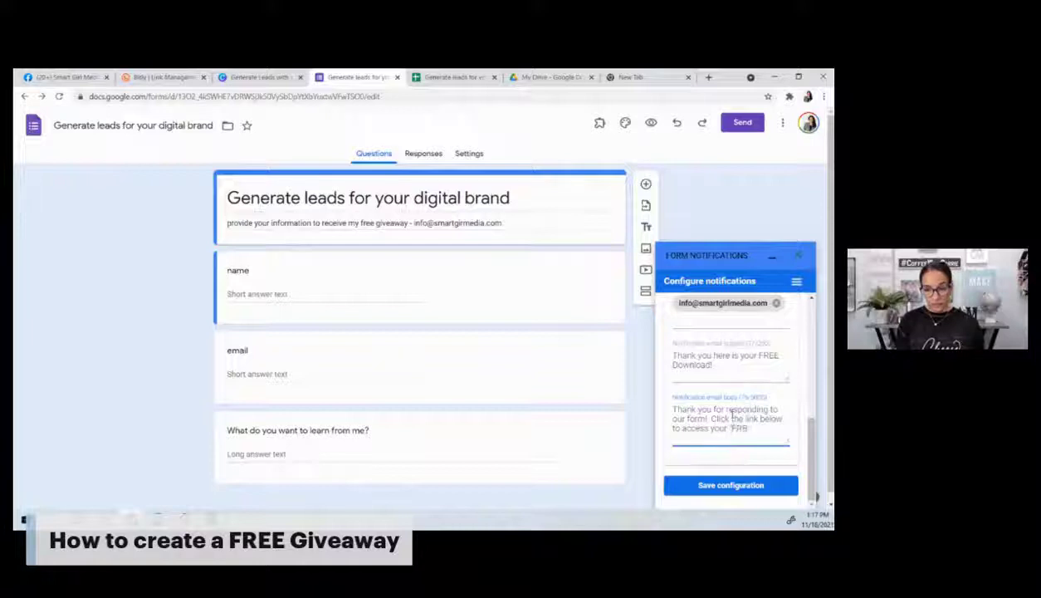
type("E Give")
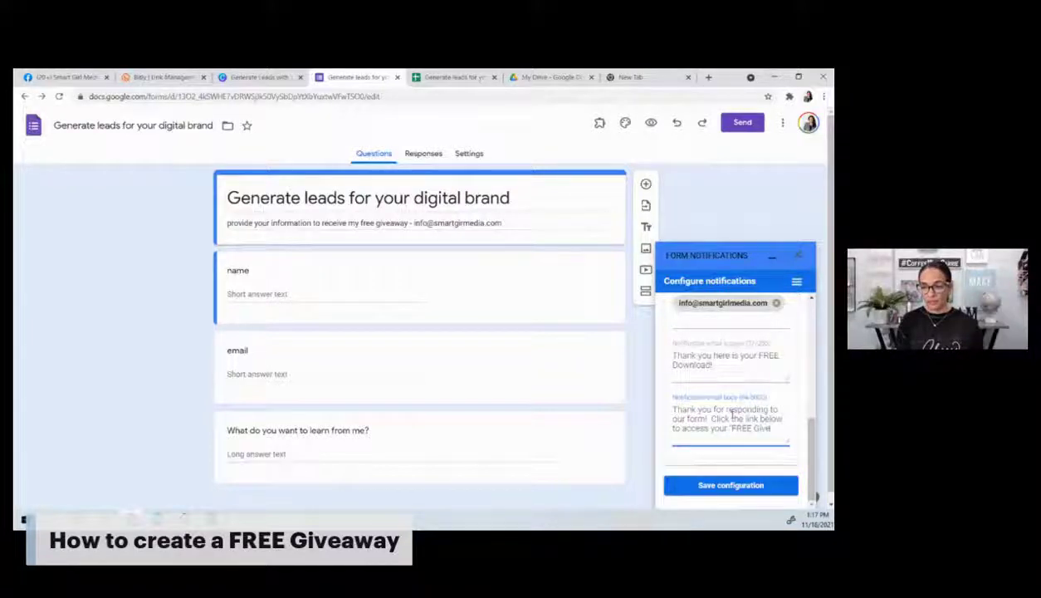
type("away\" Generate leads")
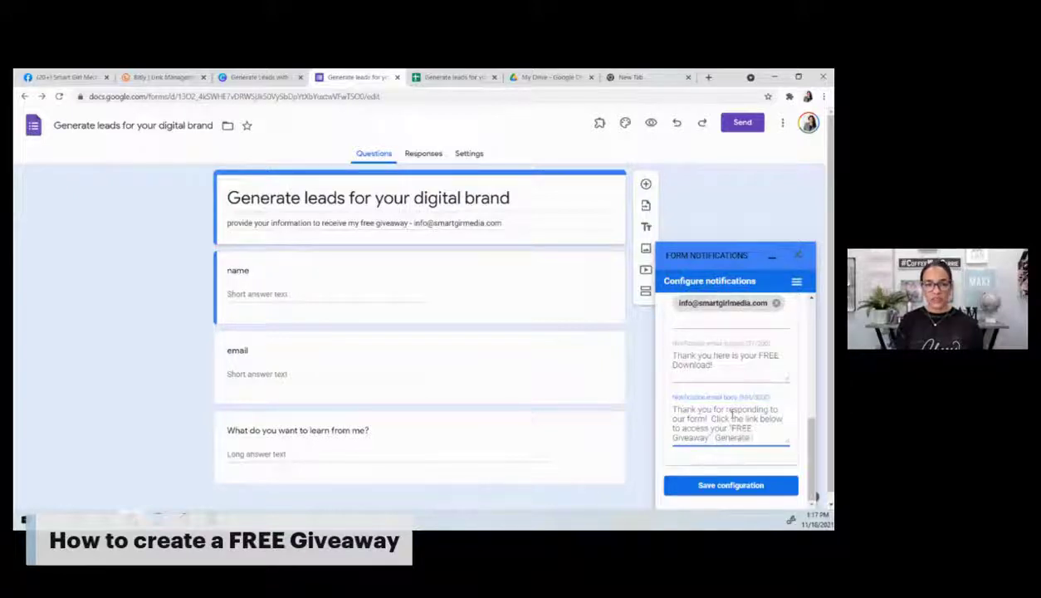
type(" with you")
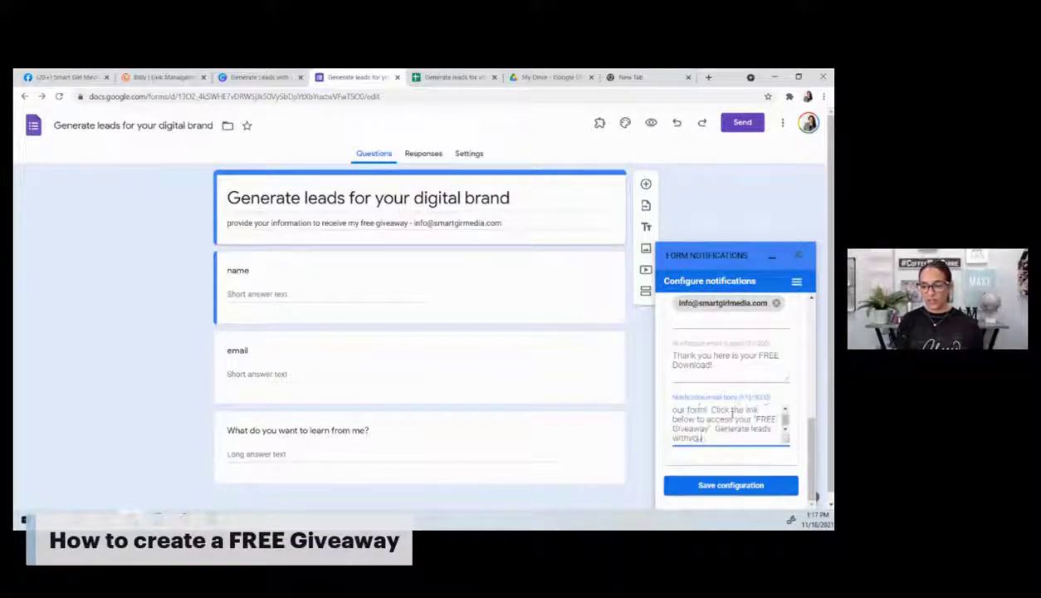
type("r di")
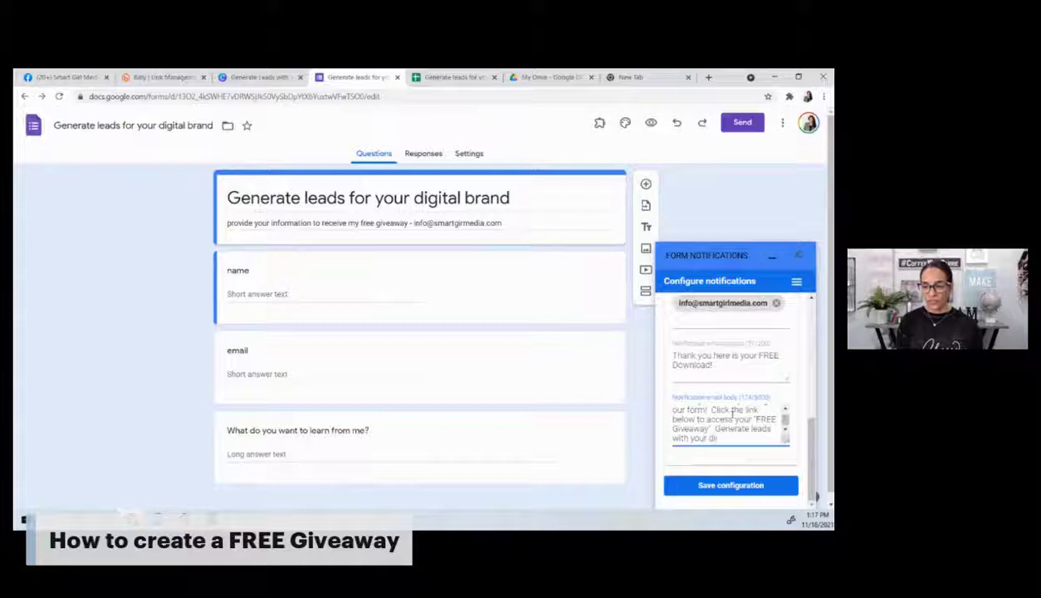
type("gital brand")
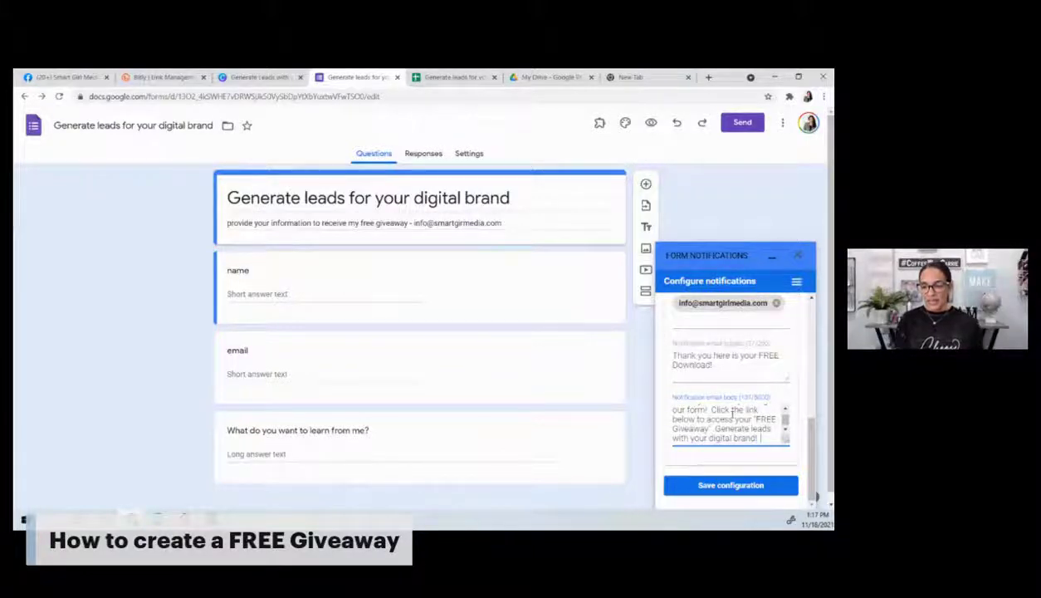
type("!")
Step: Paste the bit.ly download link into the email body on its own line
key("Return")
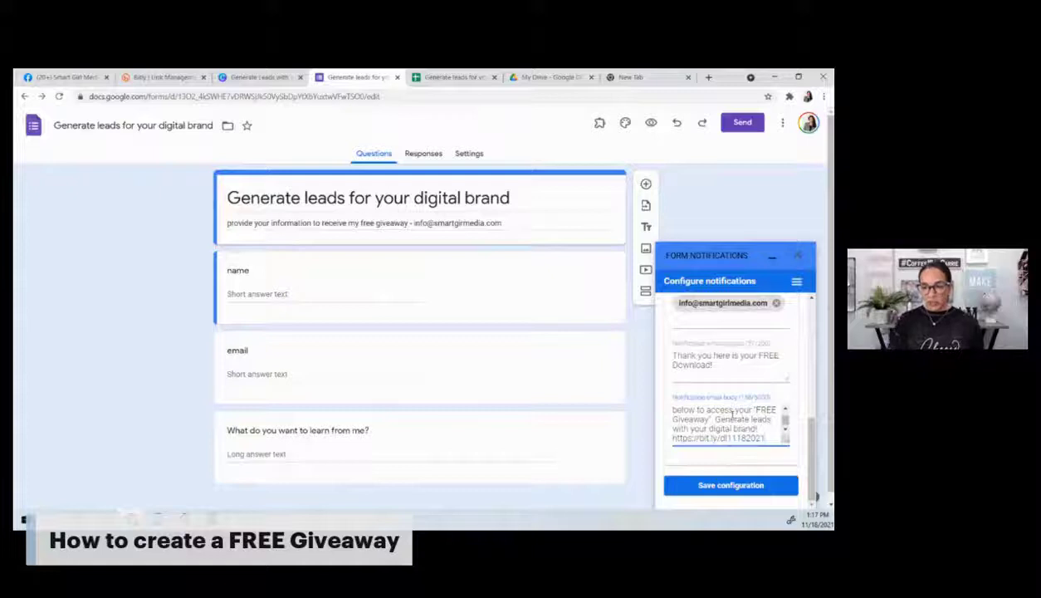
key("Right")
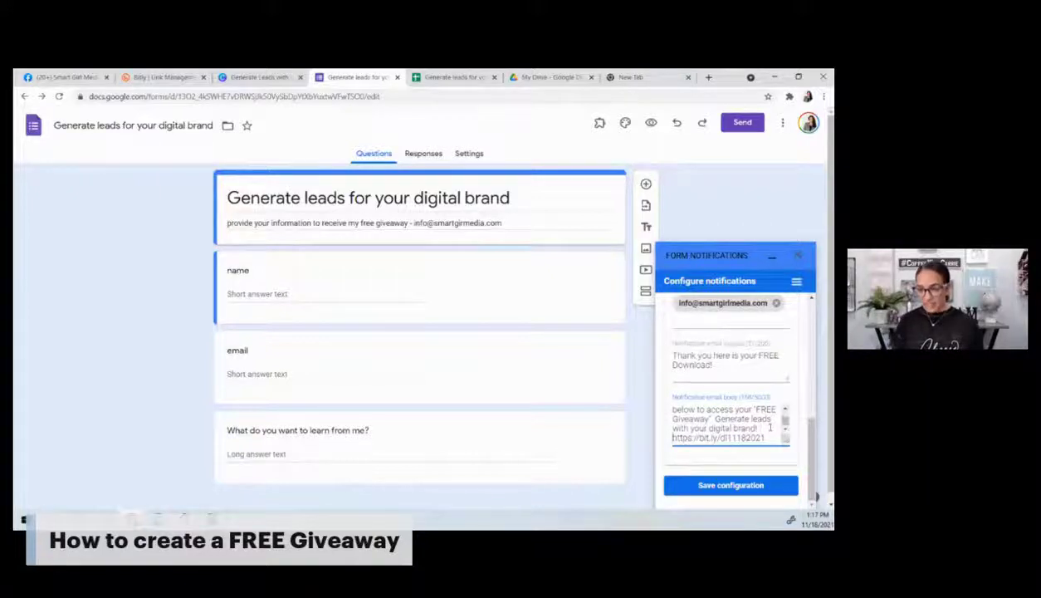
key("Return")
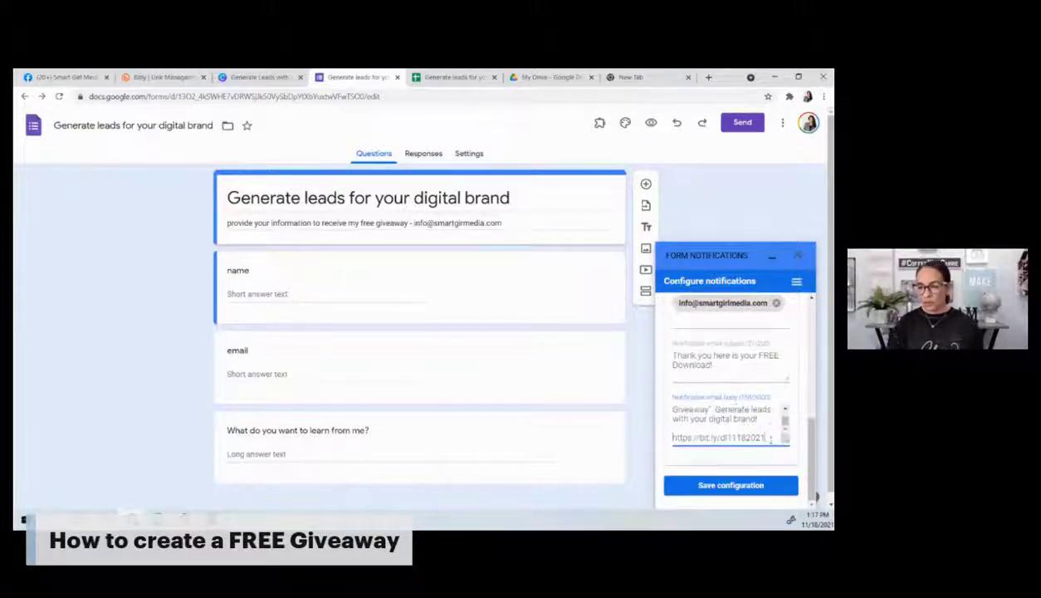
Step: Add a thank-you sign-off with the sender's name and Instagram URL, then save the configuration
scroll(770, 440, "down", 1)
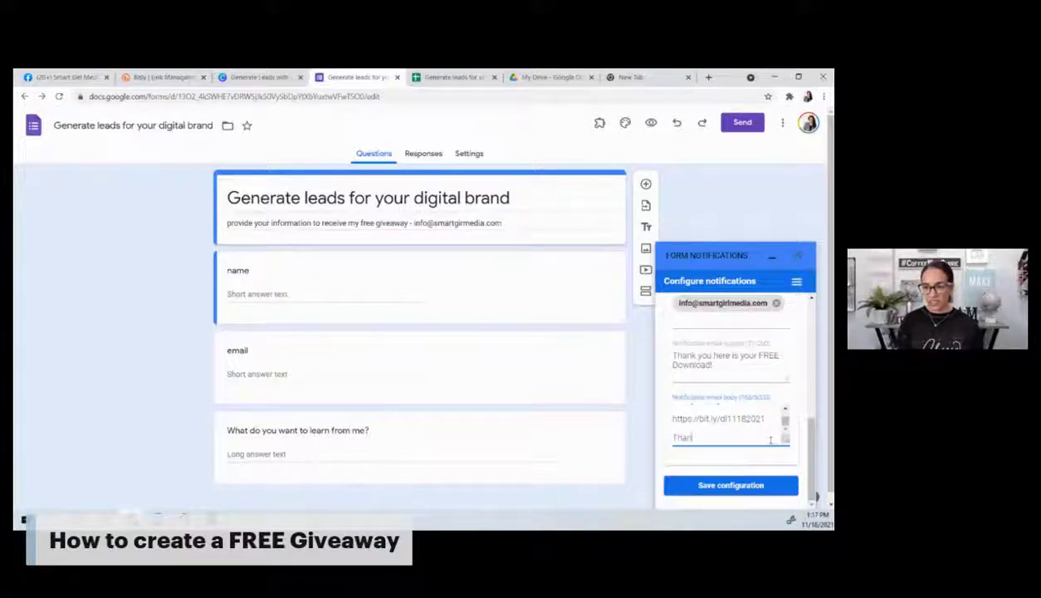
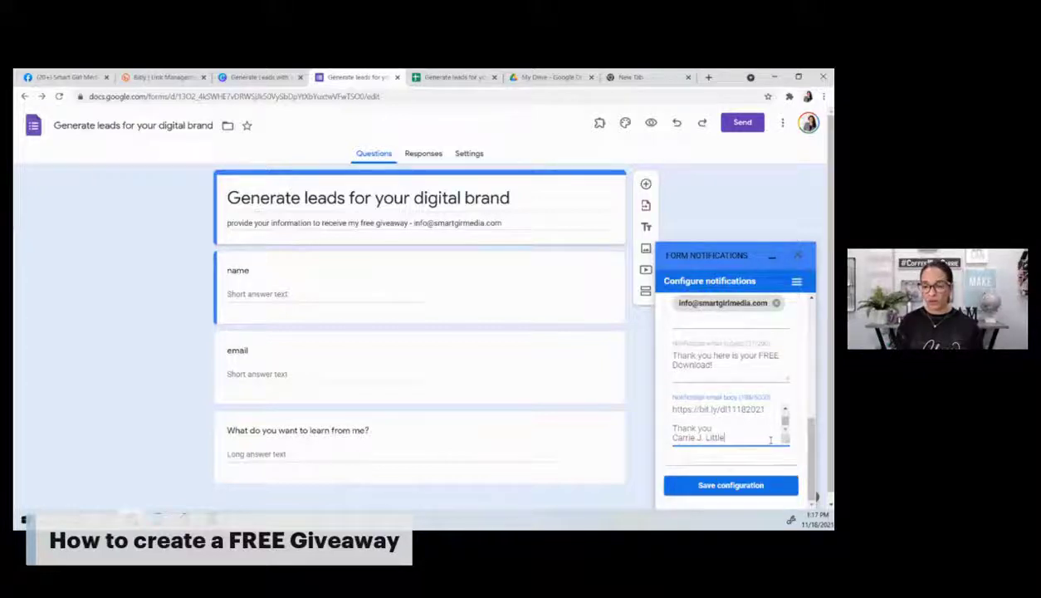
key("Return")
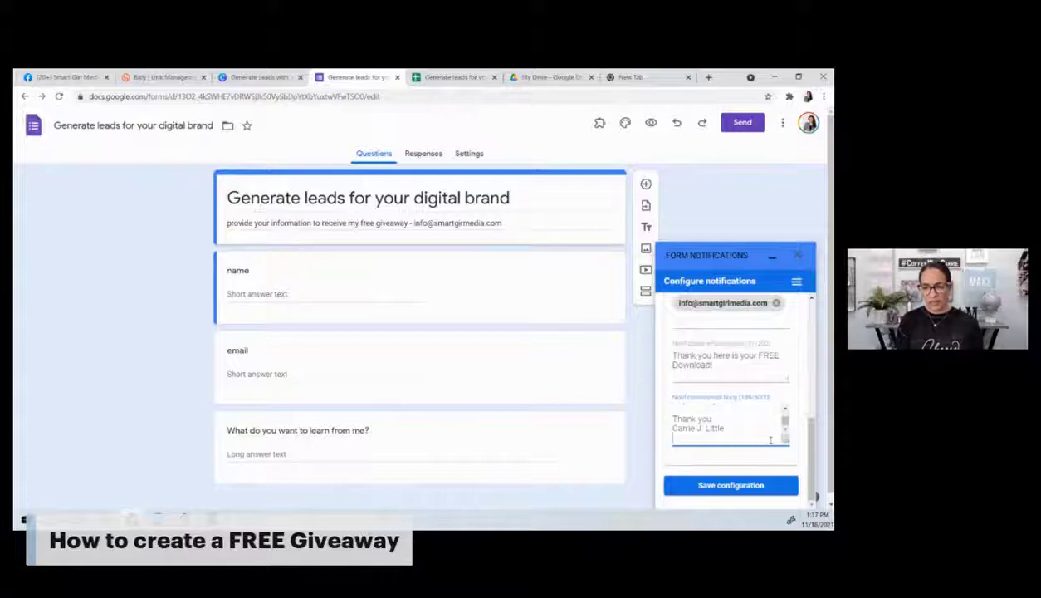
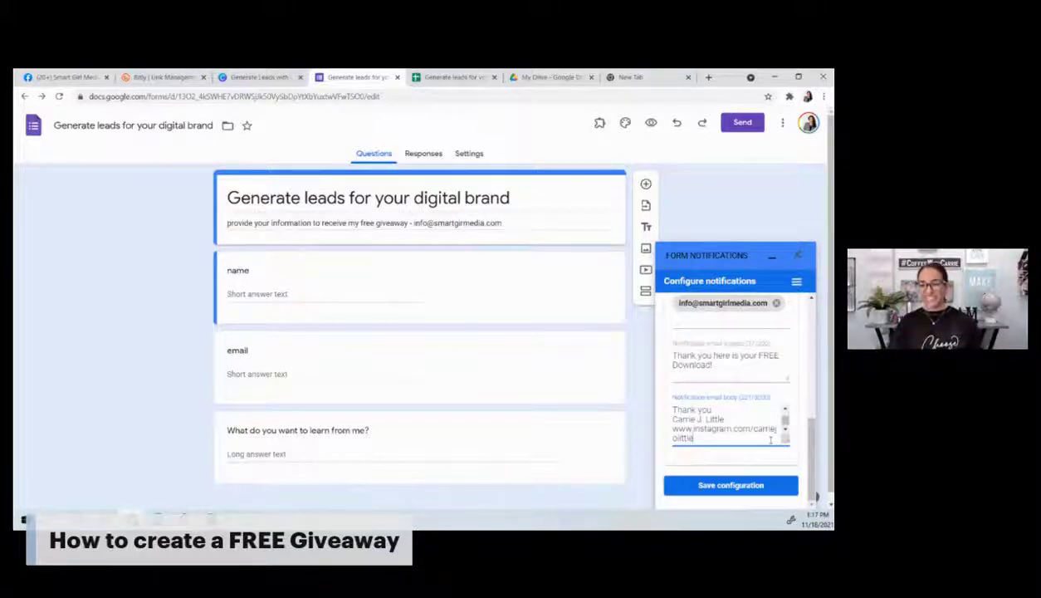
left_click(755, 489)
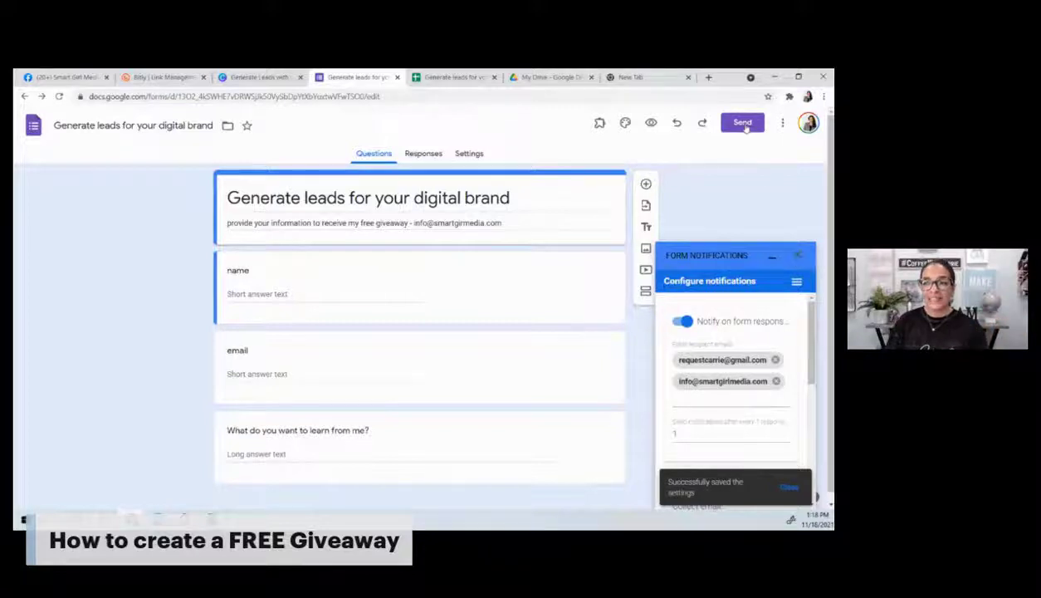
Step: Copy the form's shortened forms.gle share link from the Send dialog
left_click(743, 123)
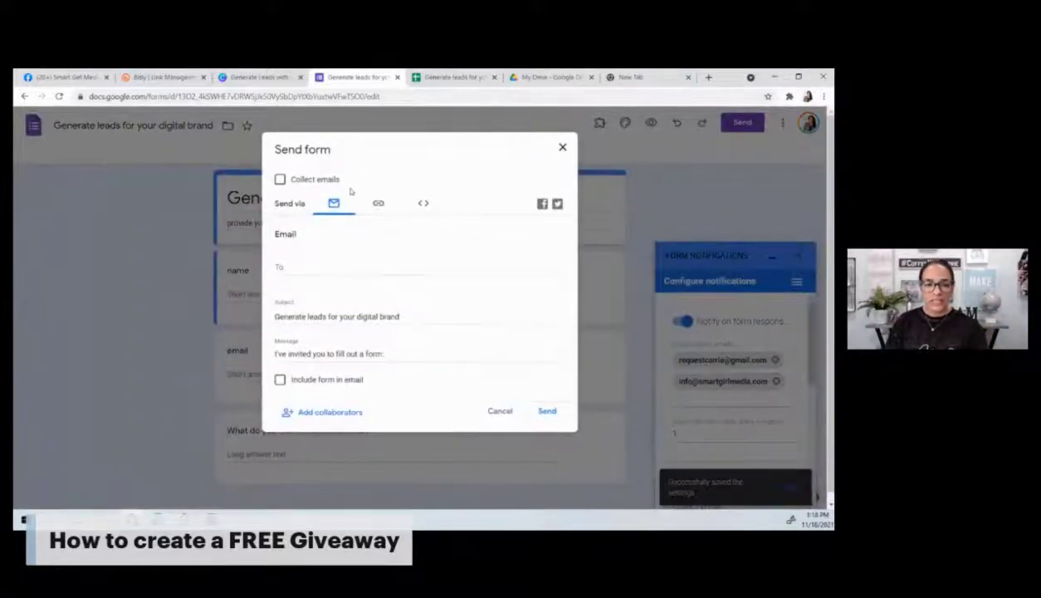
left_click(378, 204)
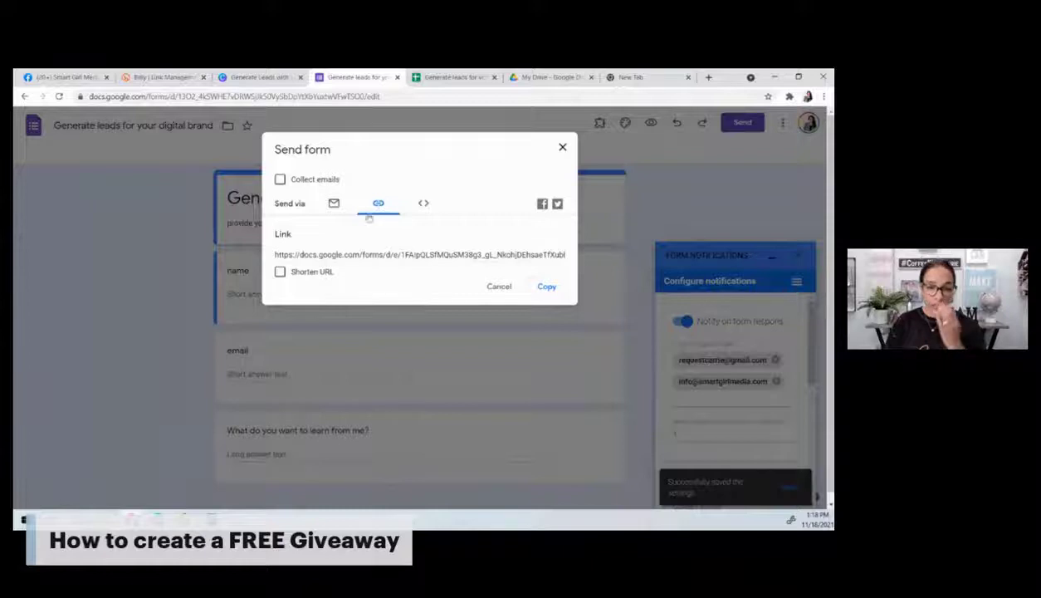
left_click(313, 273)
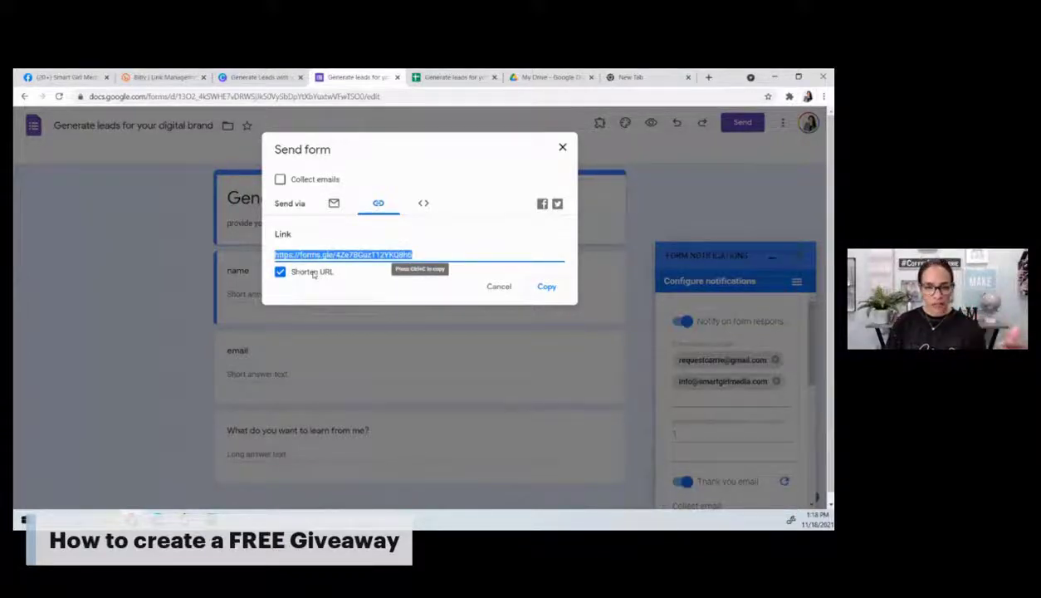
left_click(545, 287)
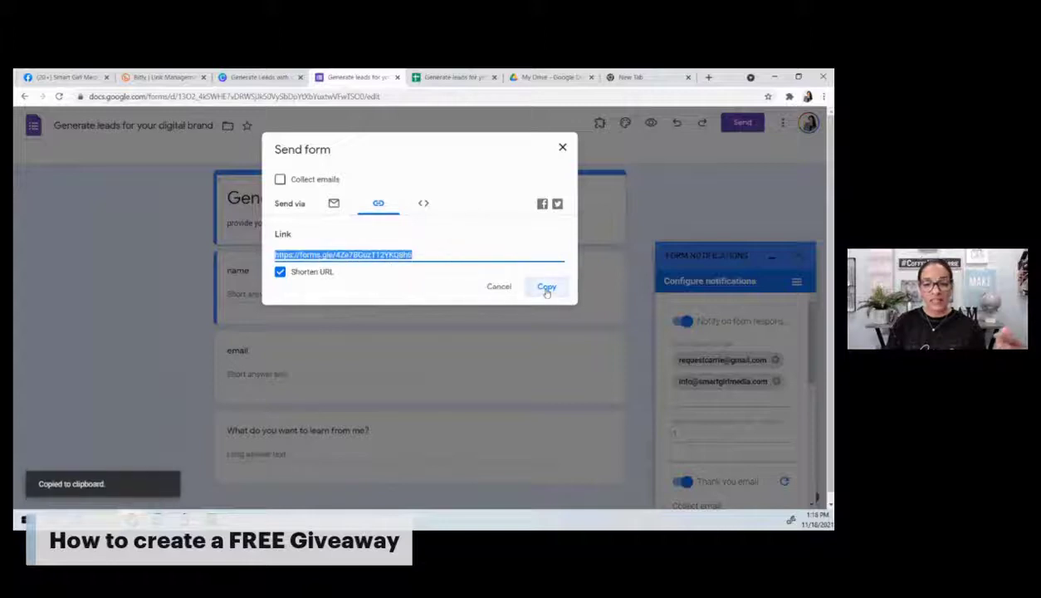
Step: Create a new Bitly short link from the pasted form link
left_click(167, 78)
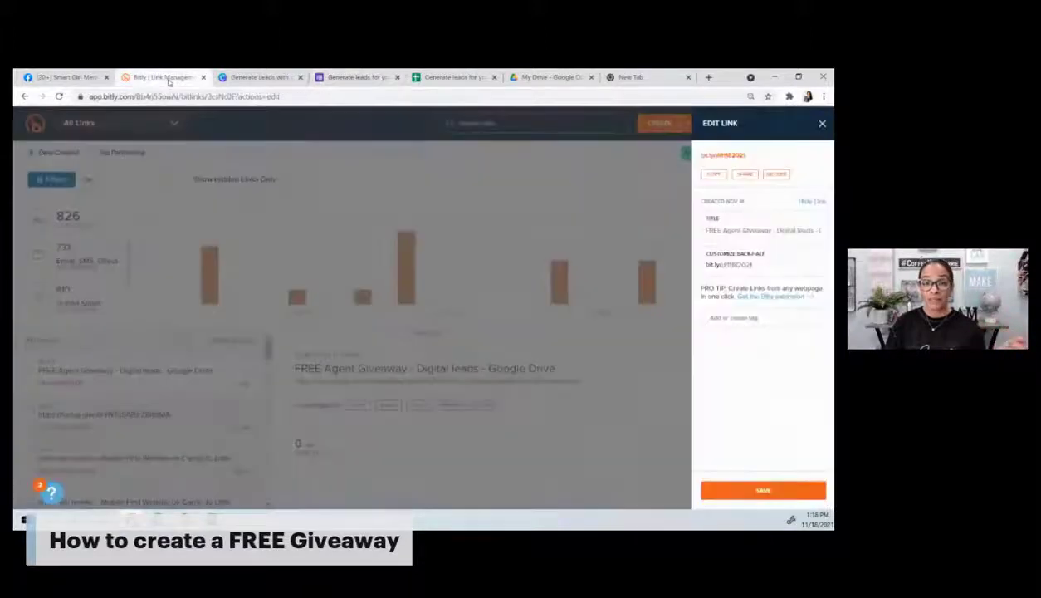
left_click(641, 156)
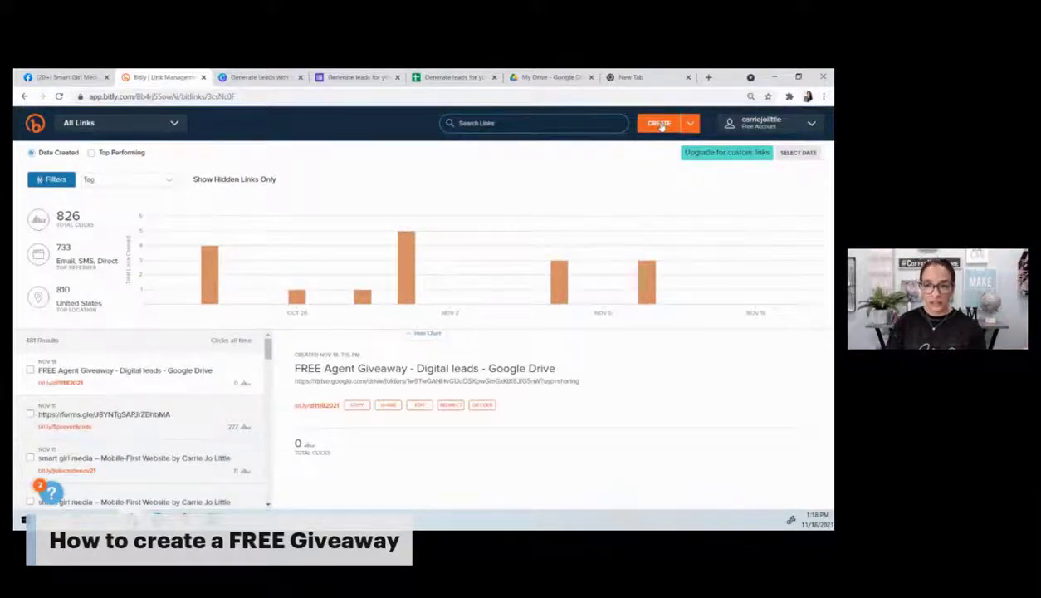
left_click(661, 124)
key("ctrl+v")
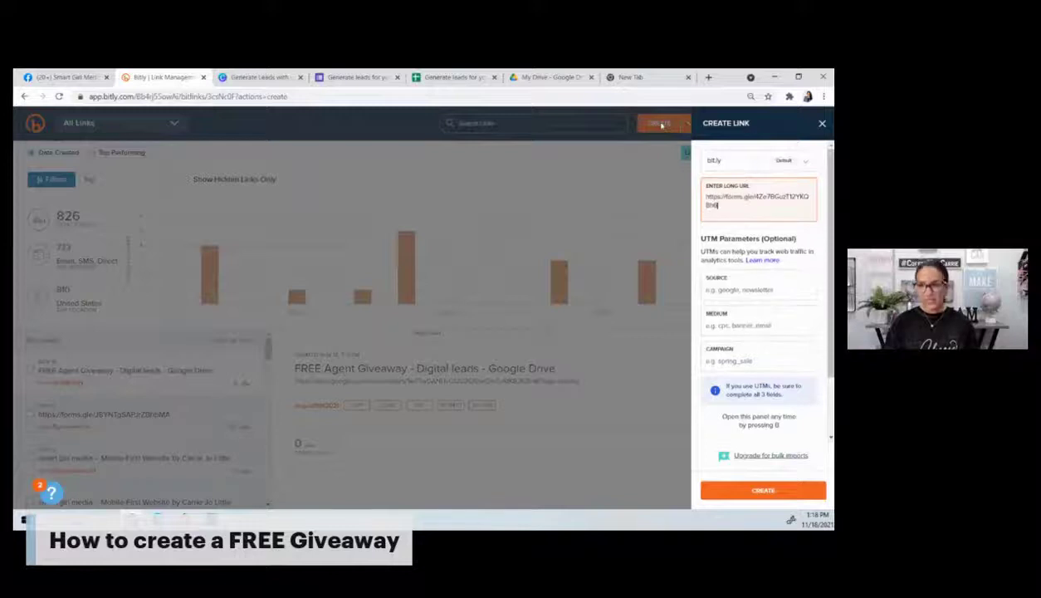
left_click(756, 491)
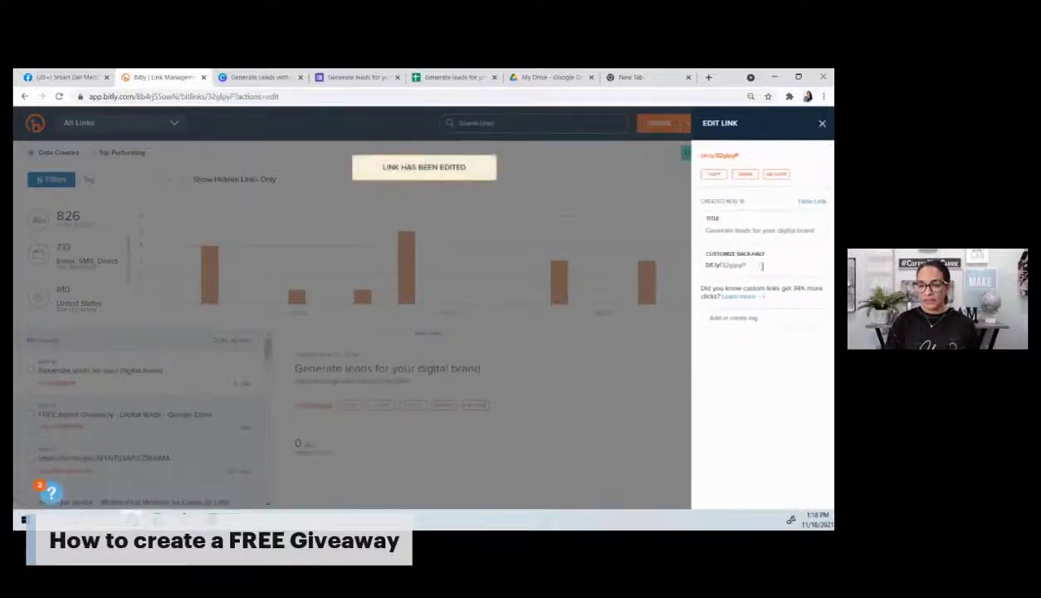
Step: Set the back-half to freedigitaldownload1118, save it, and copy the short link
double_click(746, 264)
type("freeg")
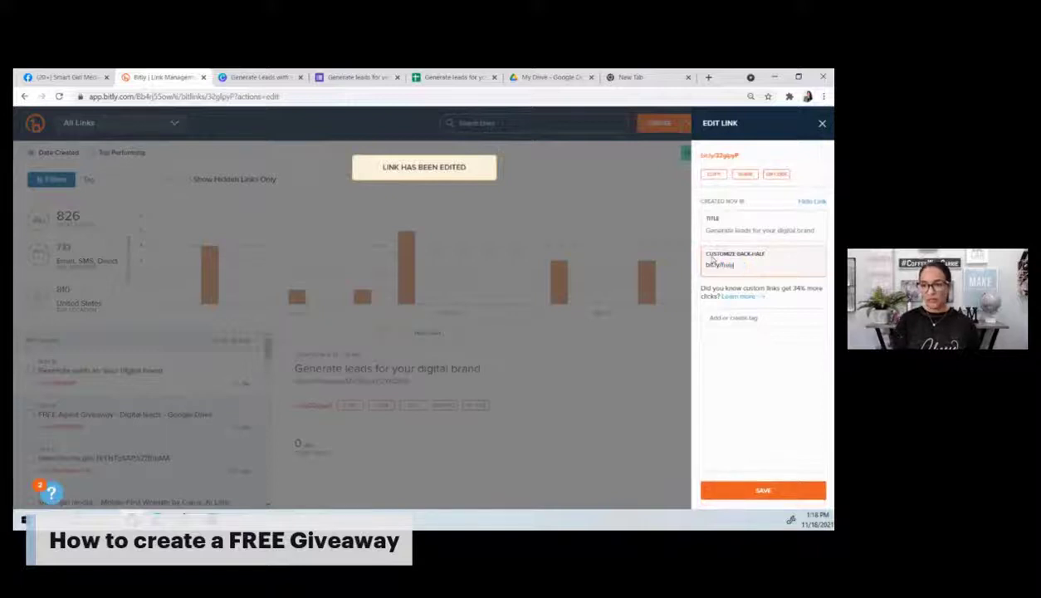
key("BackSpace")
type("digi")
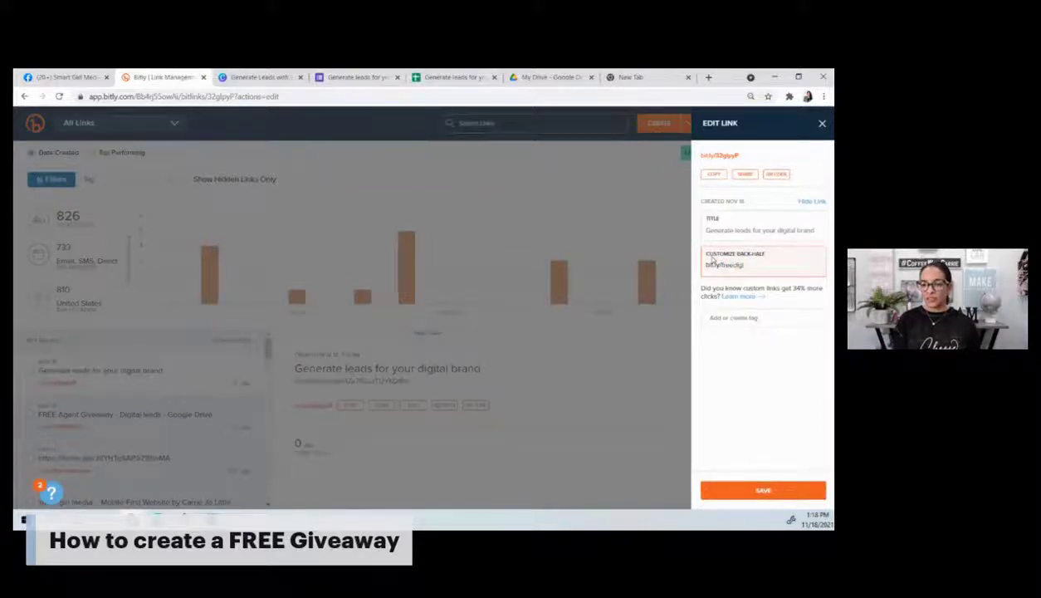
type("v")
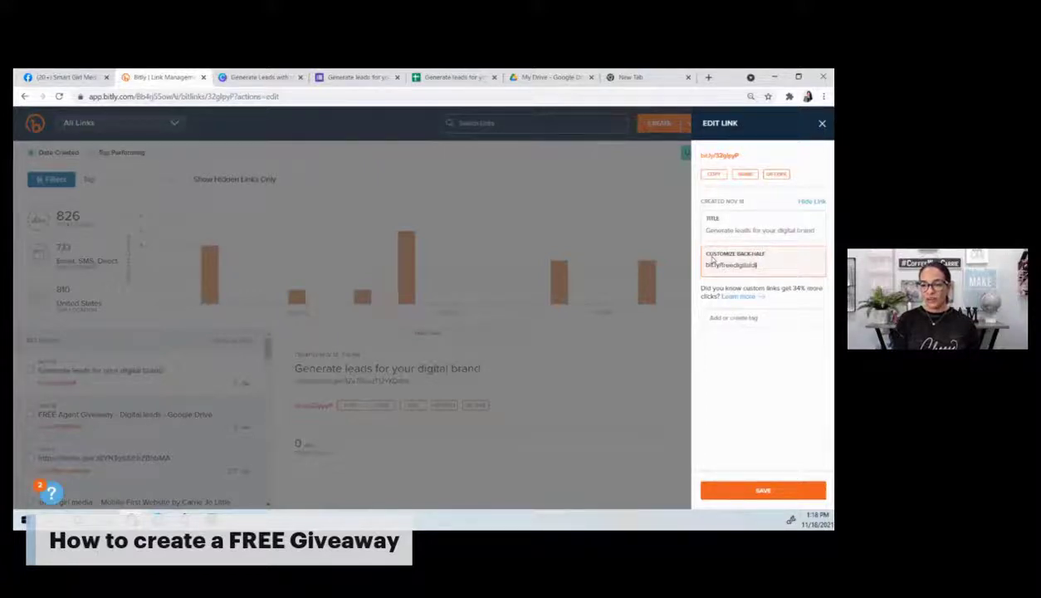
type("ownload1118")
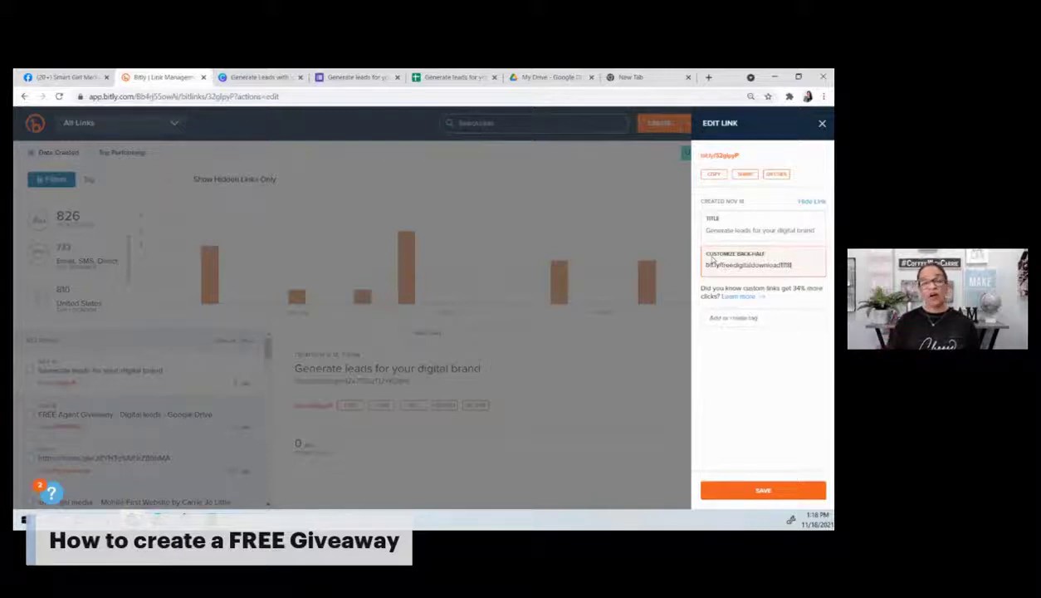
left_click(763, 491)
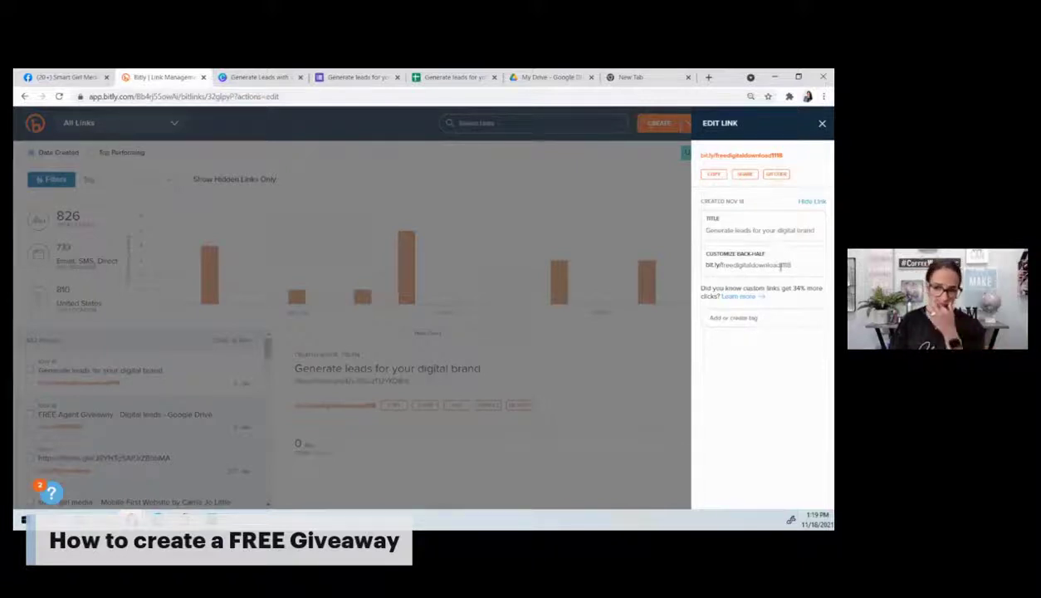
left_click(711, 177)
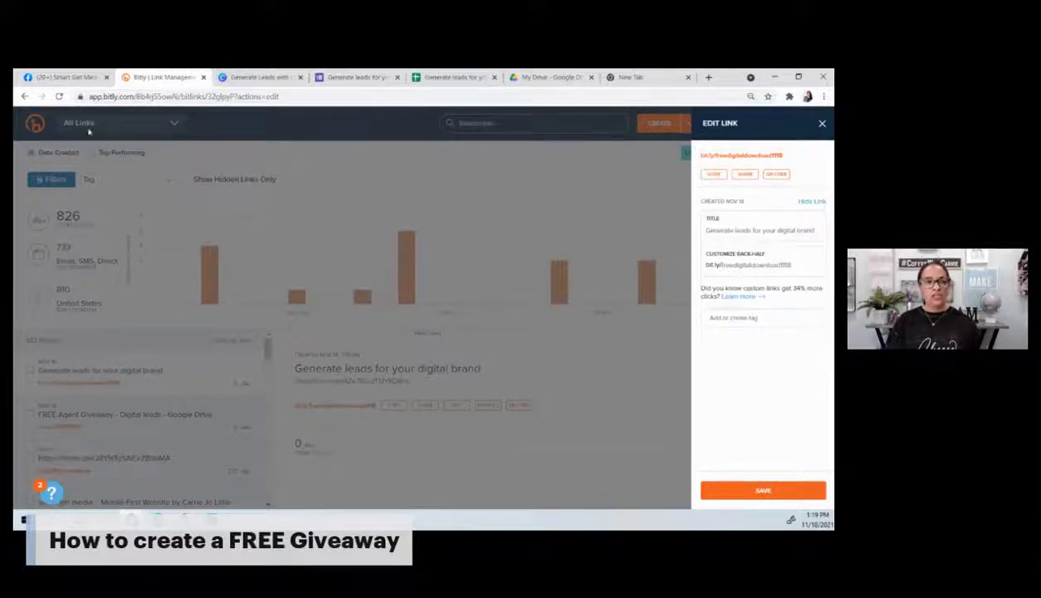
Step: Comment 'Click here to test the link' with bit.ly/freedigitaldownload1118 on the Facebook live video, then minimize Chrome
left_click(55, 78)
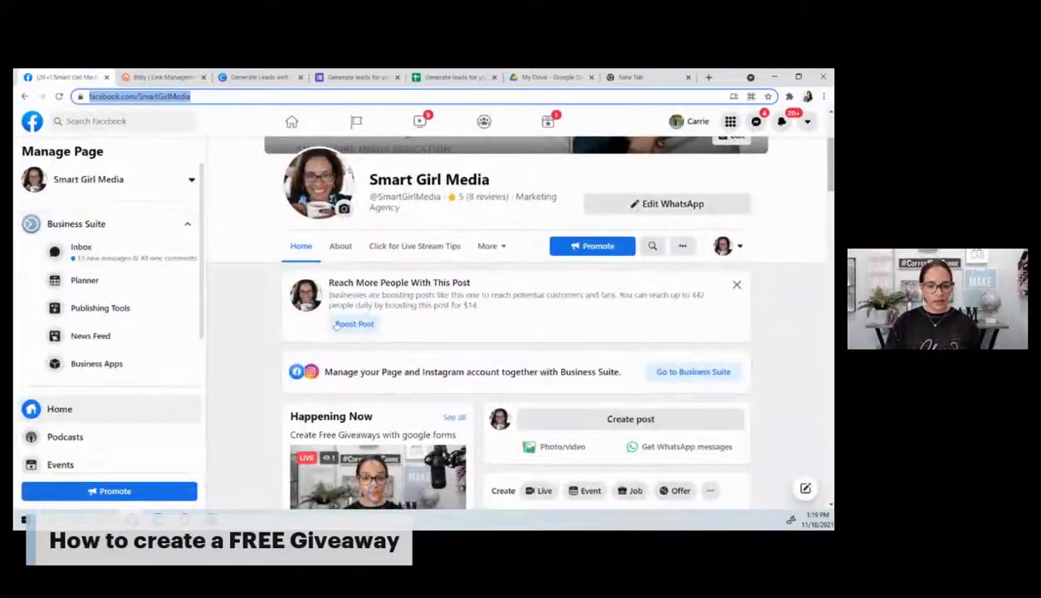
scroll(231, 366, "down", 2)
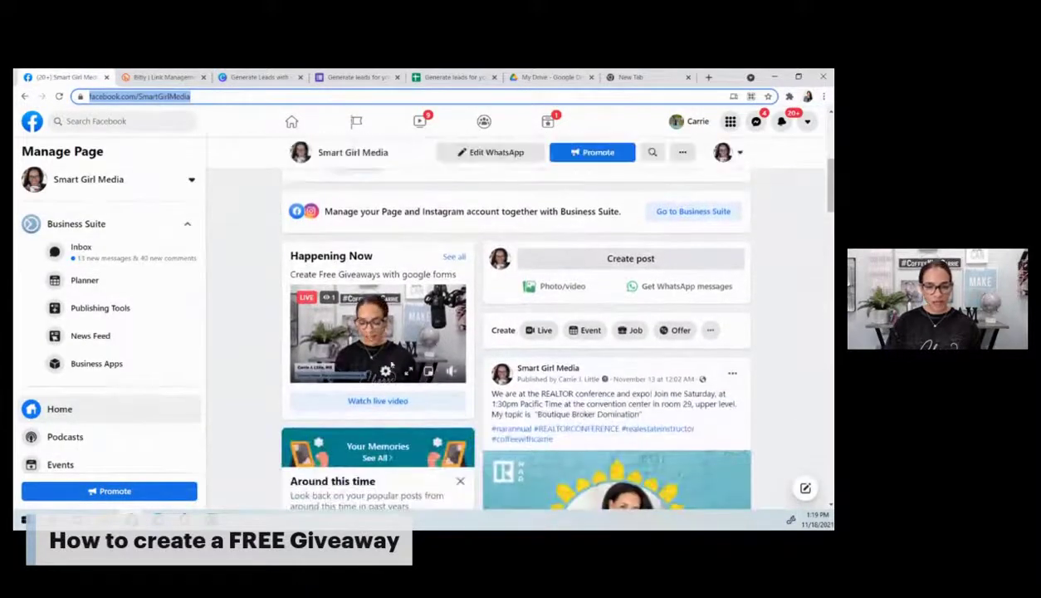
left_click(378, 332)
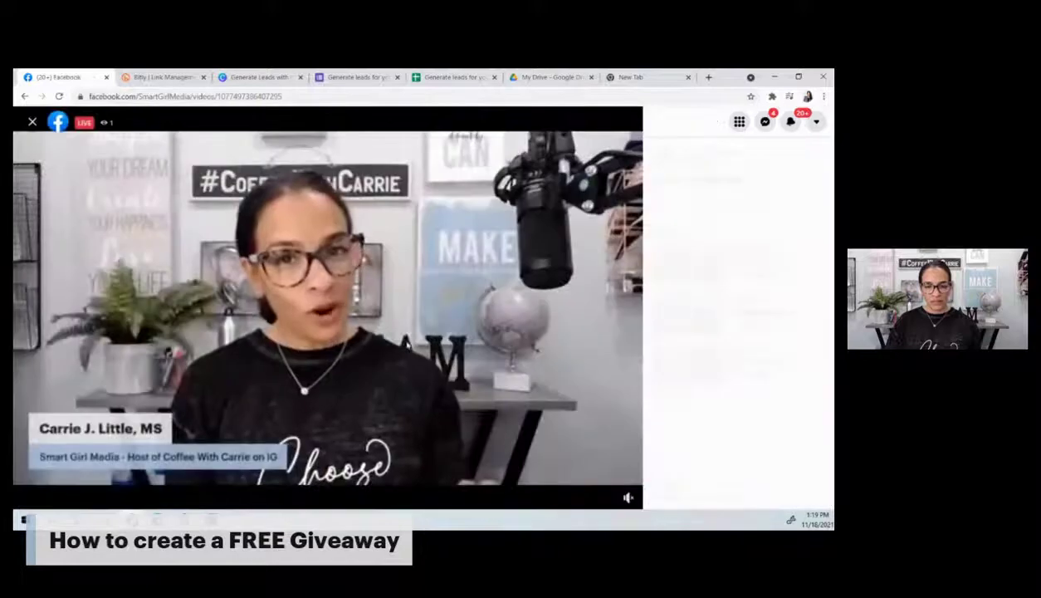
mouse_move(628, 466)
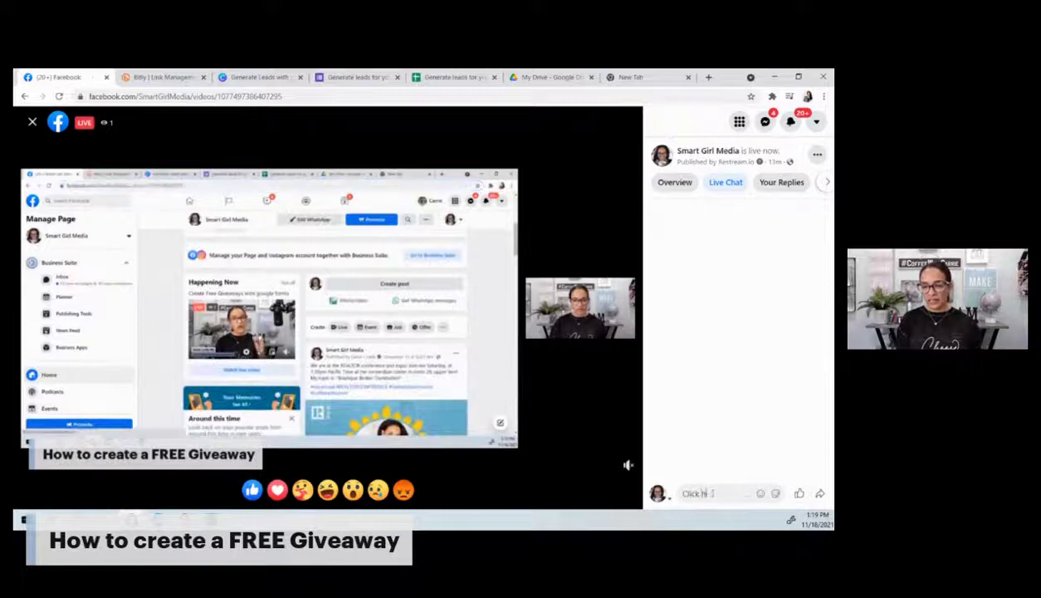
type("t the link")
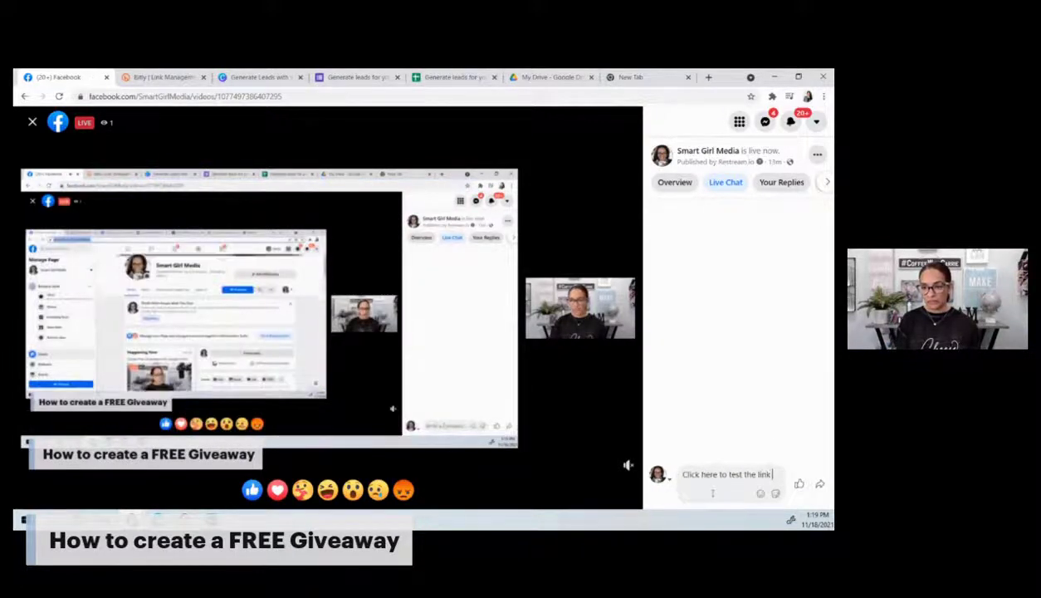
key("ctrl+v")
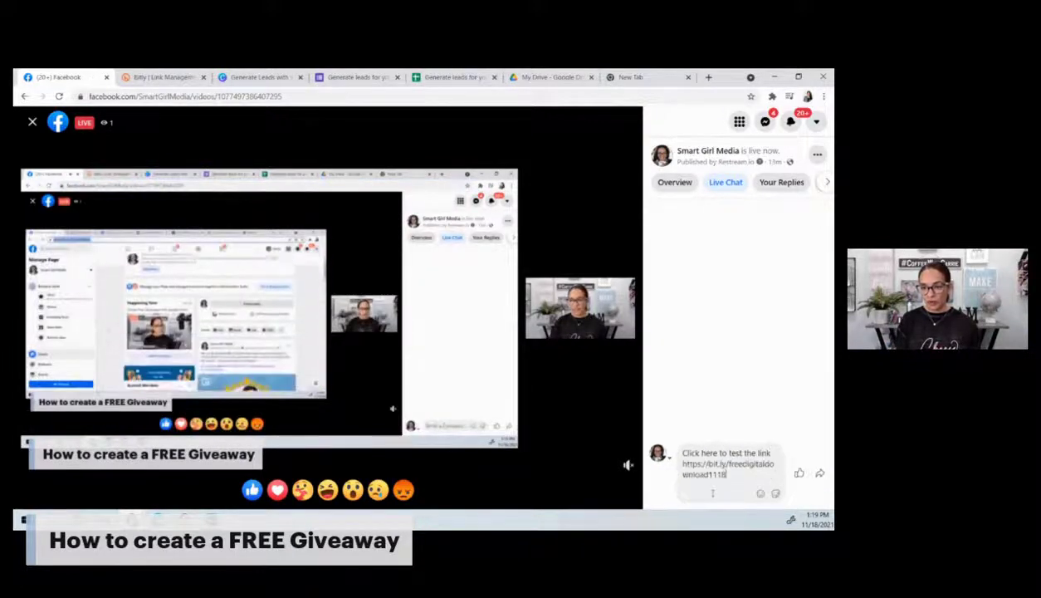
key("Return")
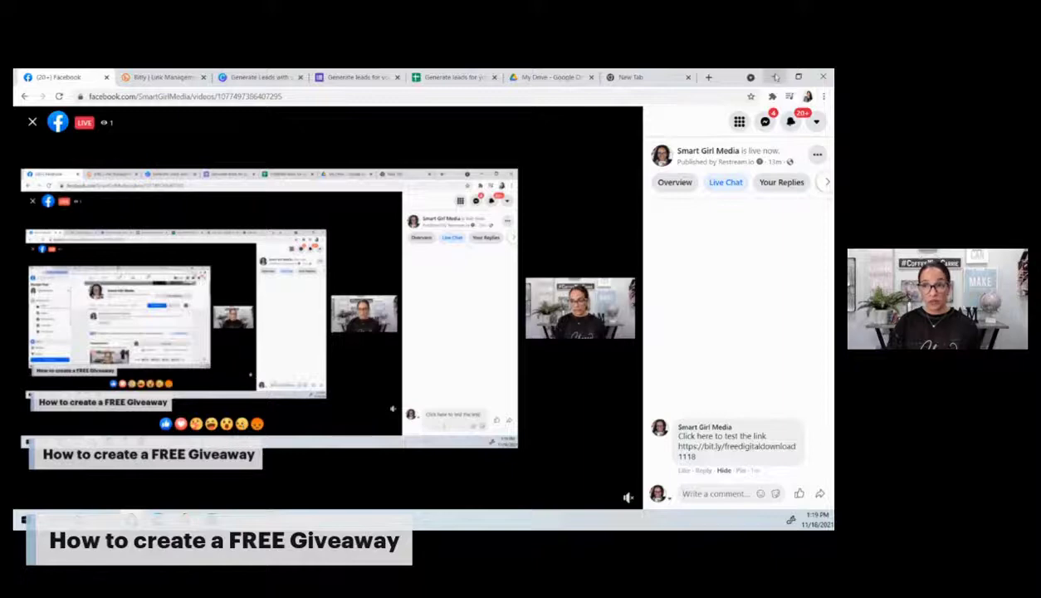
left_click(775, 77)
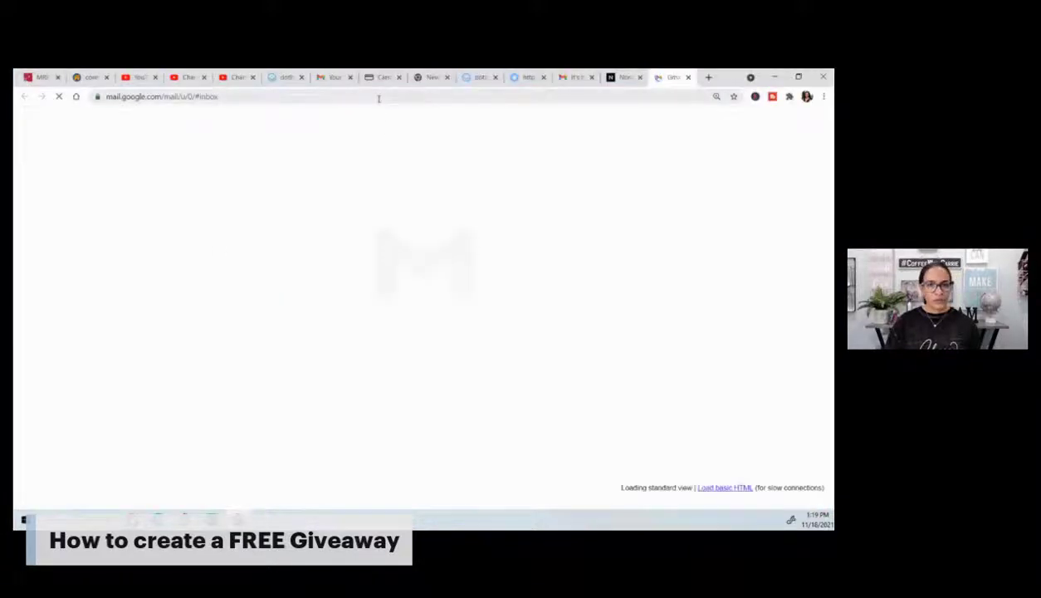
Step: Open the form through the pasted bit.ly short link
left_click(378, 99)
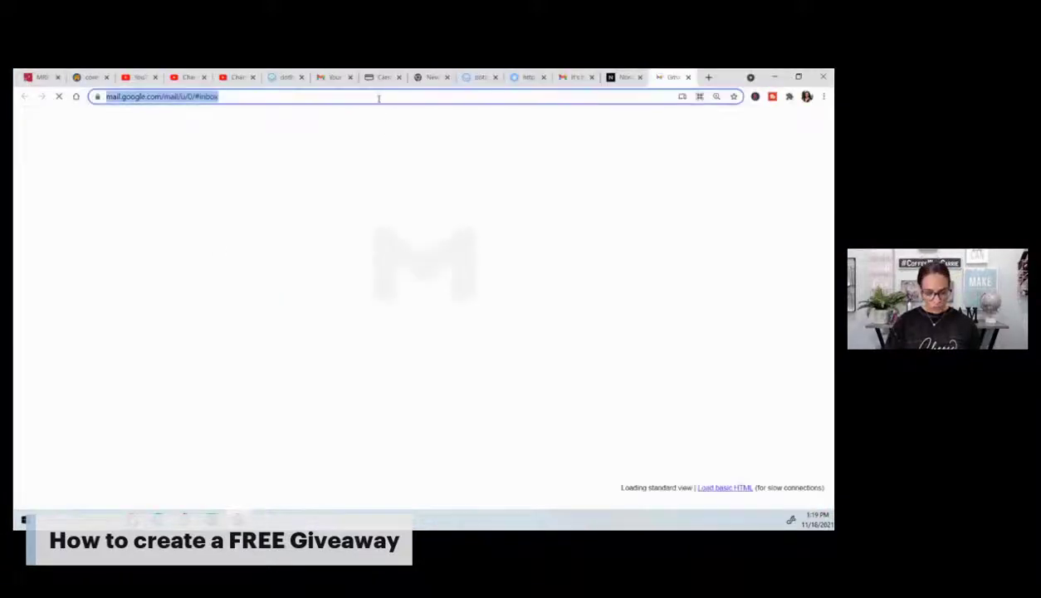
type("https://bit.ly/freedigitaldownload1118")
key("Return")
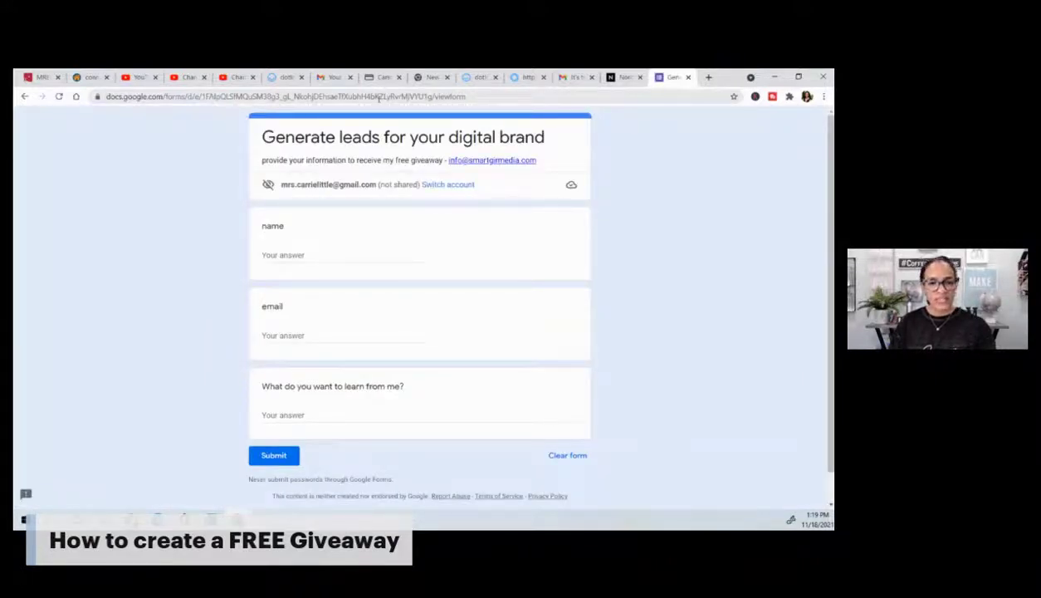
Step: Autofill name and email, answer 'i want to learn more about instagram', and submit the response
left_click(281, 249)
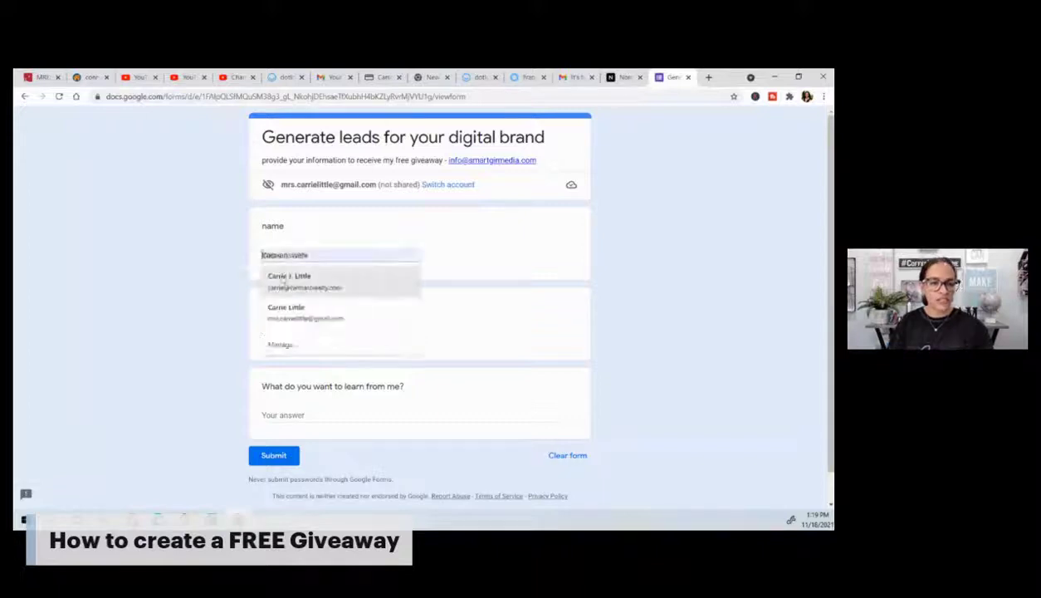
left_click(286, 282)
left_click(299, 412)
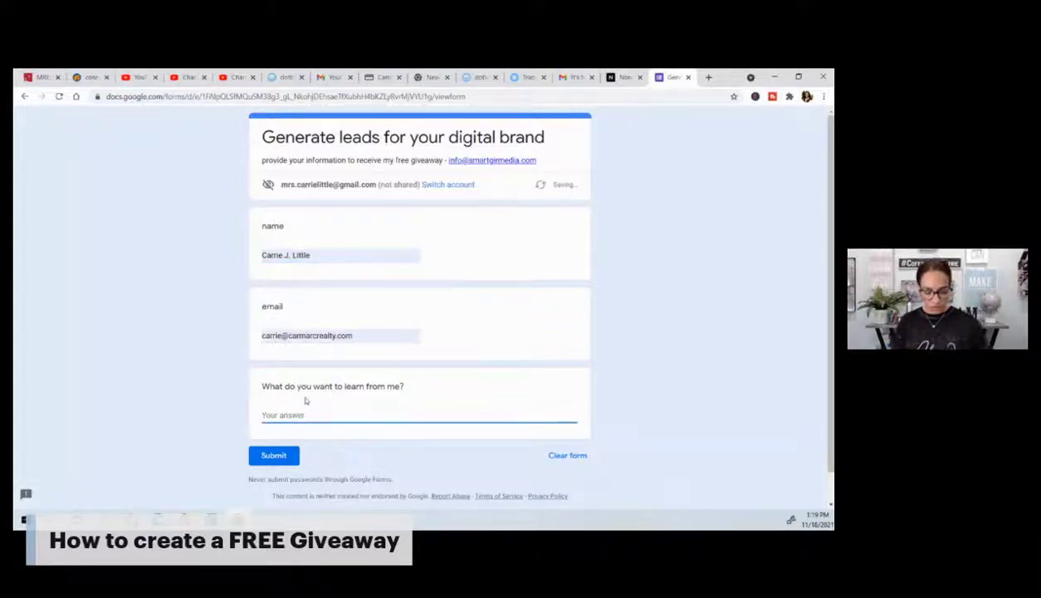
type("i want to le")
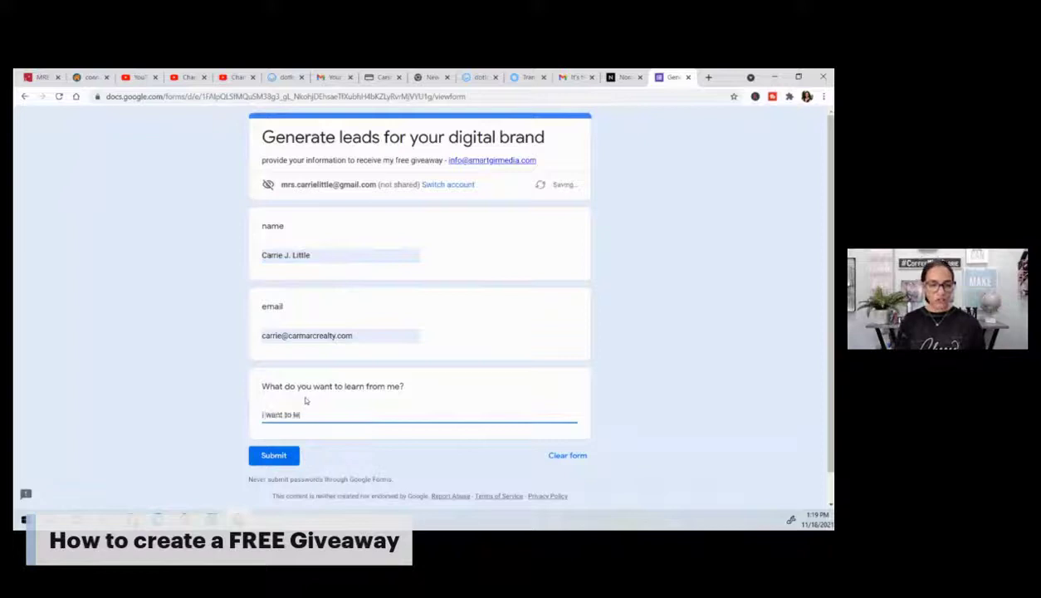
type("arn more abo")
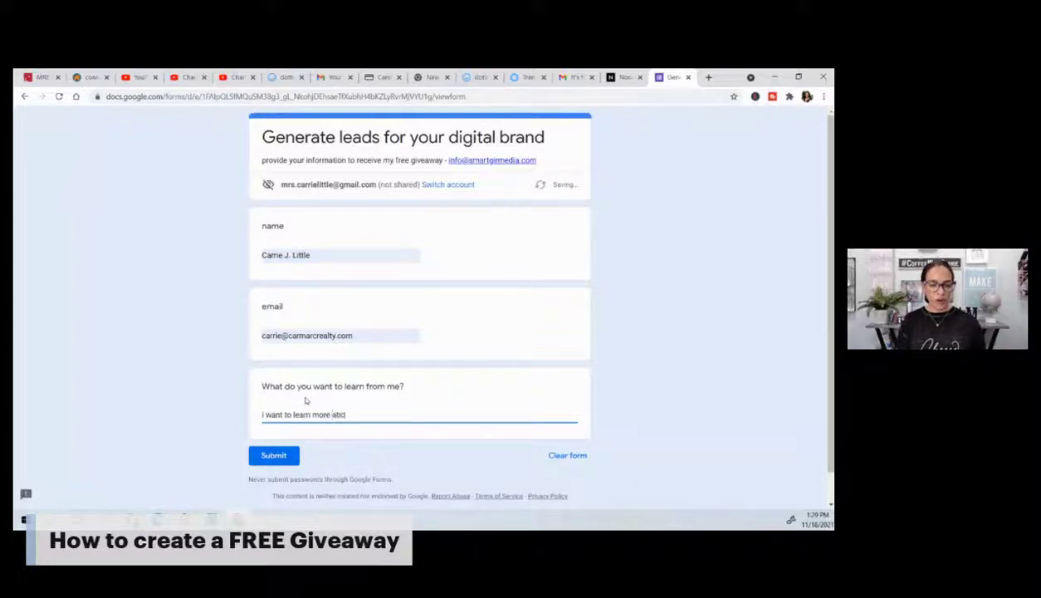
type("ut ins")
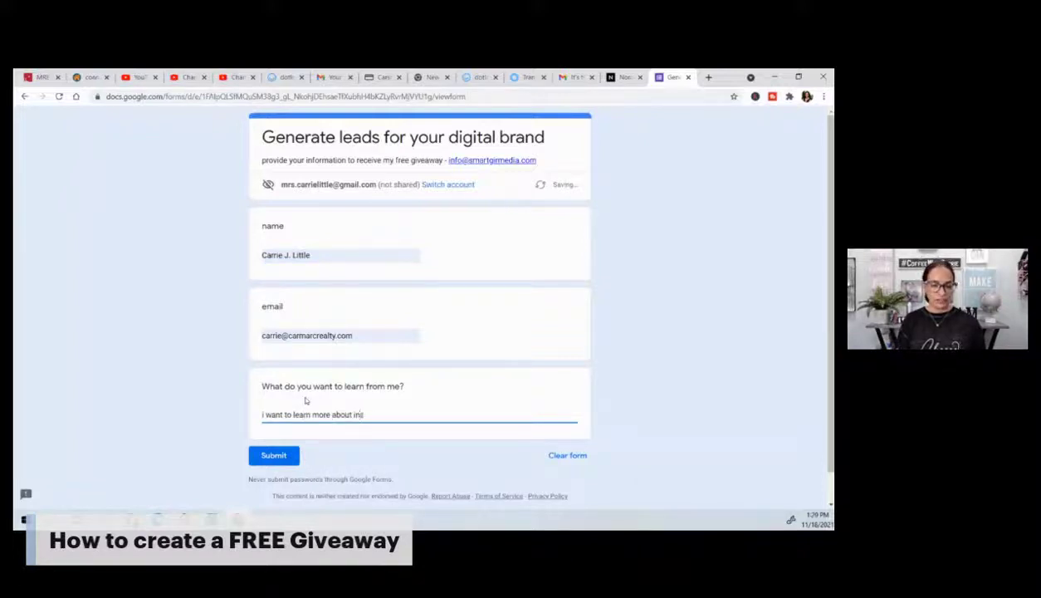
type("tagram")
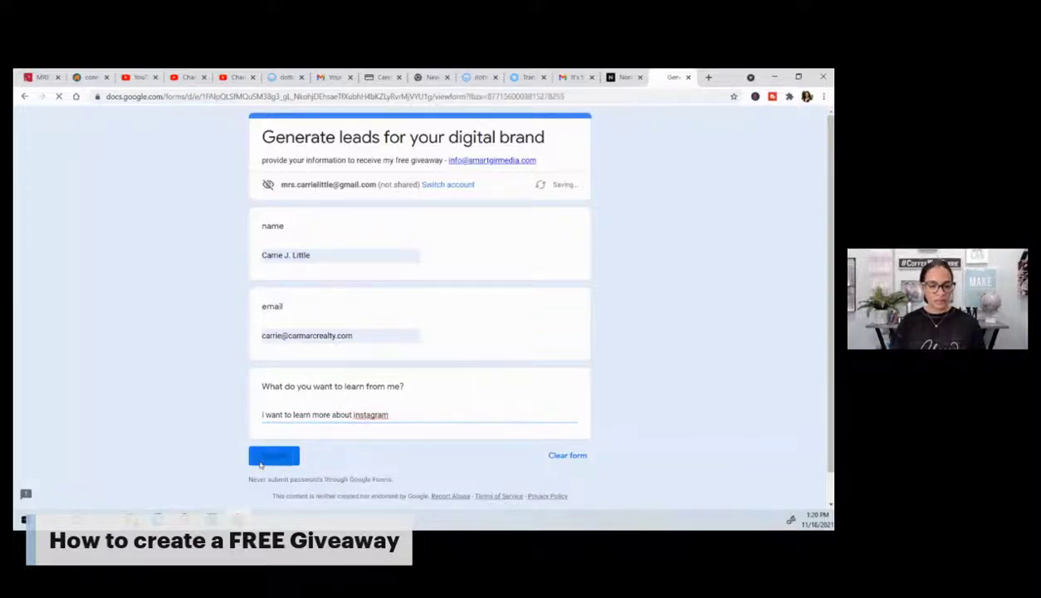
left_click(270, 456)
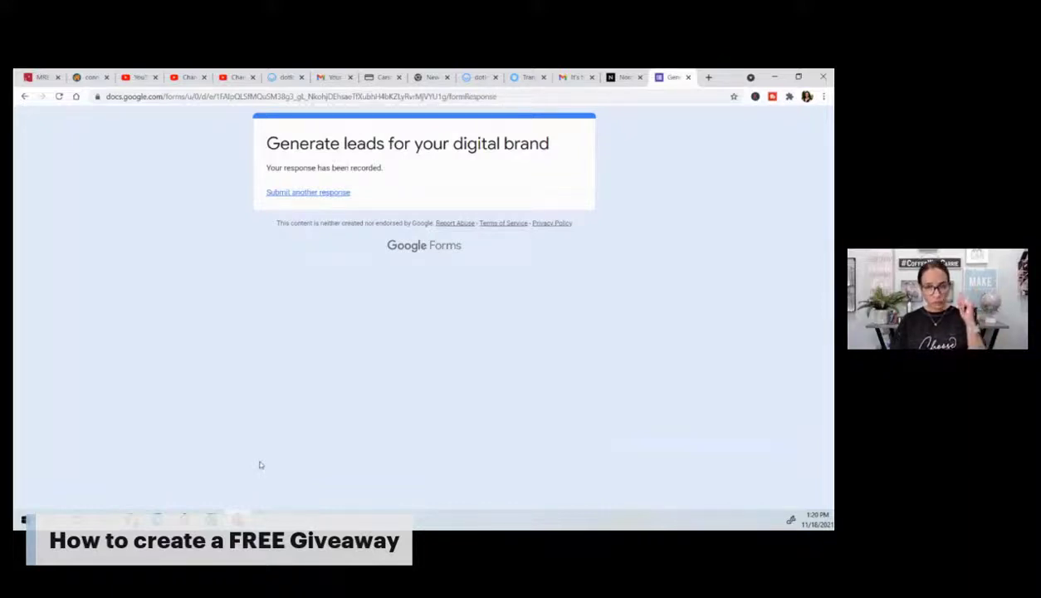
left_click(774, 77)
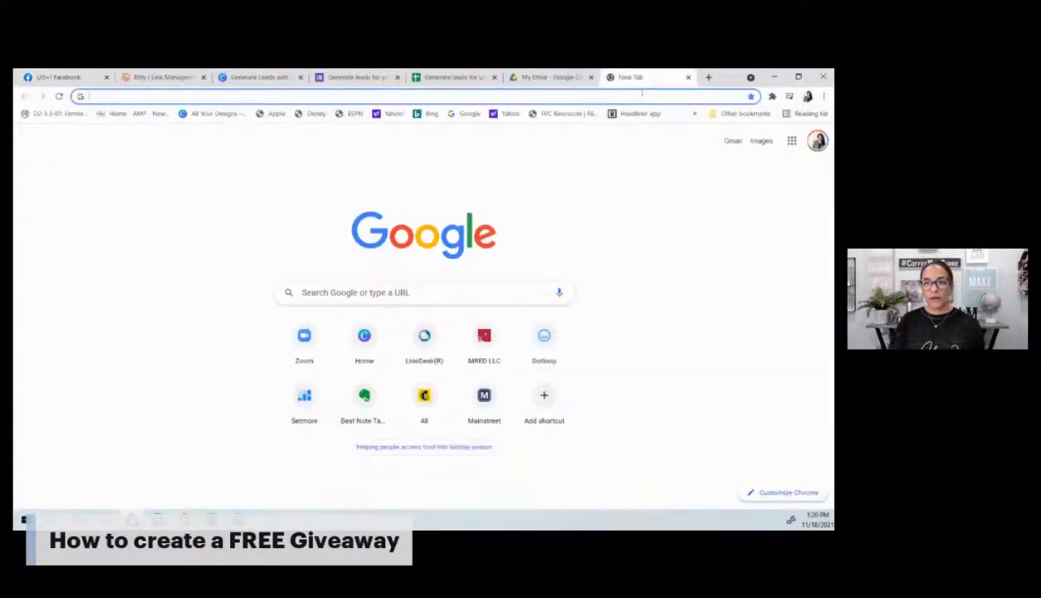
Step: Check Gmail for the submission notification, then view the instagram entry in the responses sheet
left_click(642, 95)
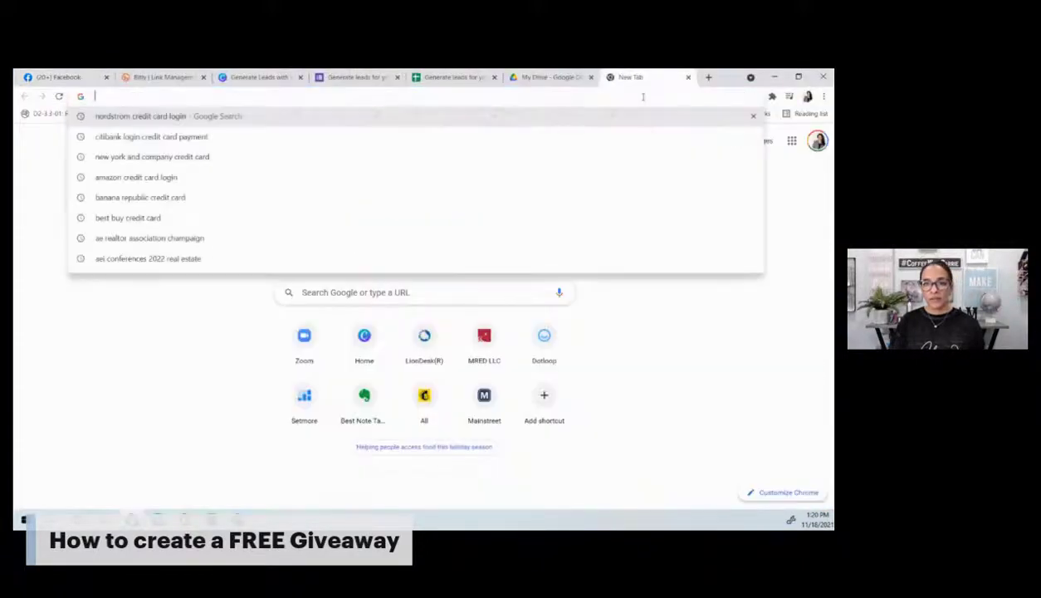
type("gm")
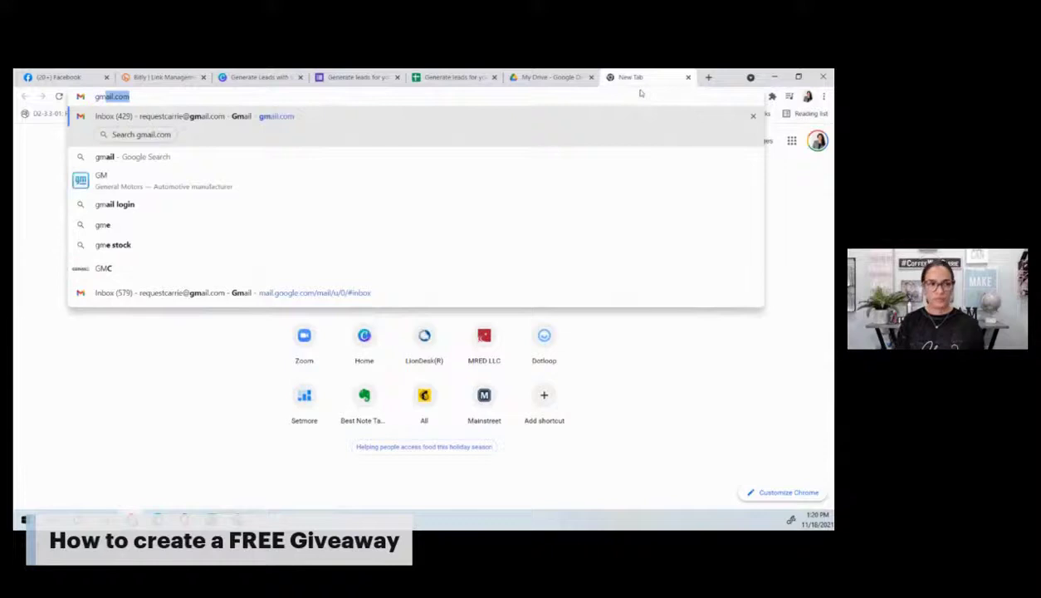
key("Return")
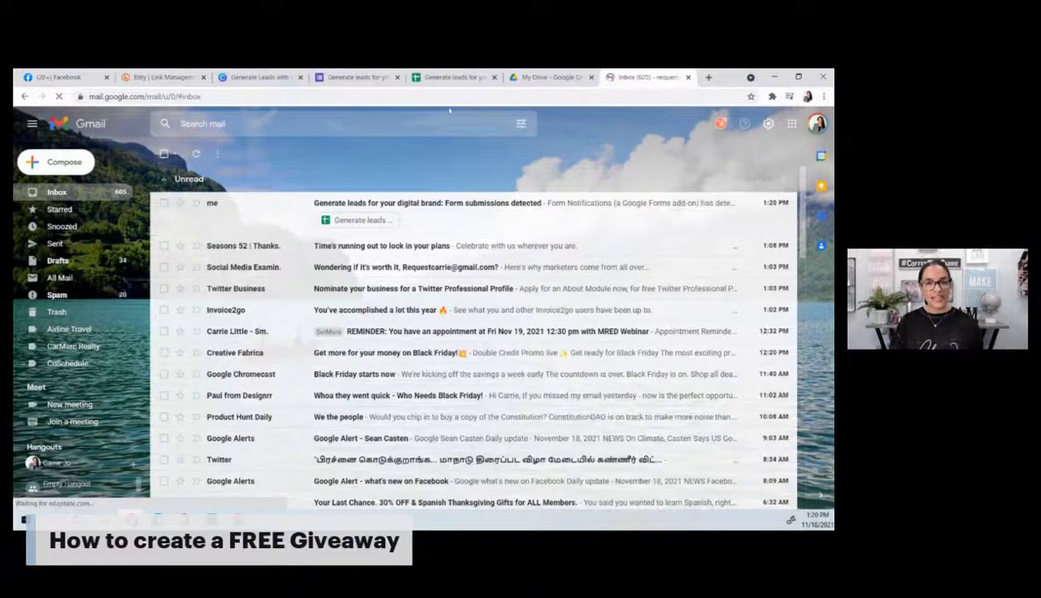
left_click(444, 78)
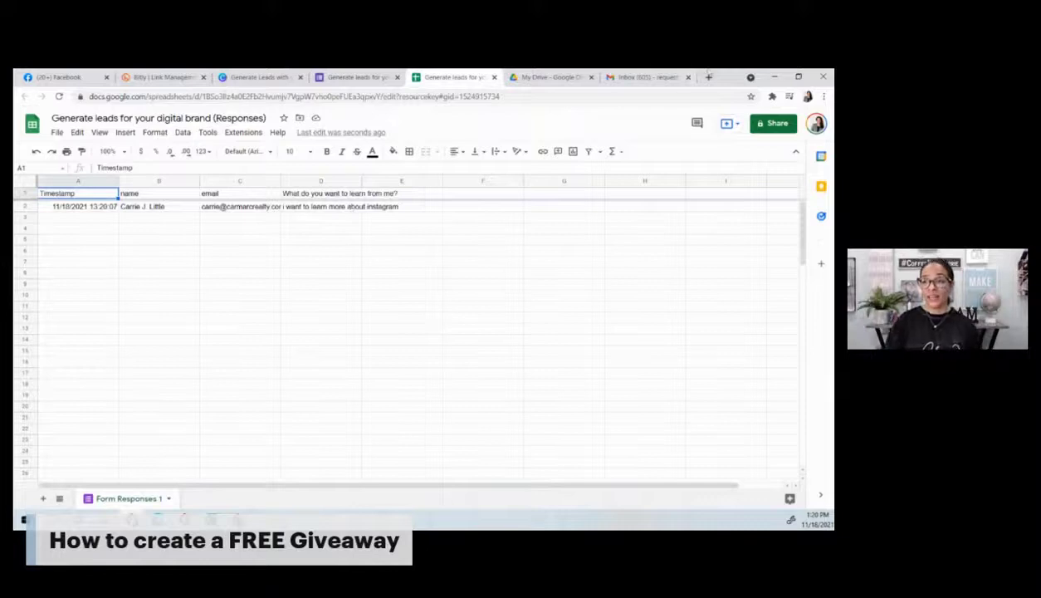
left_click(774, 78)
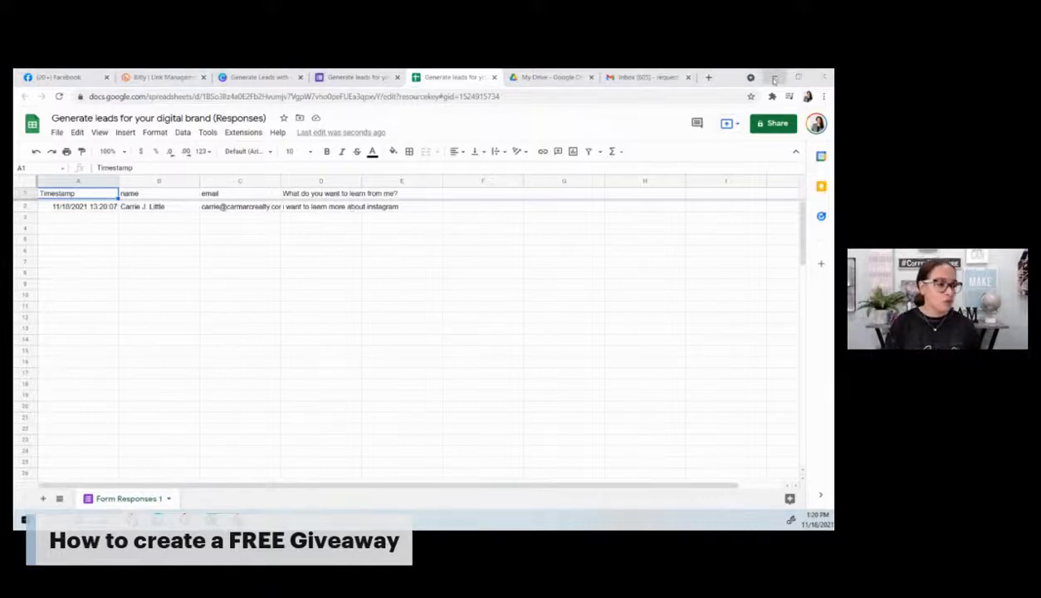